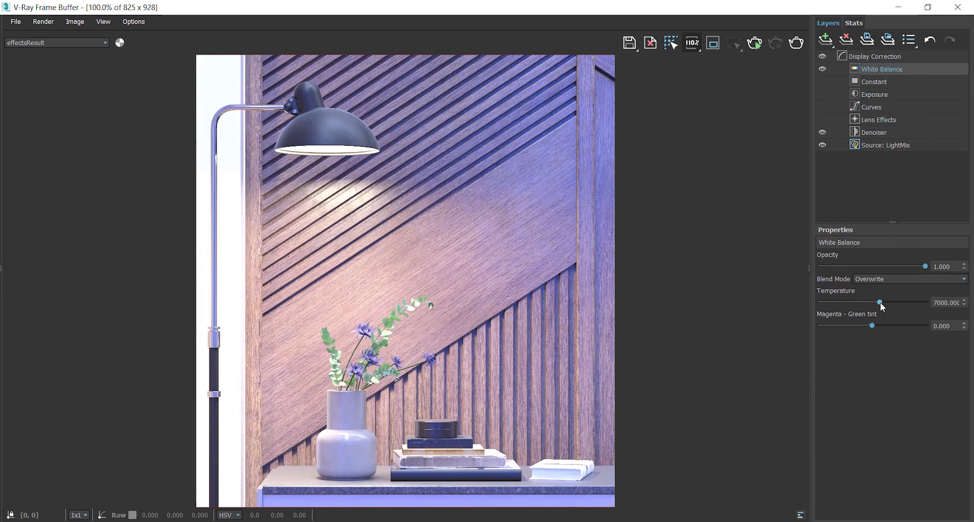
Try a White Balance temperature of 8000 and settle on 7500
mouse_move(879, 302)
left_mouse_down()
mouse_move(863, 302)
mouse_move(905, 301)
mouse_move(857, 299)
mouse_move(924, 300)
mouse_move(883, 304)
mouse_move(906, 303)
mouse_move(896, 306)
left_mouse_up()
type("8000")
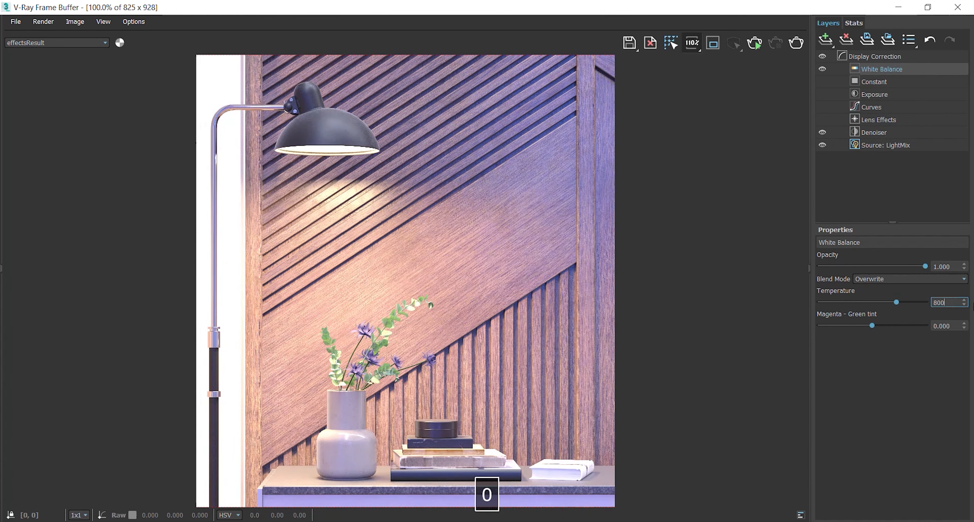
key("Return")
type("7500")
key("Return")
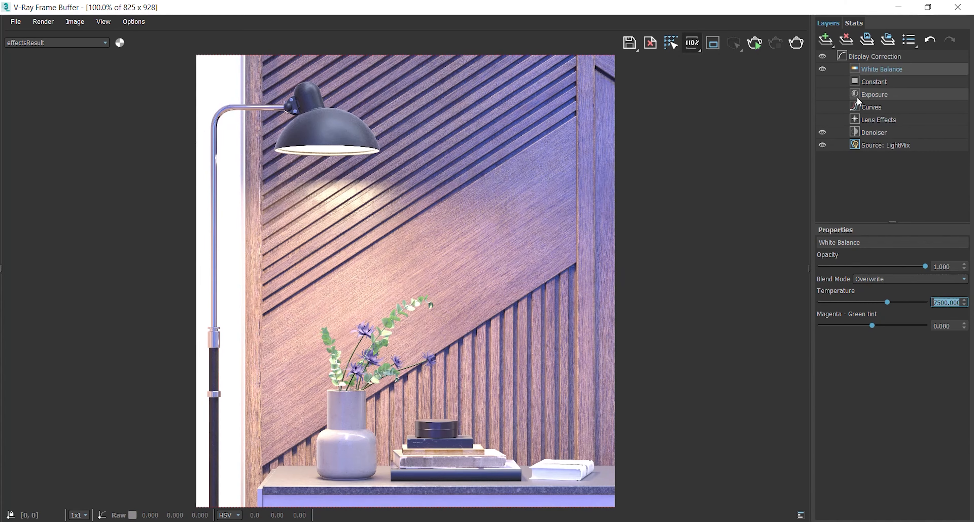
Enable the Curves correction layer and reset its curve to the default straight line
left_click(822, 107)
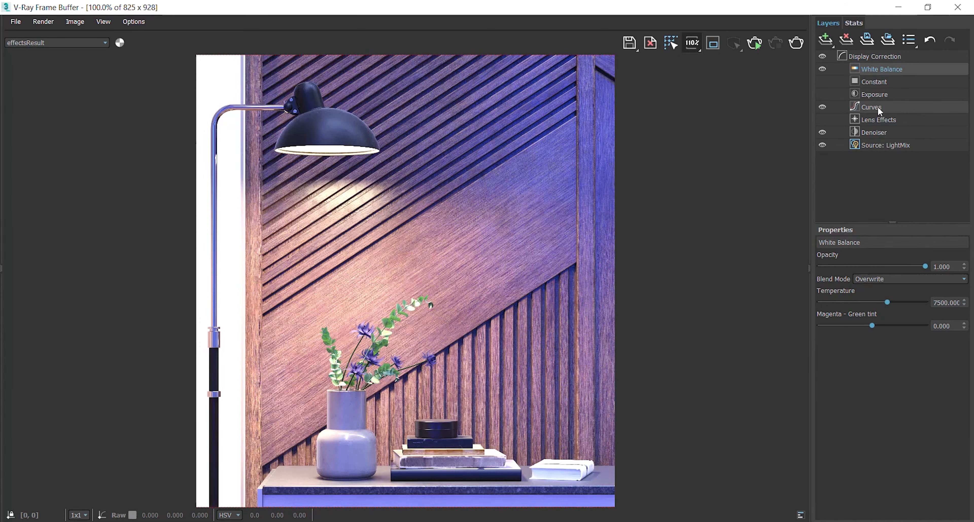
left_click(877, 107)
right_click(879, 107)
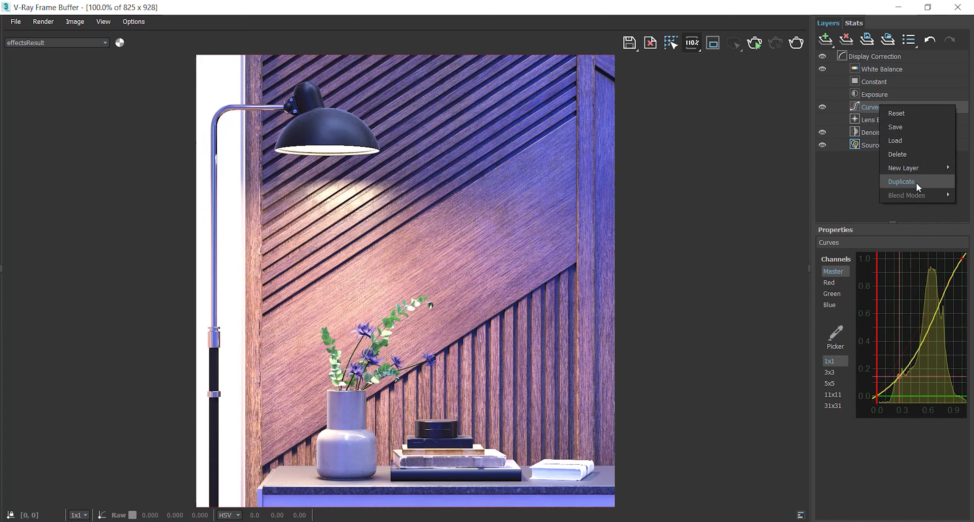
left_click(911, 113)
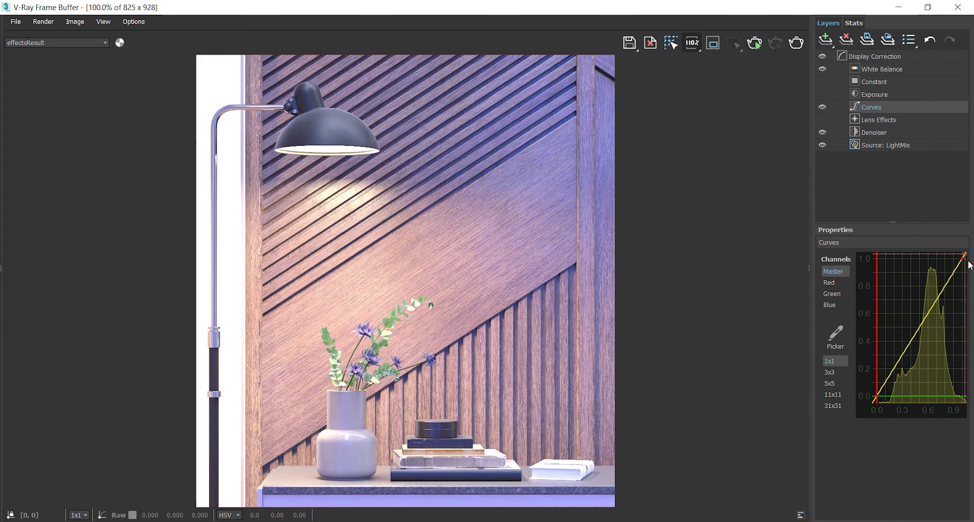
Shape the master curve into a gentle S, with the shadow handle at about (0.4, 0.22) and the highlight handle at about (0.64, 0.75)
left_click_drag(812, 403, 652, 405)
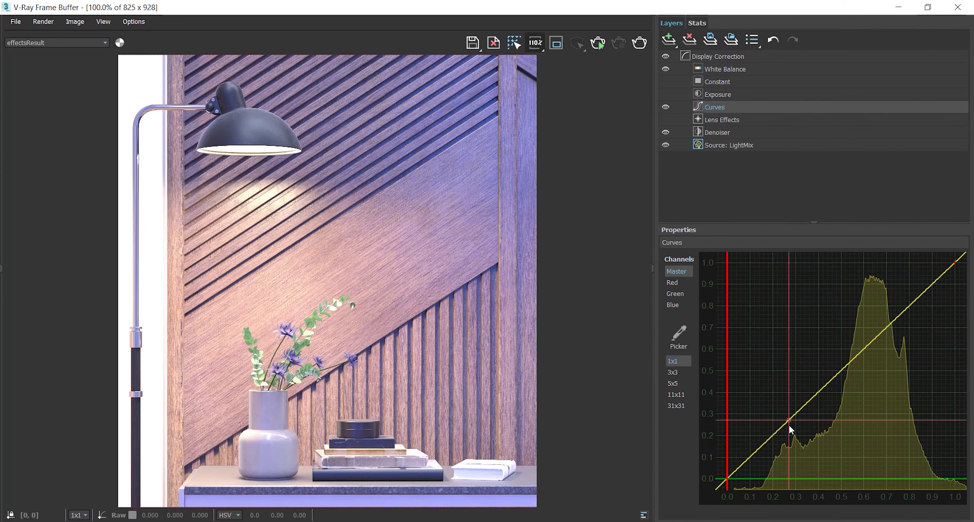
left_click(727, 478)
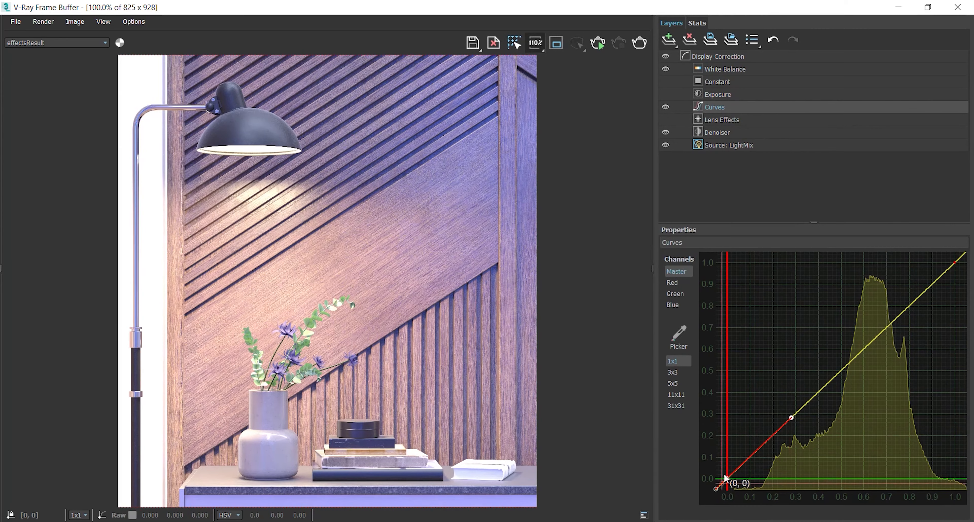
left_click_drag(791, 418, 818, 430)
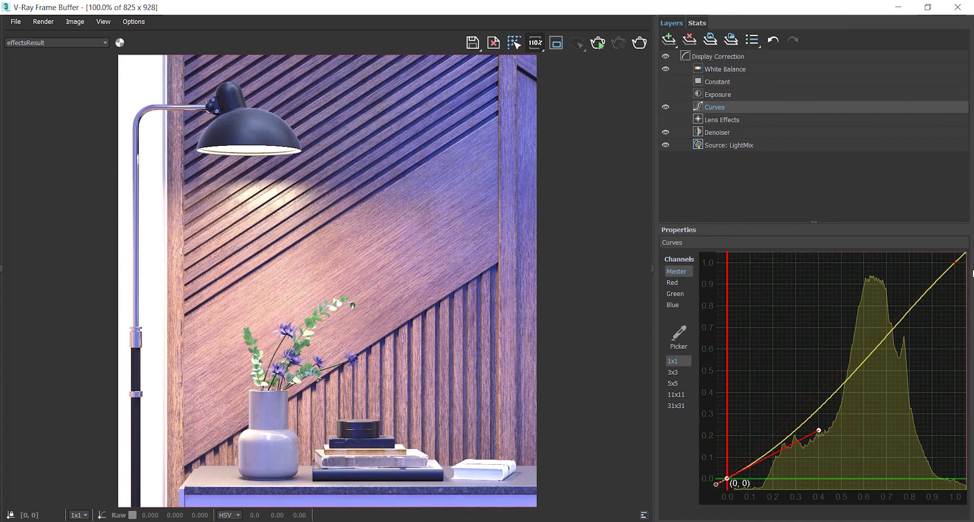
left_click(954, 262)
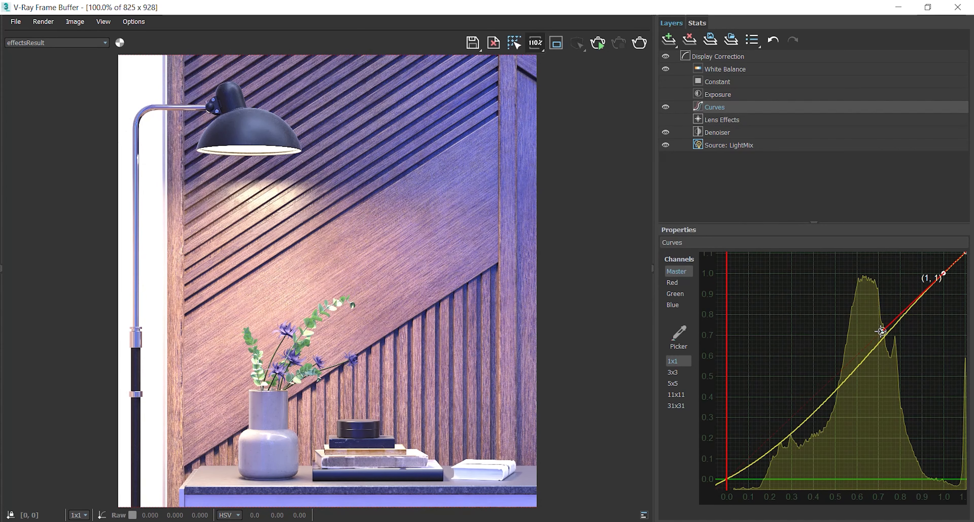
mouse_move(882, 329)
left_mouse_down()
mouse_move(864, 328)
mouse_move(852, 311)
mouse_move(865, 324)
left_mouse_up()
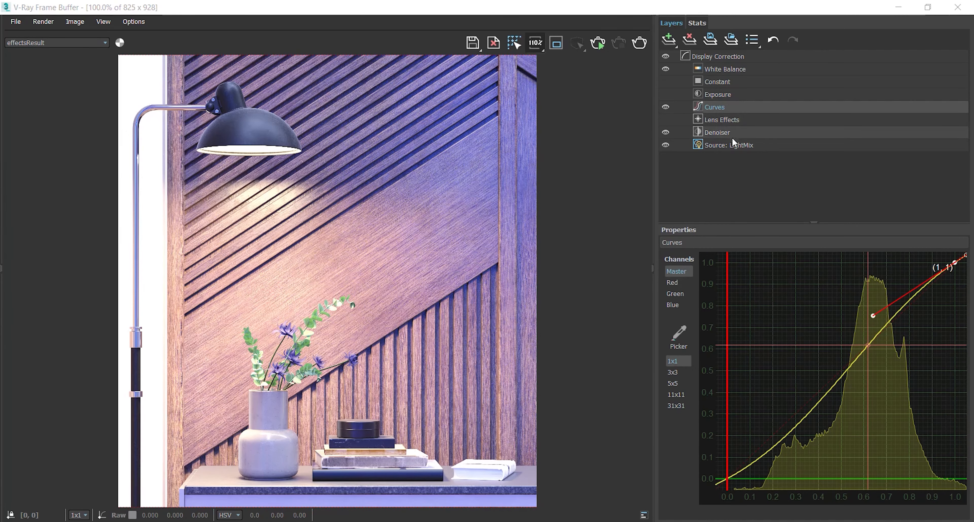
Show the LightMix source layer's individual light settings and narrow the side area to enlarge the render view
left_click(670, 40)
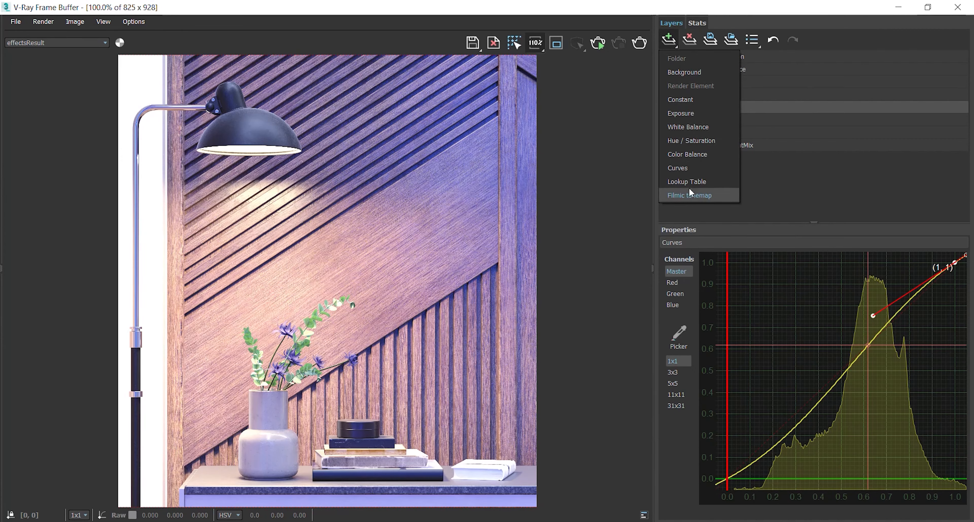
left_click(742, 8)
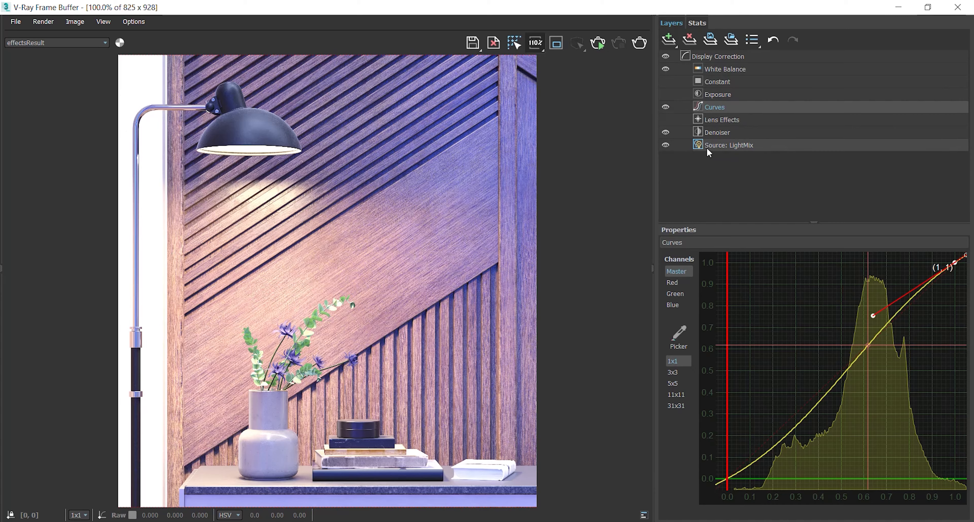
left_click(734, 149)
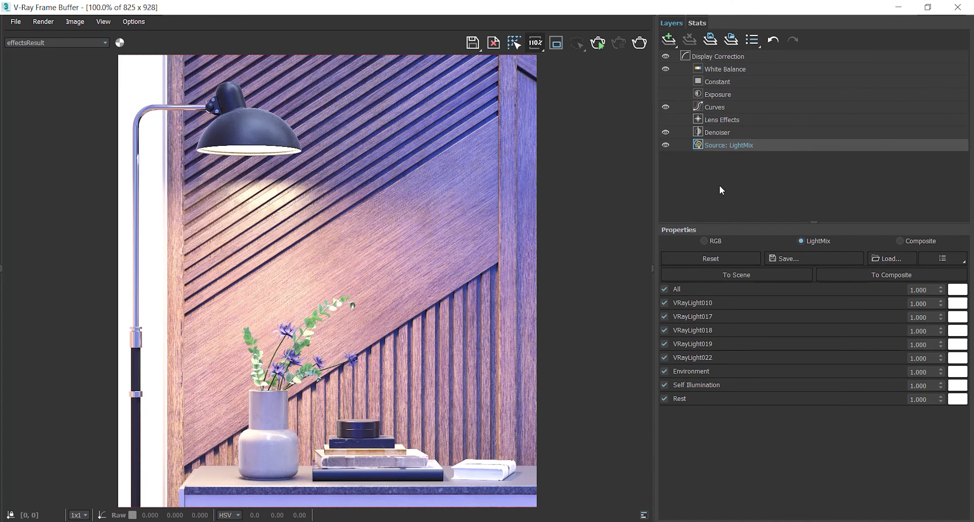
left_click_drag(651, 310, 802, 308)
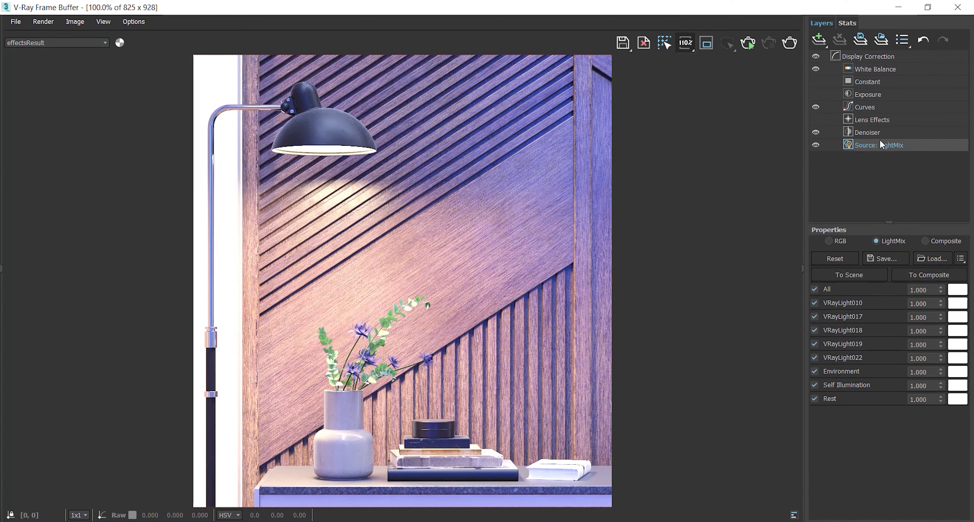
Switch to the 3ds Max scene and open the V-Ray Light Lister to review the scene's lights
left_click(898, 7)
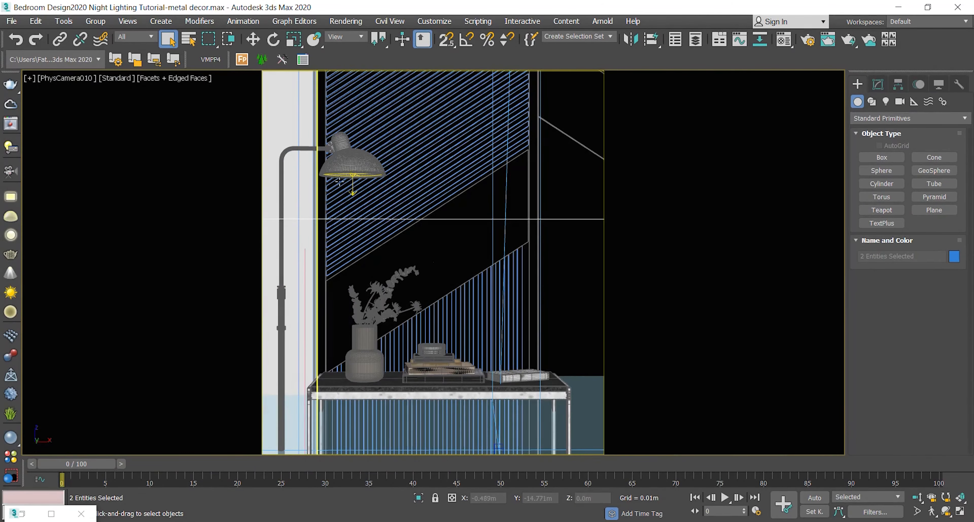
left_click(14, 151)
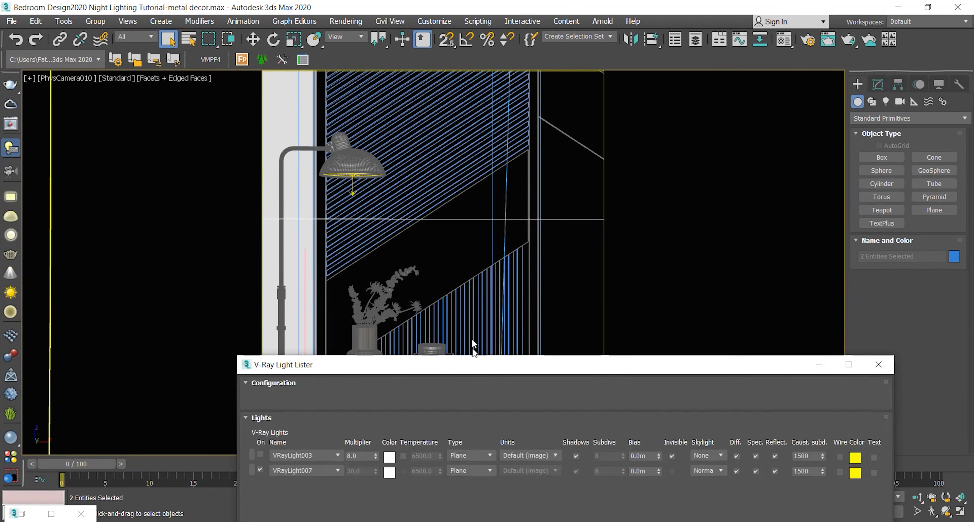
left_click_drag(474, 366, 474, 80)
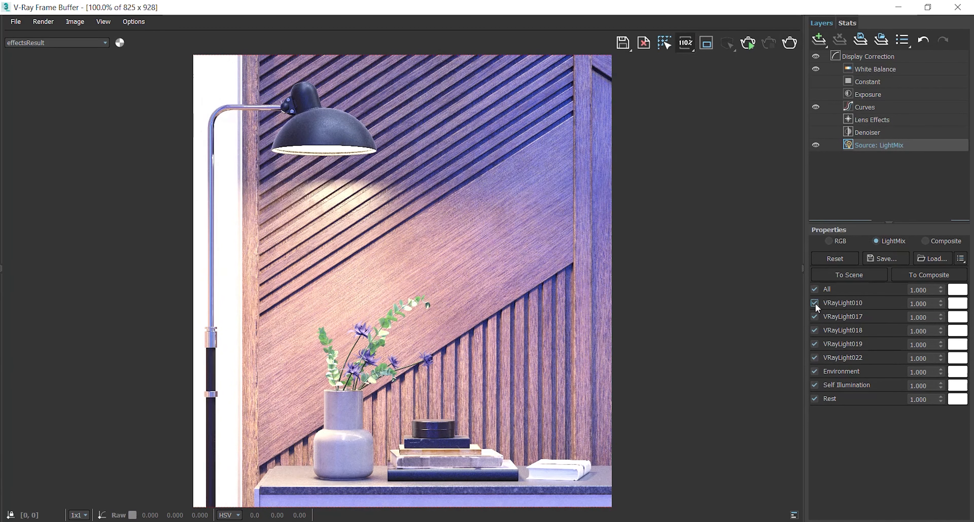
Back in the V-Ray Frame Buffer, tint VRayLight010 orange (#ffa81c) in the LightMix and compare the render with the light on and off
left_click(814, 303)
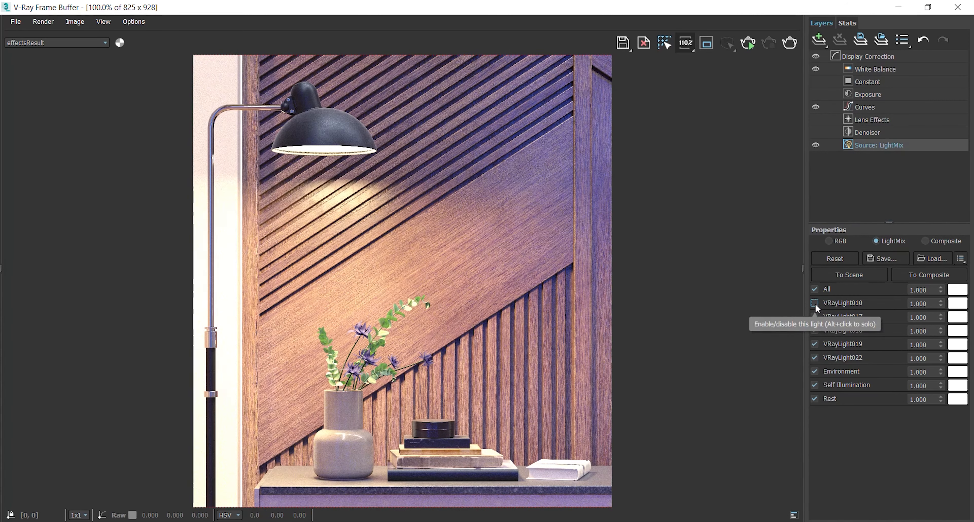
left_click(815, 303)
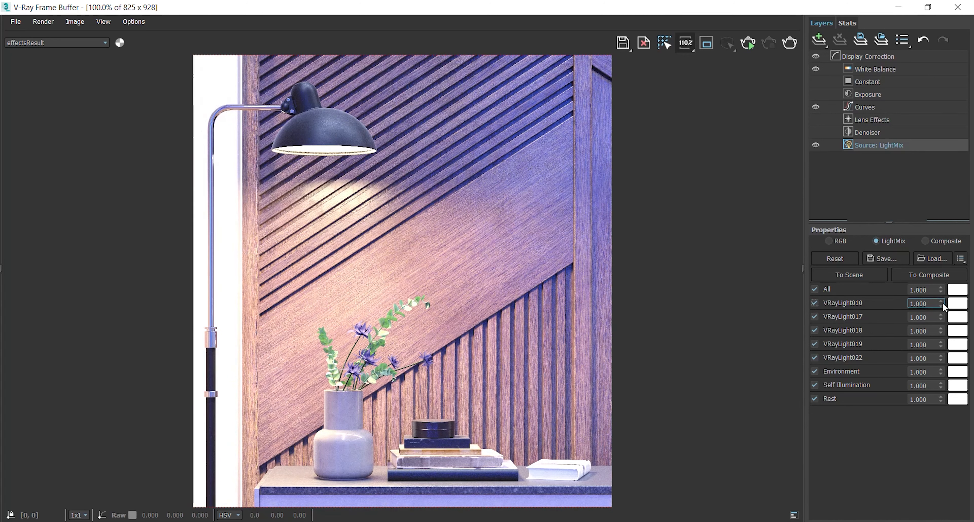
left_click(956, 307)
left_click_drag(839, 356, 924, 343)
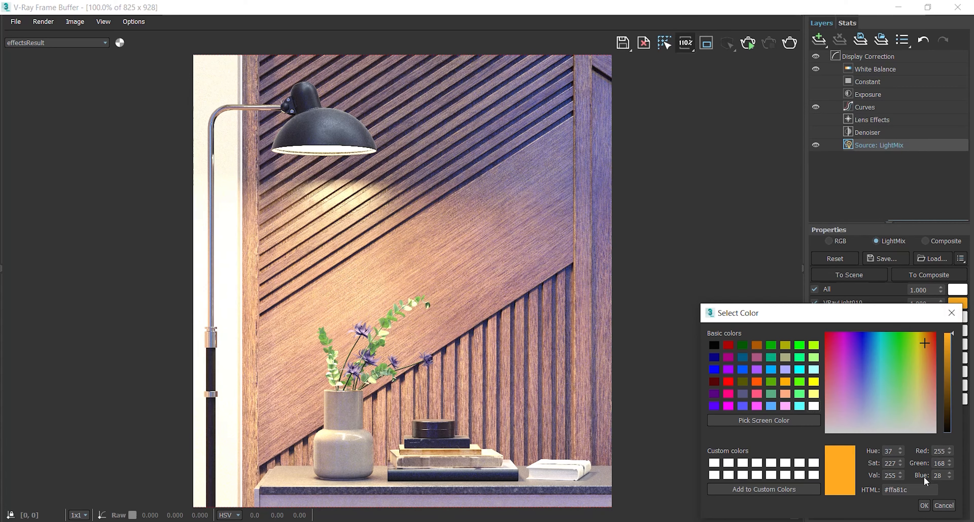
left_click(923, 505)
left_click(815, 303)
left_click(814, 302)
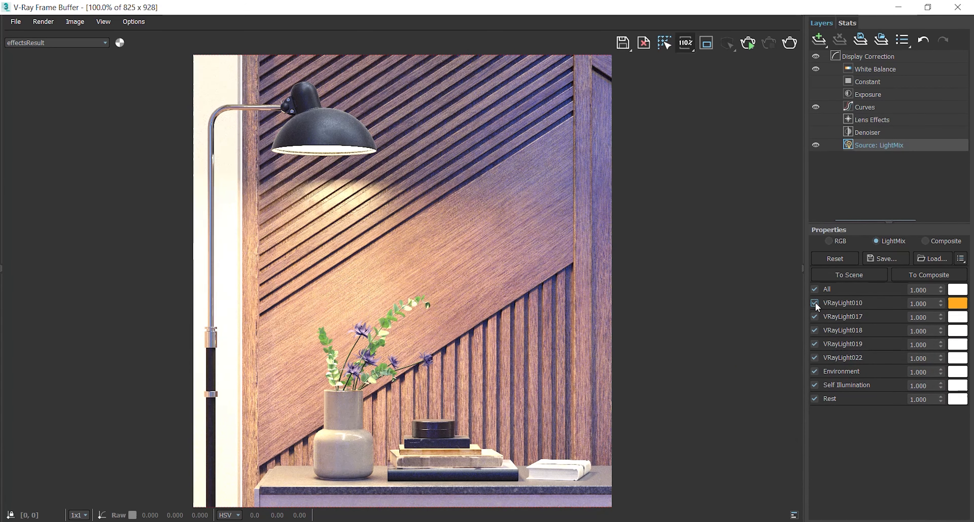
left_click(814, 303)
left_click(814, 303)
Set VRayLight010's LightMix intensity to 0.2 and compare the render with the light on and off
double_click(922, 304)
type("0.578")
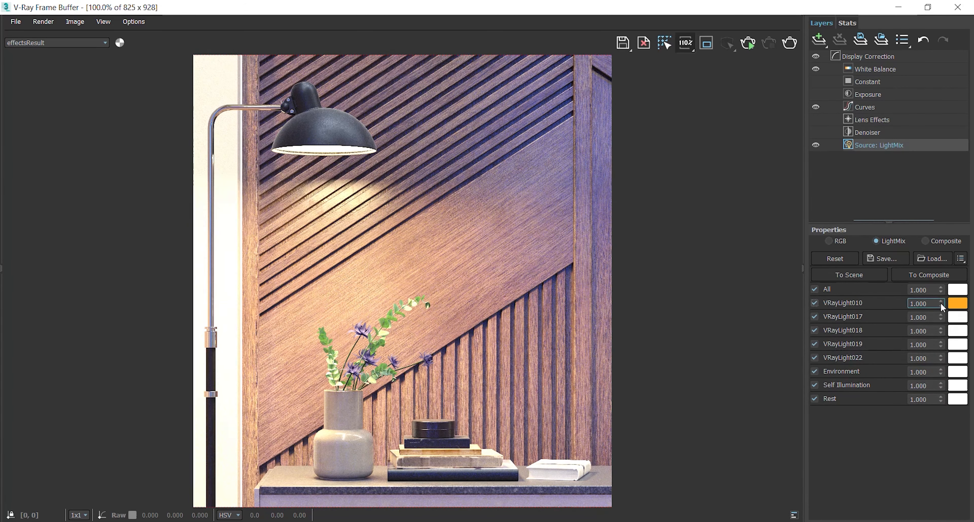
left_click_drag(948, 383, 943, 353)
double_click(924, 304)
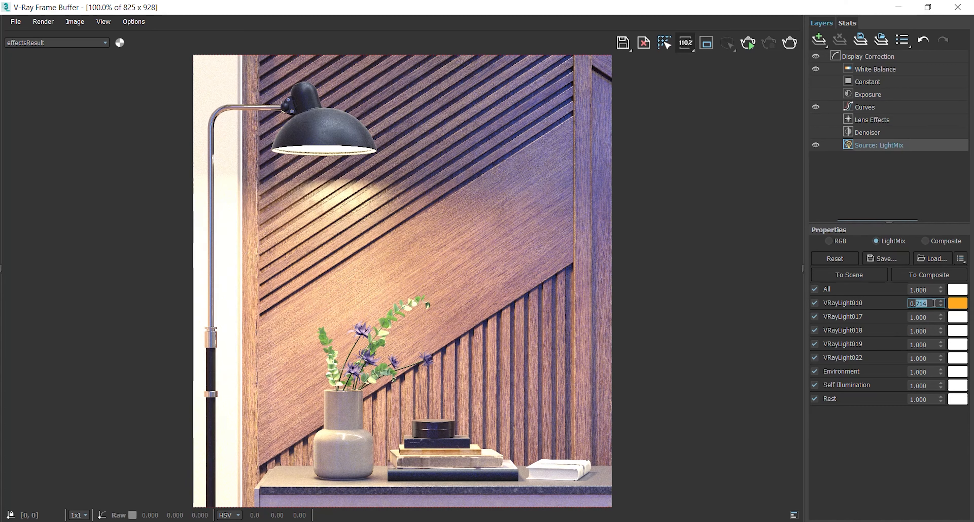
type("2")
key("Return")
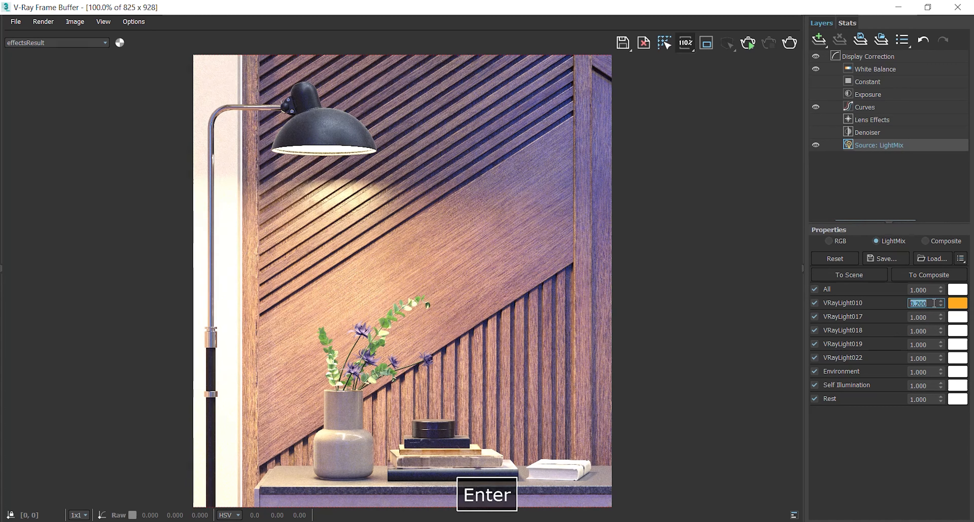
left_click(814, 304)
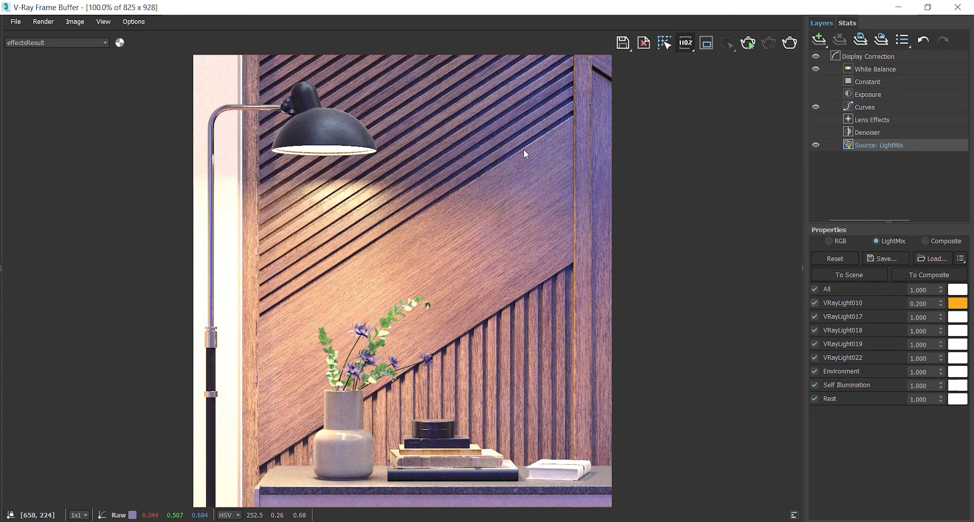
left_click(814, 304)
Switch VRayLight017 and VRayLight018 off and on again to examine what each light contributes to the render
left_click(815, 317)
left_click(814, 317)
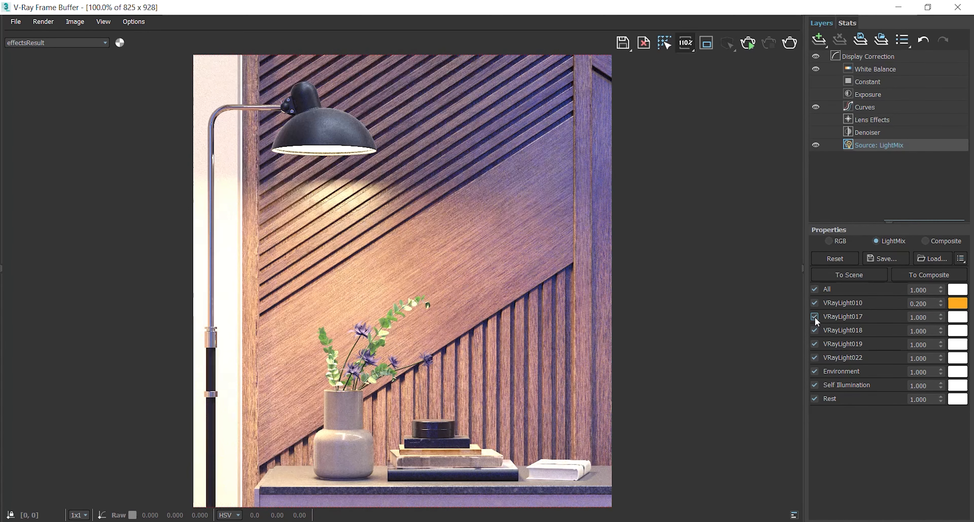
left_click(814, 317)
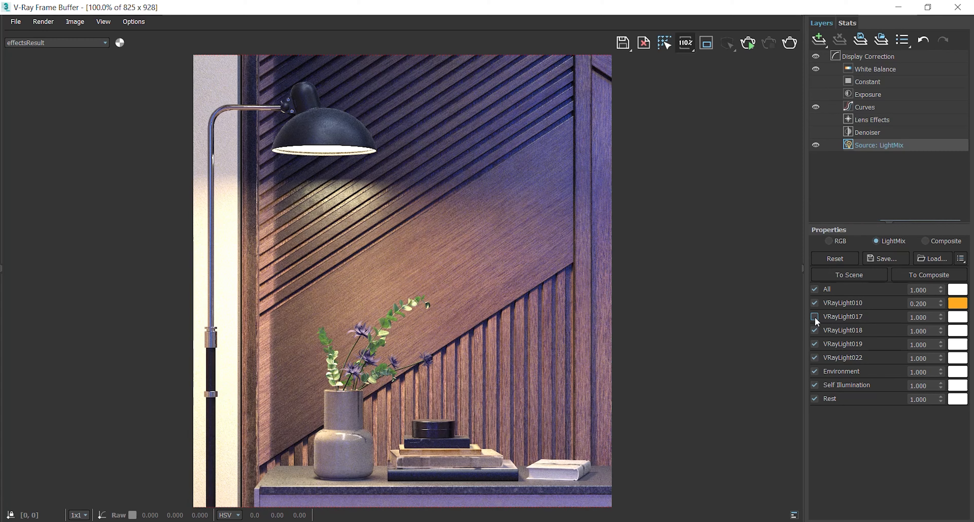
left_click(814, 318)
left_click(814, 317)
left_click(815, 318)
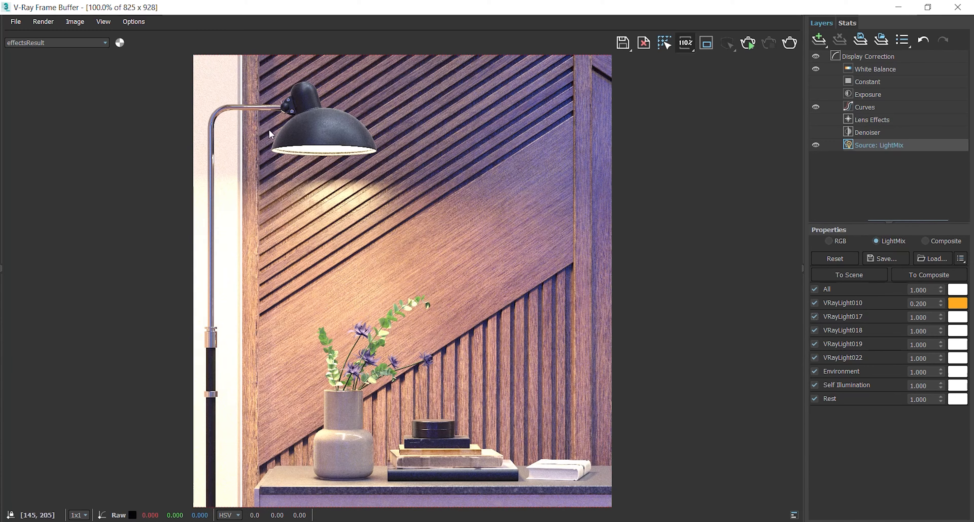
left_click(814, 330)
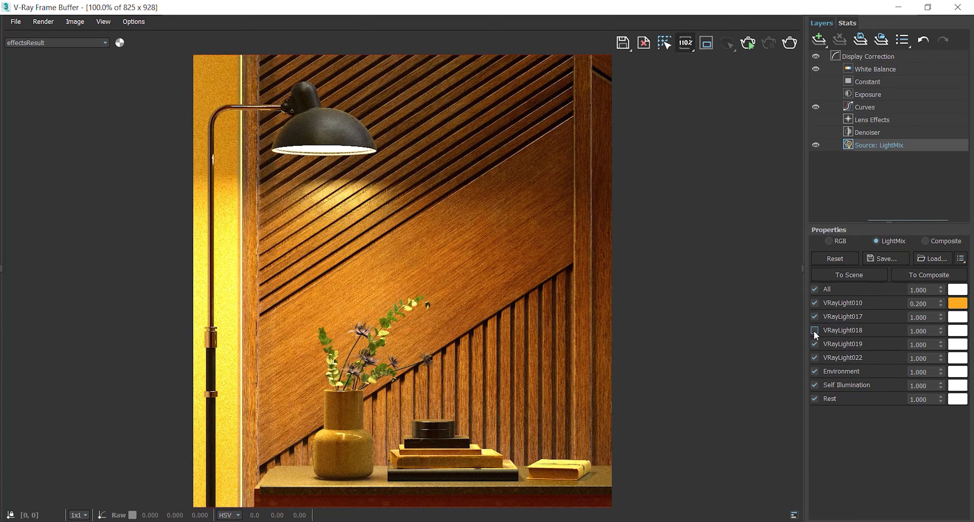
left_click(813, 331)
left_click(816, 317)
left_click(815, 316)
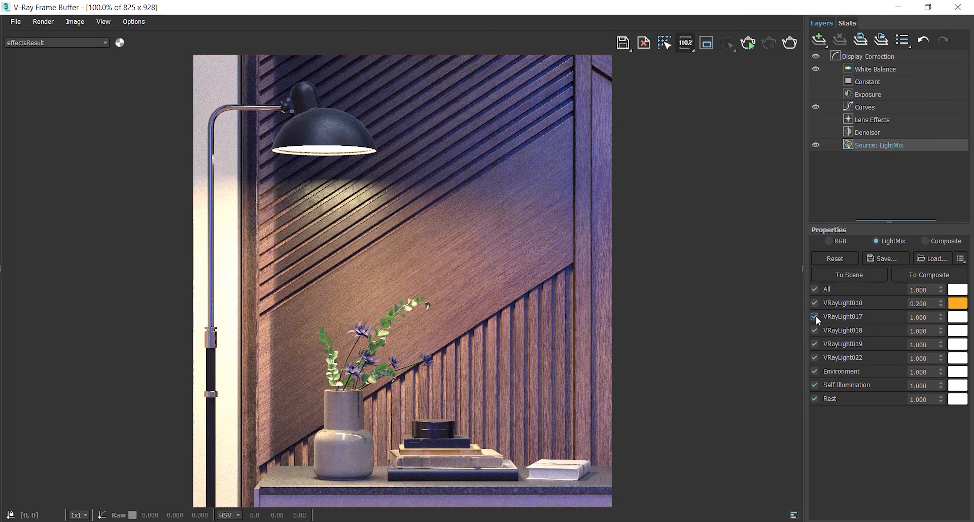
left_click(815, 316)
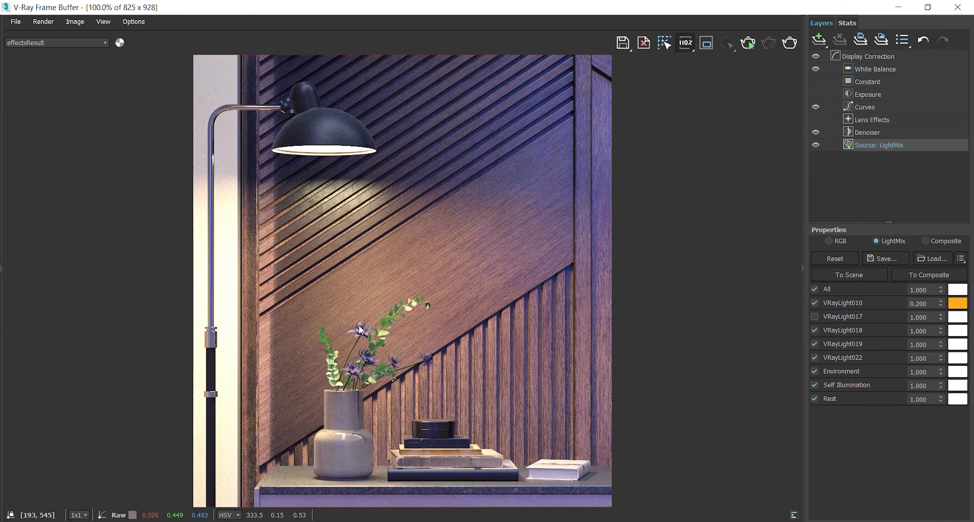
left_click(814, 317)
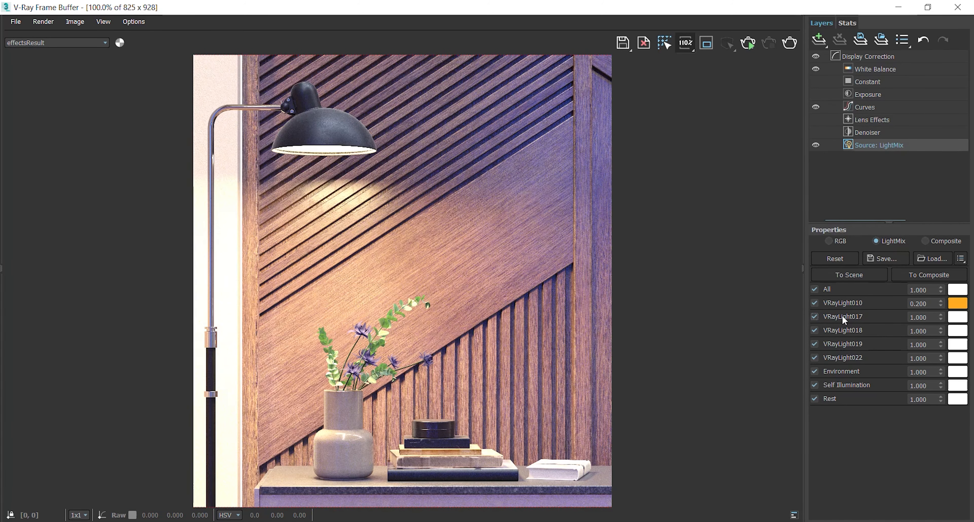
Try a salmon tint (#ff9774) on VRayLight017 in the LightMix and discard the color change
left_click(957, 316)
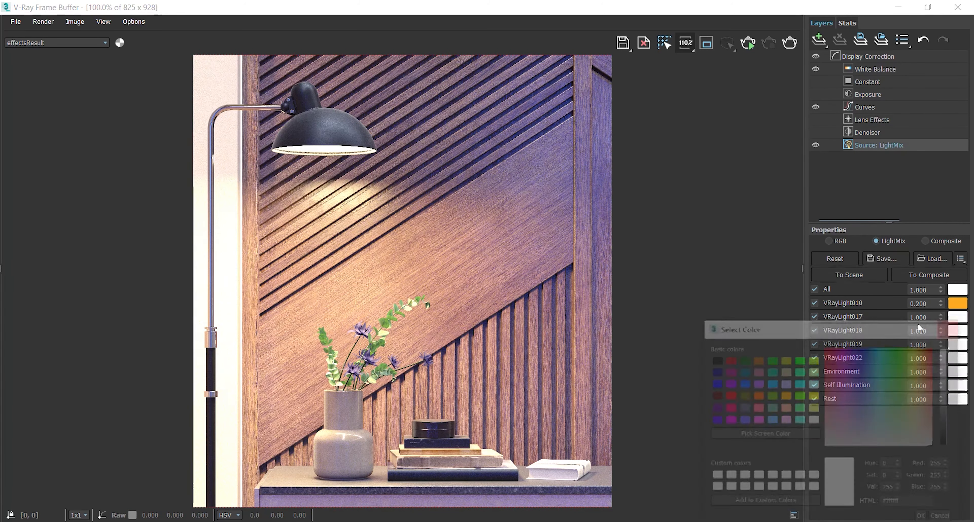
left_click(866, 345)
left_click_drag(866, 345, 924, 358)
left_click(931, 393)
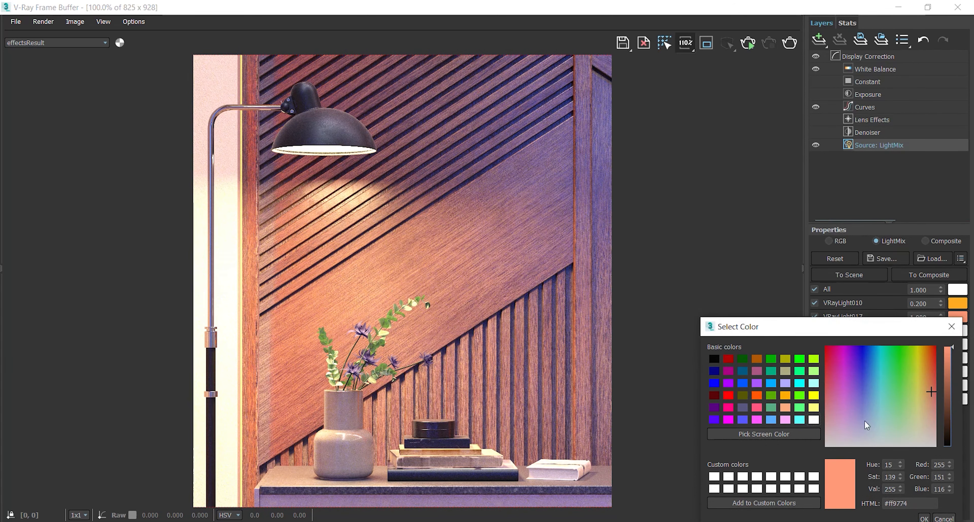
left_click(944, 519)
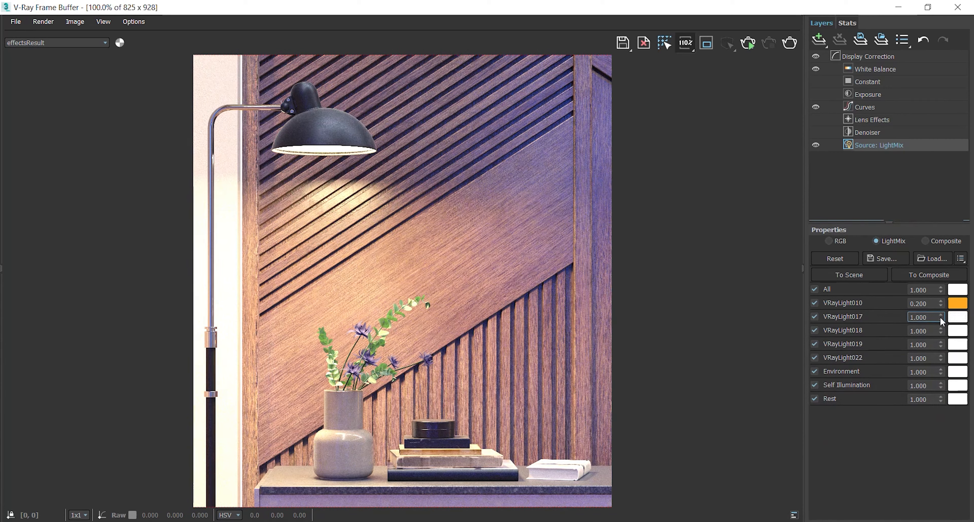
Set VRayLight017's LightMix intensity to 0.9 after testing 0.85
left_click_drag(942, 324, 938, 339)
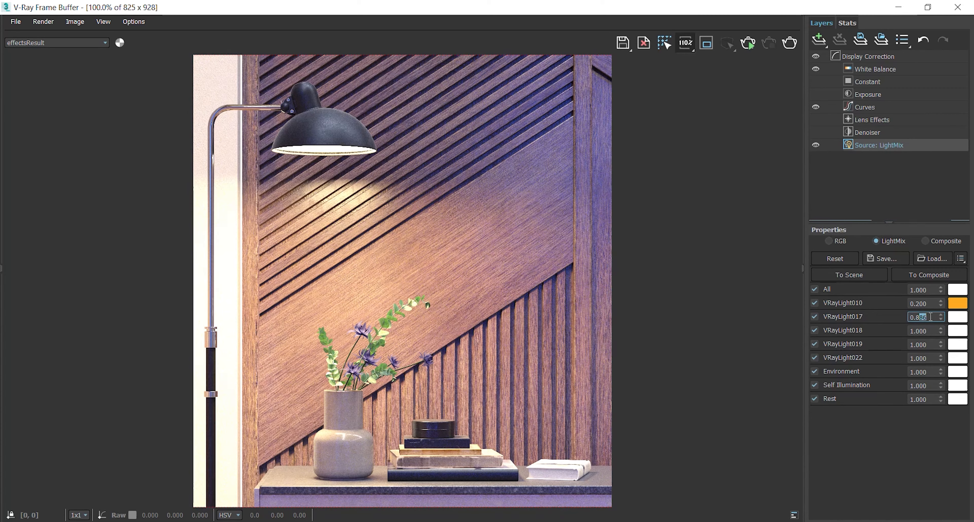
type("5")
key("Return")
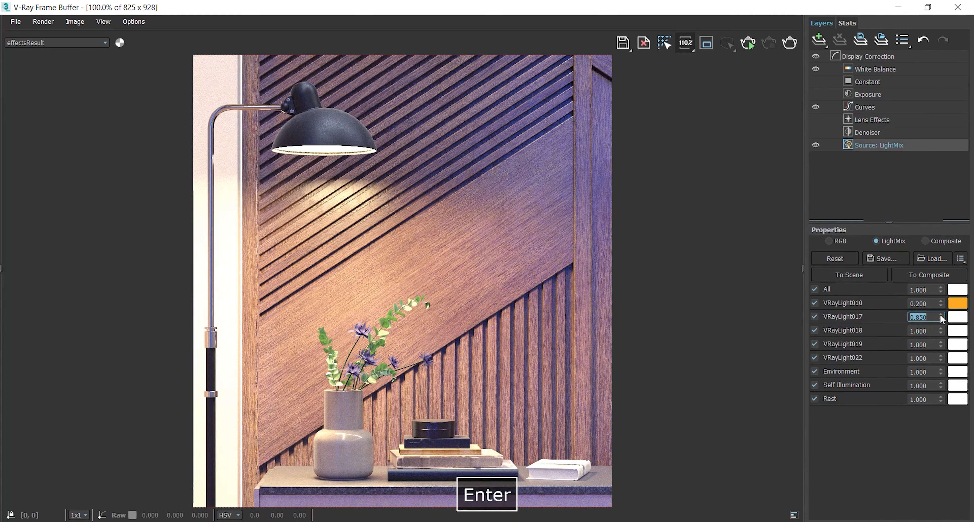
key("BackSpace")
type("0.9")
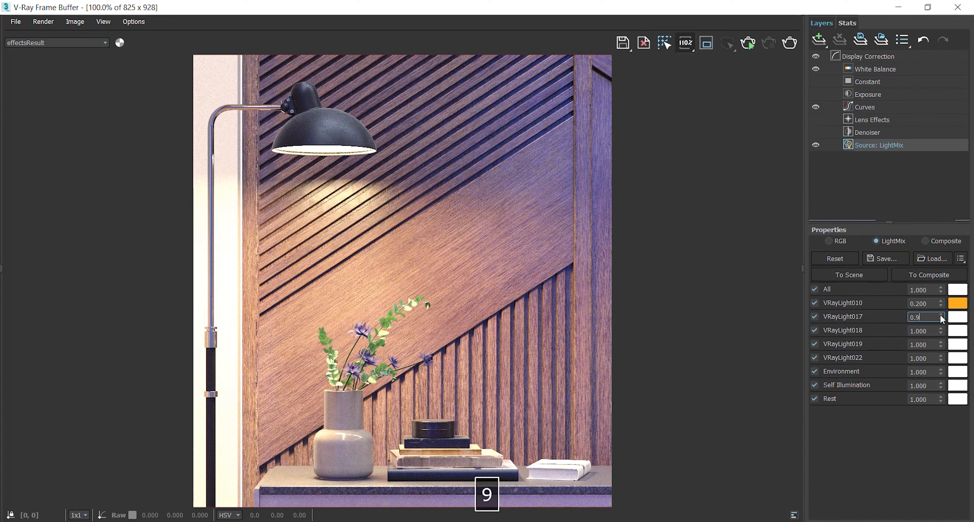
key("Return")
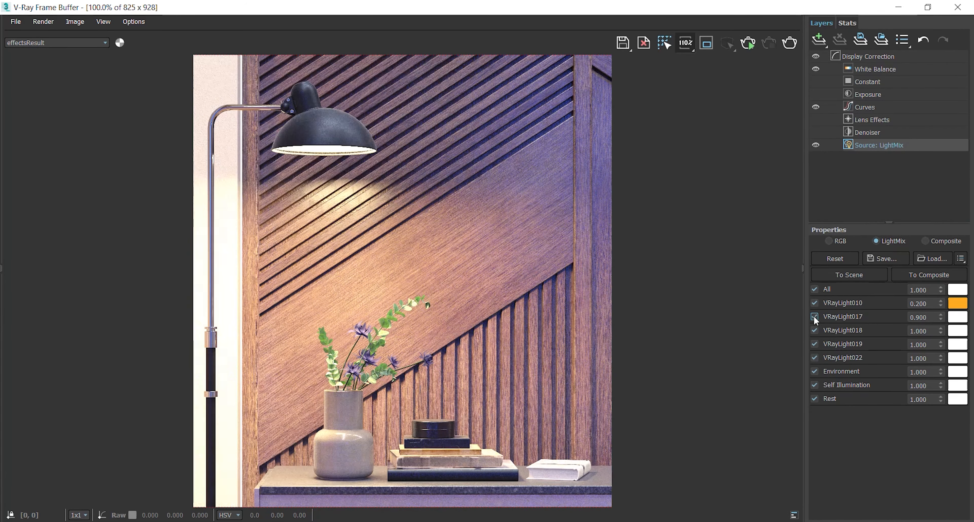
Switch VRayLight018 off and on repeatedly to examine what it contributes to the render
left_click(814, 330)
left_click(814, 330)
left_click(814, 330)
left_click(814, 329)
left_click(813, 330)
left_click(813, 330)
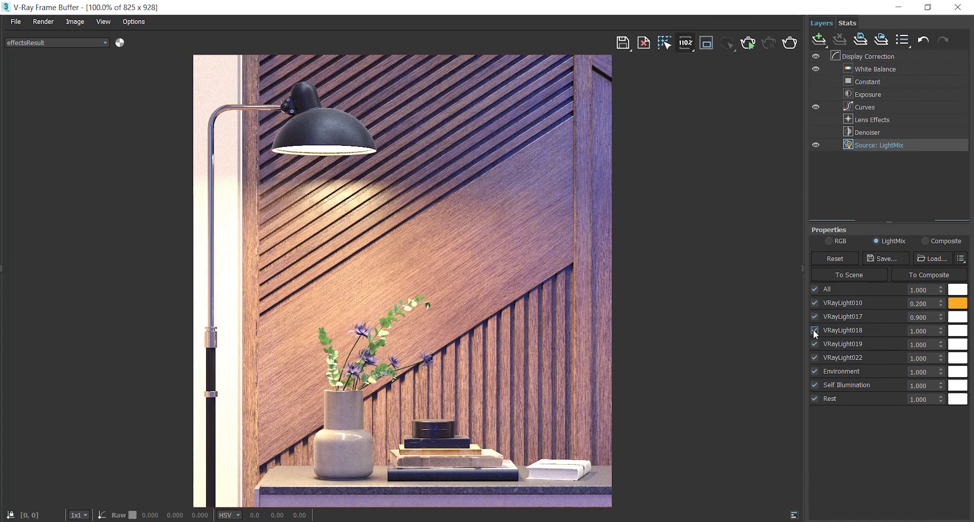
left_click(813, 330)
left_click(813, 330)
left_click(814, 329)
left_click(814, 330)
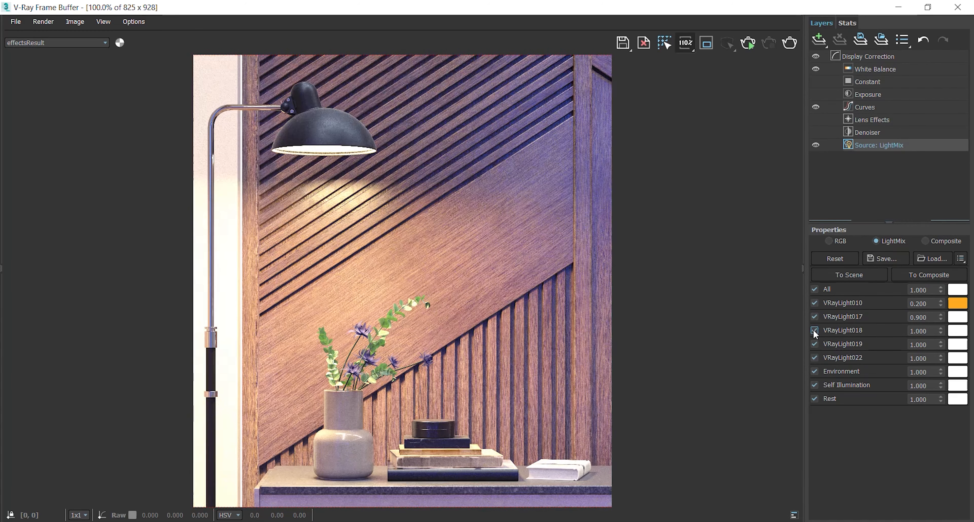
left_click(814, 330)
left_click(814, 329)
left_click(813, 330)
left_click(814, 330)
Try green, red, purple and cyan tints on VRayLight018 in the LightMix and discard the color change
left_click(957, 331)
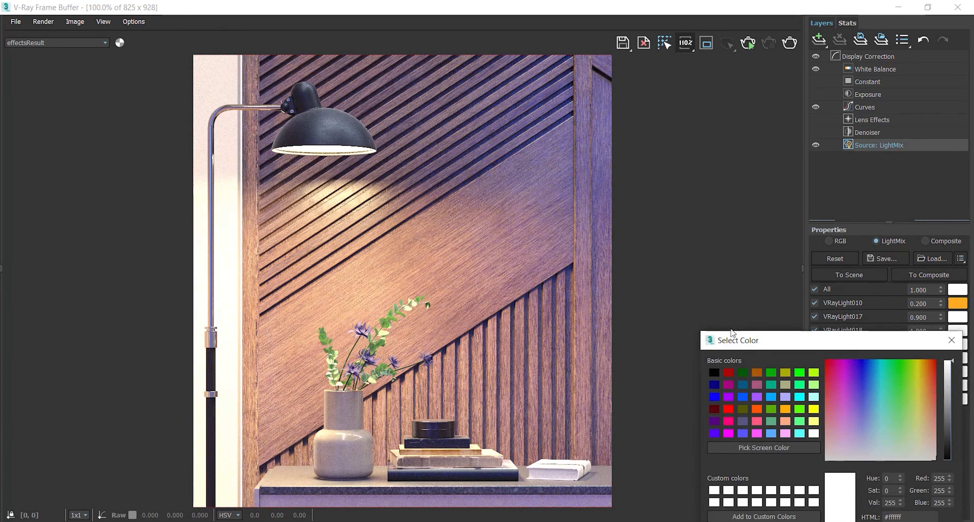
left_click_drag(910, 386, 802, 255)
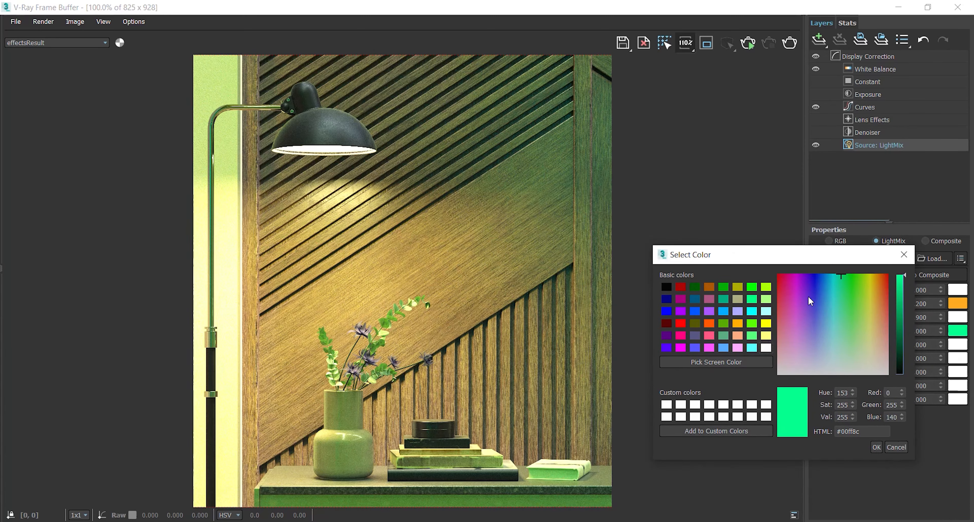
left_click(836, 284)
left_click(806, 292)
left_click(787, 301)
left_click(779, 276)
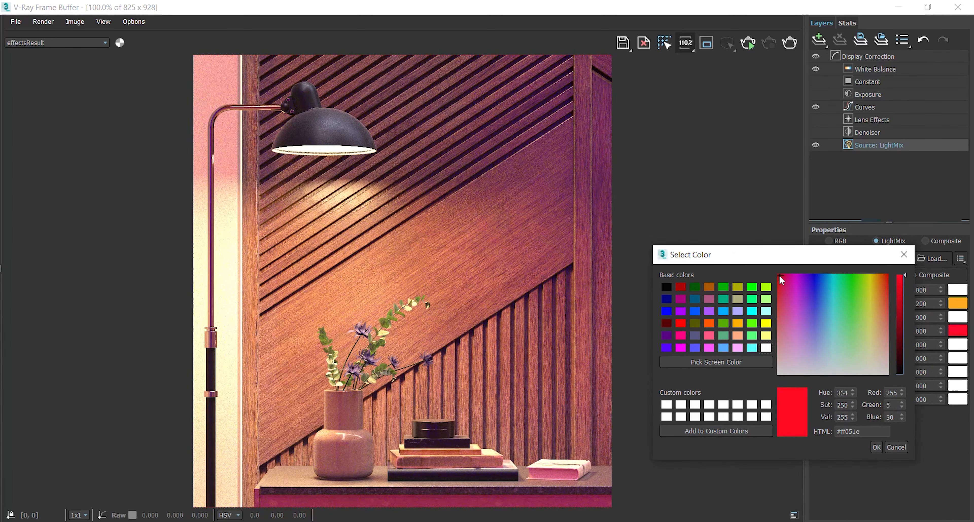
left_click(868, 308)
left_click(797, 314)
left_click(876, 305)
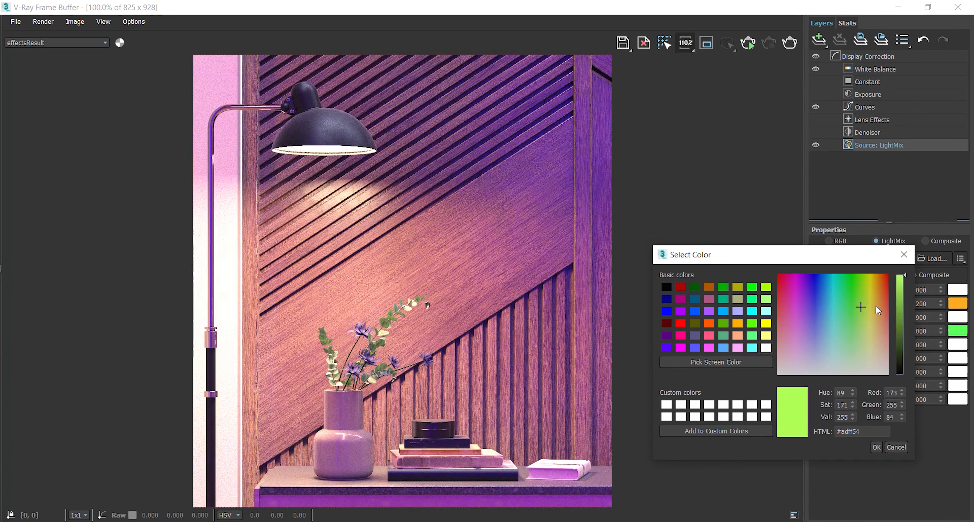
left_click(886, 278)
left_click(829, 290)
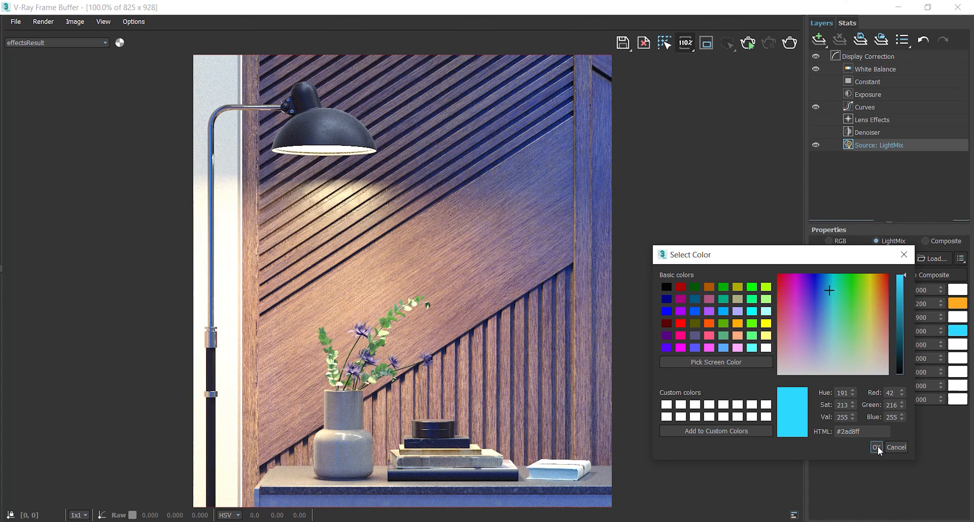
left_click(893, 447)
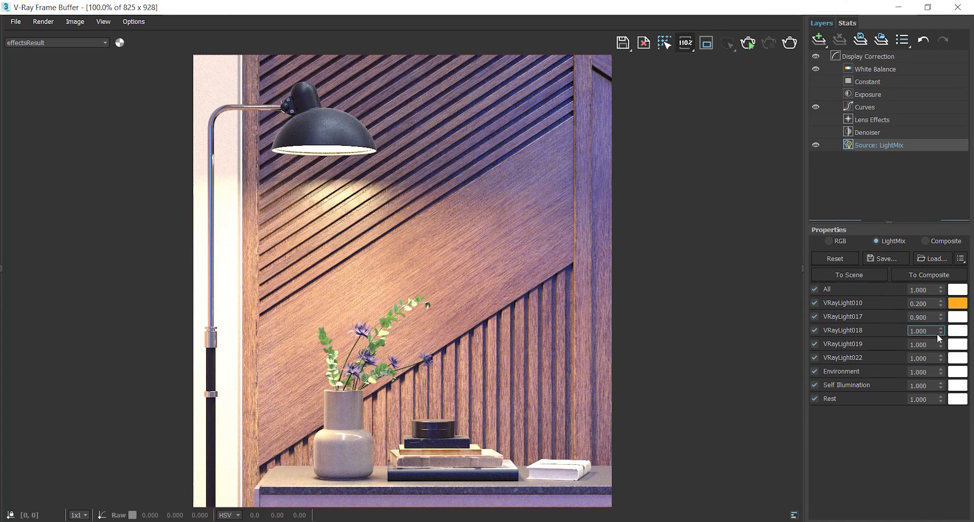
Lower VRayLight018's LightMix intensity, testing 0.7 and settling on 0.8
mouse_move(940, 332)
left_mouse_down()
mouse_move(941, 368)
mouse_move(939, 310)
mouse_move(939, 341)
left_mouse_up()
key("BackSpace")
key("BackSpace")
key("BackSpace")
type("7")
key("Return")
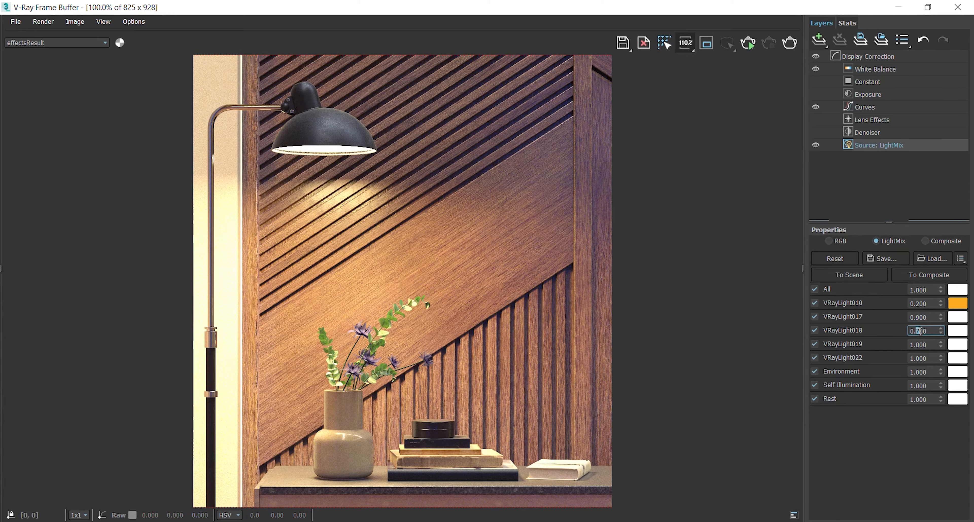
type("8")
key("Return")
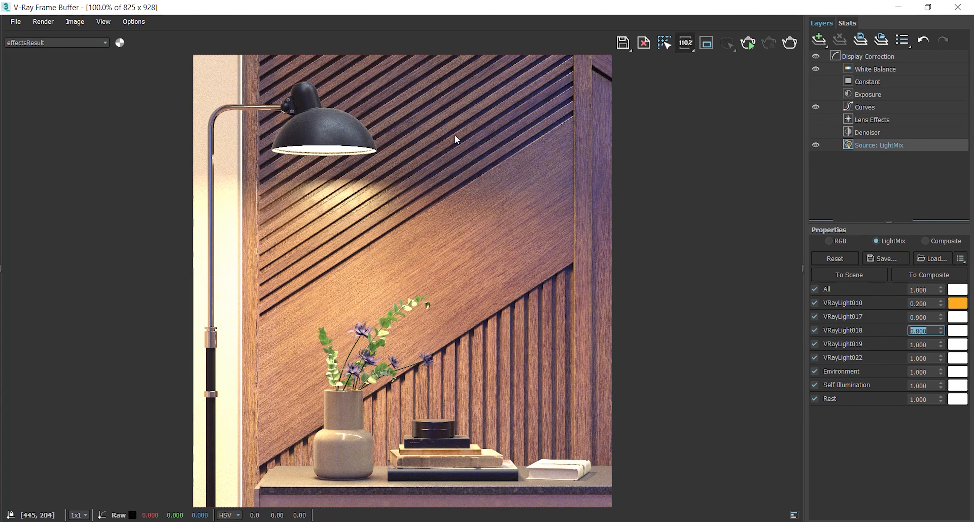
Compare the render with VRayLight019 off and on, and give that light a pale yellow tint near #feffe9
left_click(814, 344)
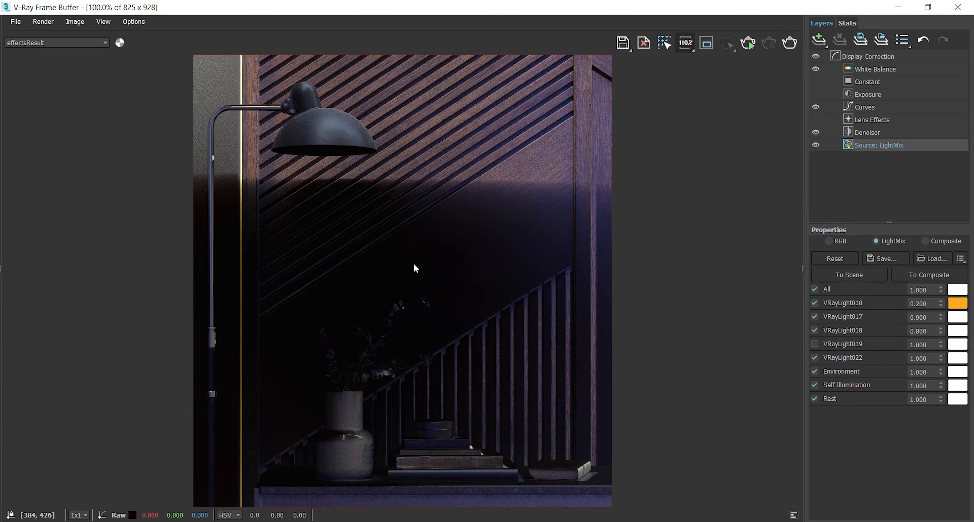
left_click(815, 344)
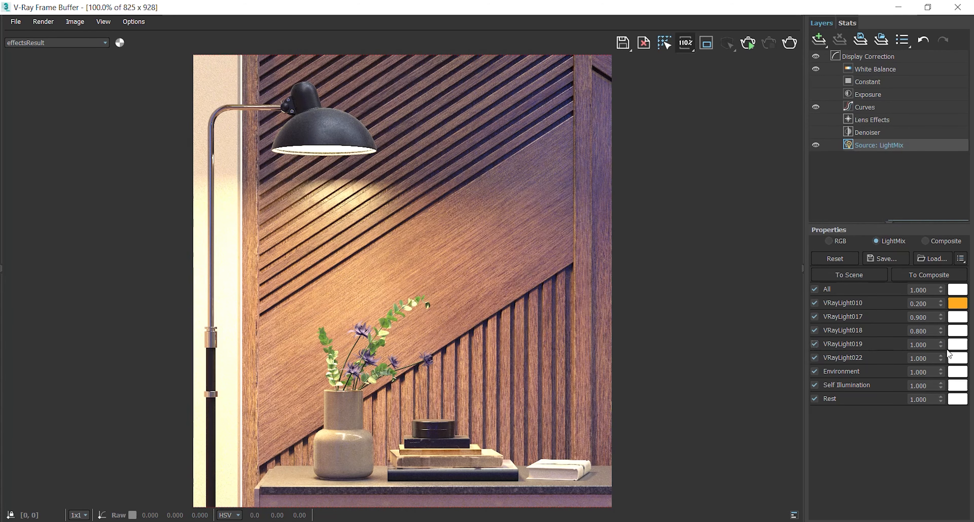
left_click(957, 344)
mouse_move(859, 377)
left_mouse_down()
mouse_move(868, 378)
mouse_move(848, 404)
mouse_move(847, 414)
mouse_move(859, 416)
mouse_move(848, 419)
mouse_move(895, 423)
mouse_move(917, 409)
mouse_move(906, 452)
mouse_move(916, 463)
mouse_move(922, 452)
left_mouse_up()
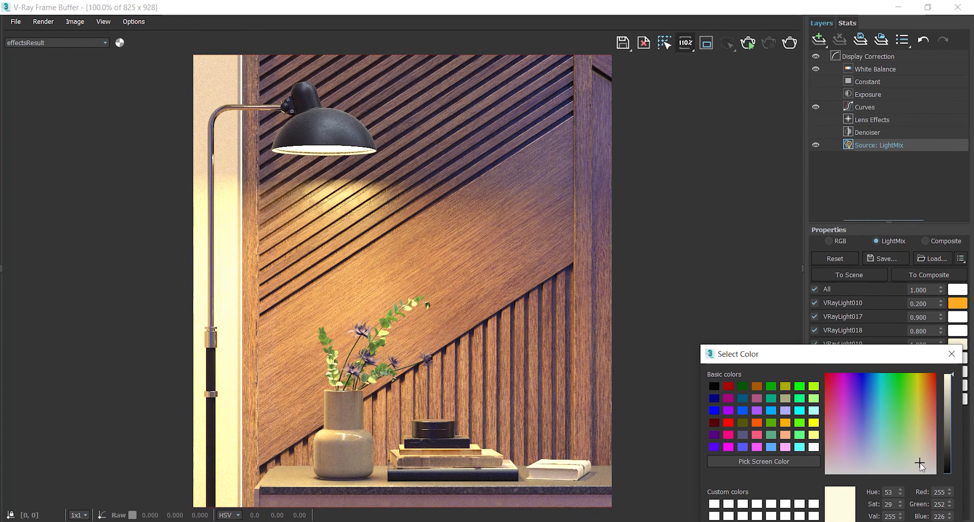
left_click_drag(895, 361, 868, 266)
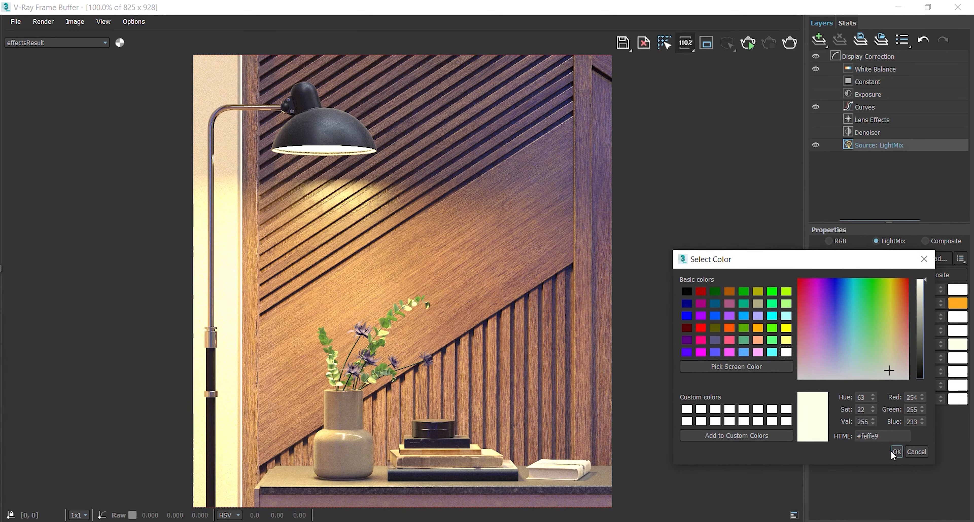
left_click(890, 372)
left_click(886, 371)
left_click(896, 451)
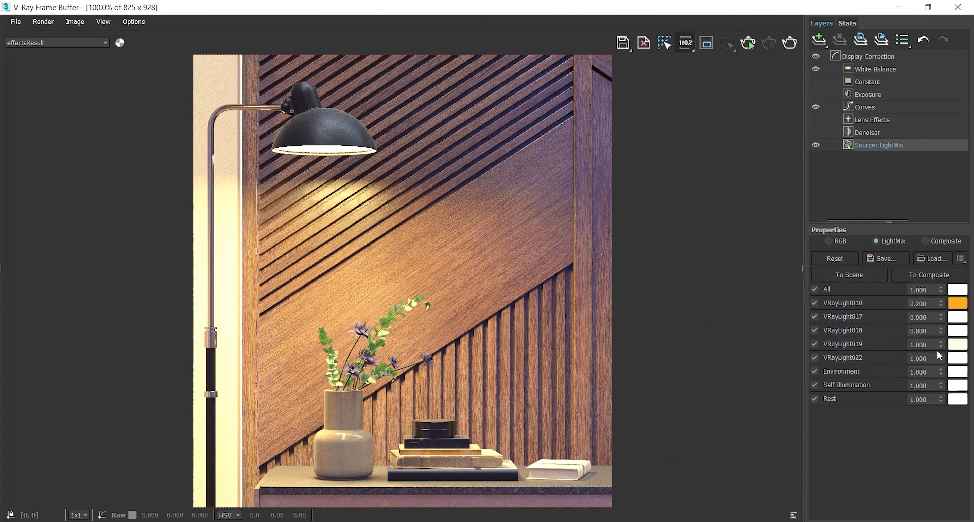
Switch VRayLight018 and VRayLight019 off and on again to examine each light's effect on the render
left_click(814, 330)
left_click(815, 330)
left_click(814, 343)
left_click(815, 343)
Test a brighter VRayLight019 at 1.21, check the lit wall under the lamp, and set its intensity to 0.95
left_click(914, 345)
left_click_drag(940, 346, 933, 304)
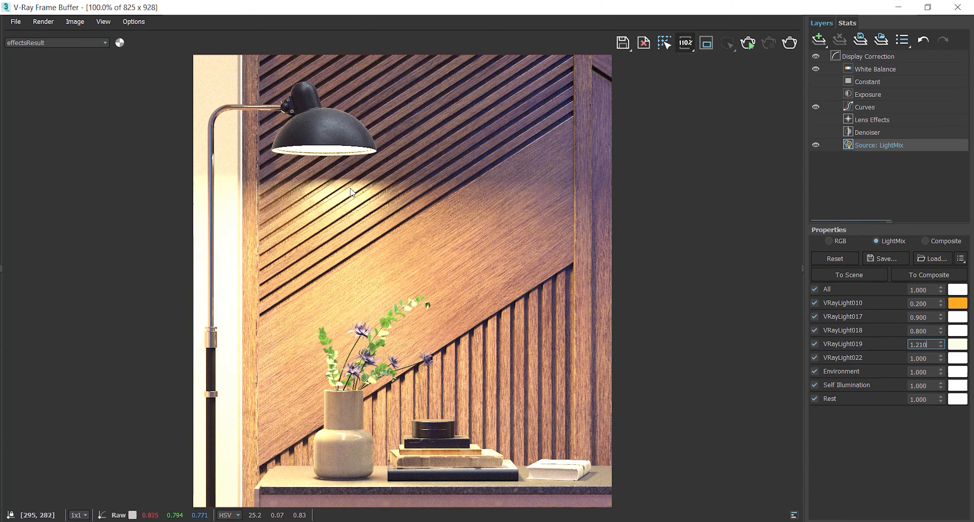
scroll(344, 198, "up", 1)
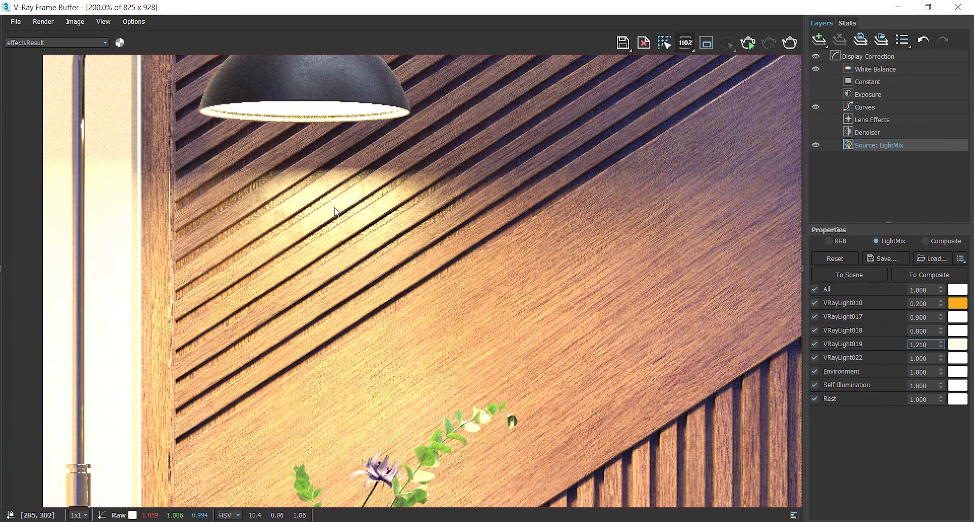
left_click_drag(943, 350, 941, 383)
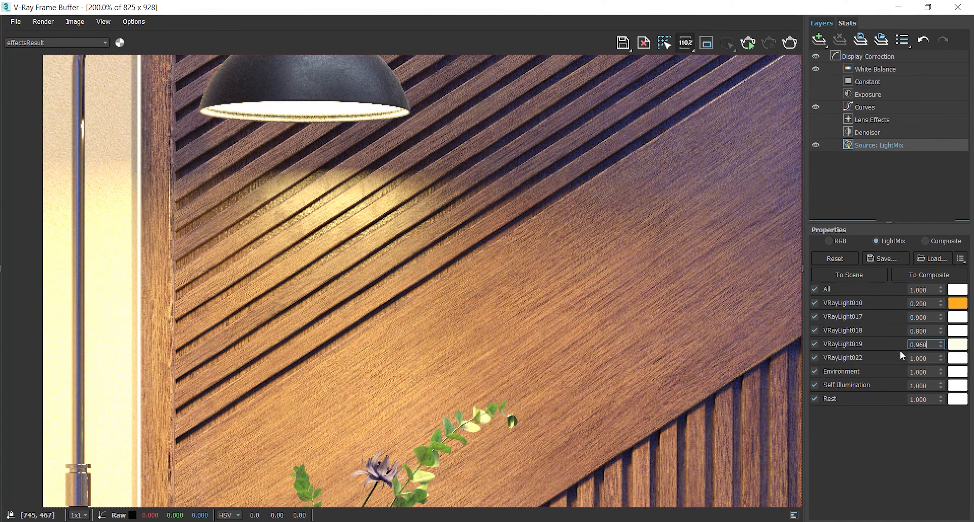
type("5")
key("Return")
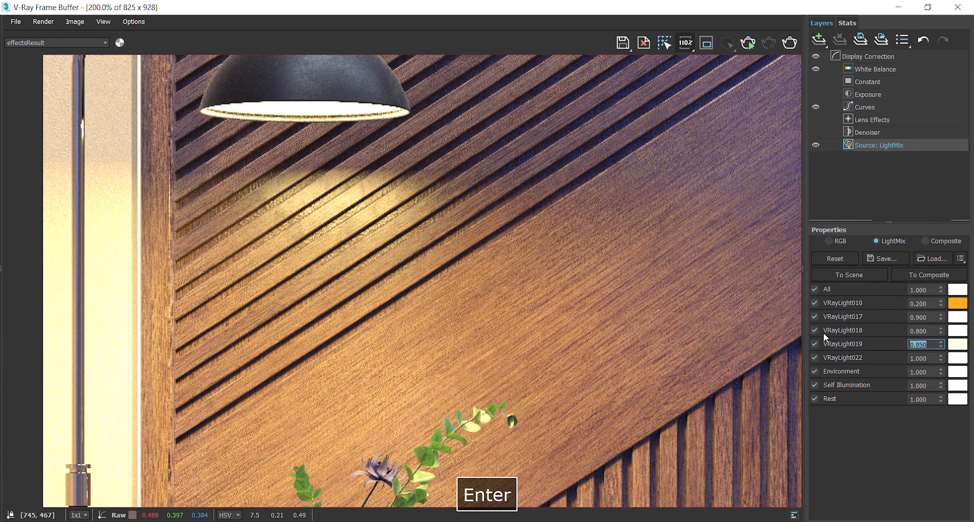
Inspect the lit wall slats, try an intensity of 1 on VRayLight019 and return it to 0.95
scroll(447, 284, "down", 2)
scroll(456, 282, "down", 1)
scroll(418, 276, "up", 1)
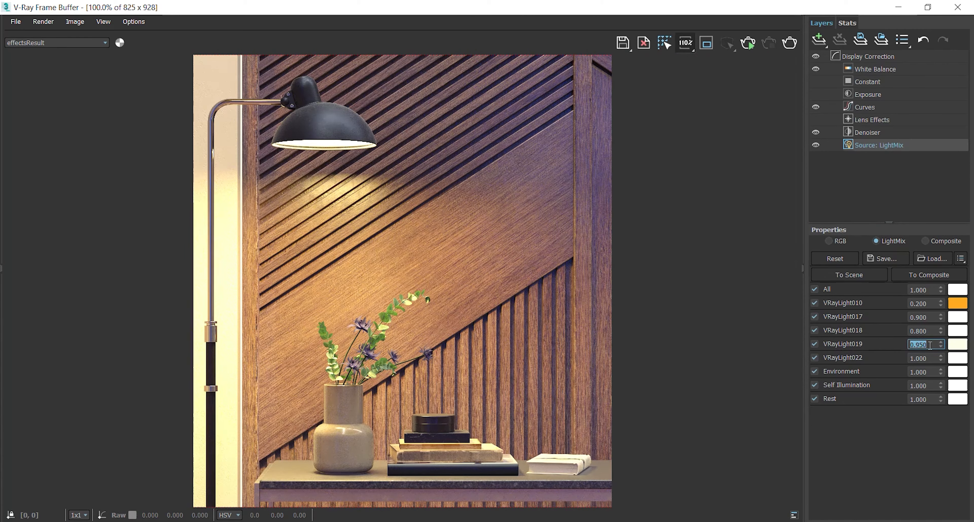
scroll(345, 175, "up", 2)
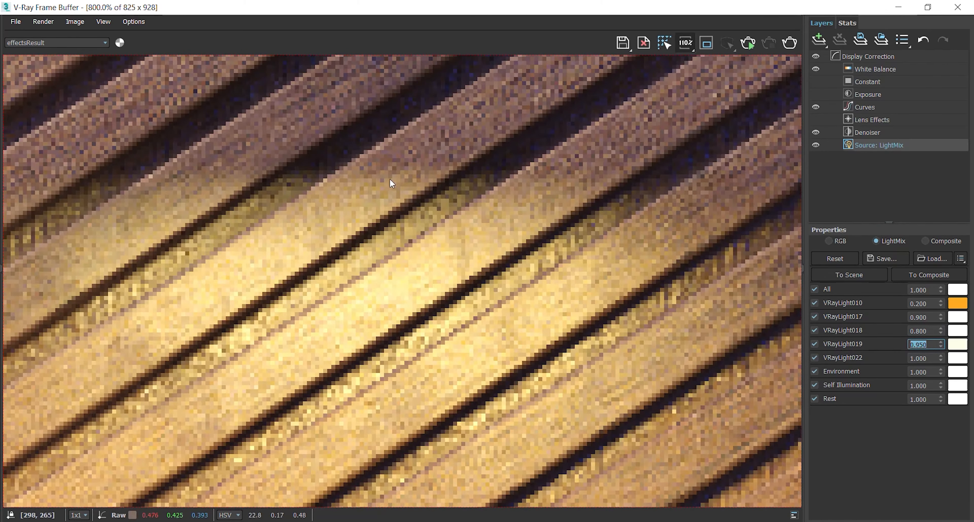
scroll(374, 182, "down", 2)
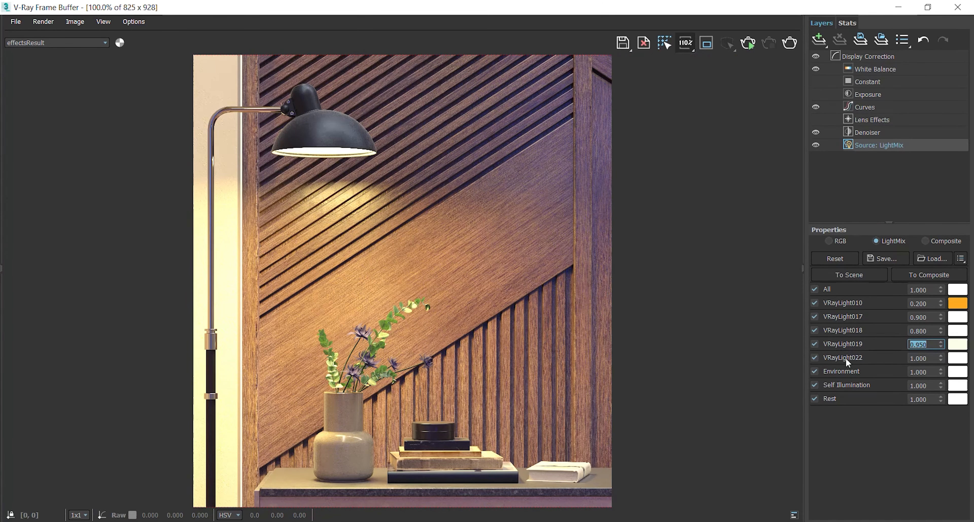
type("1")
key("Return")
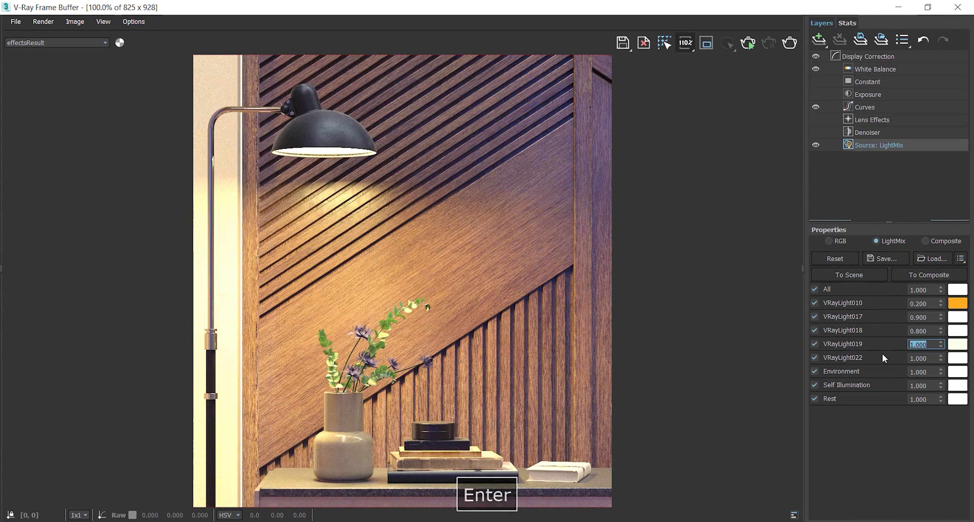
type("0.95")
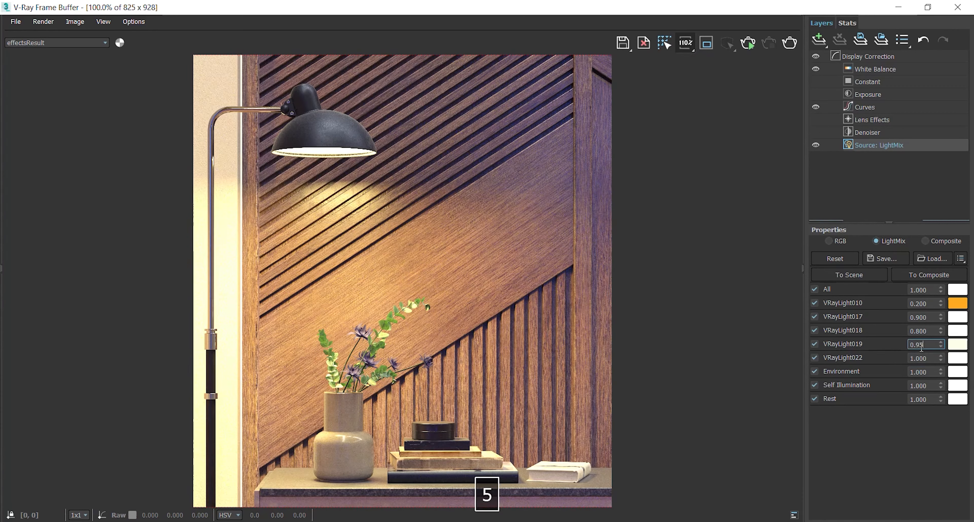
key("Return")
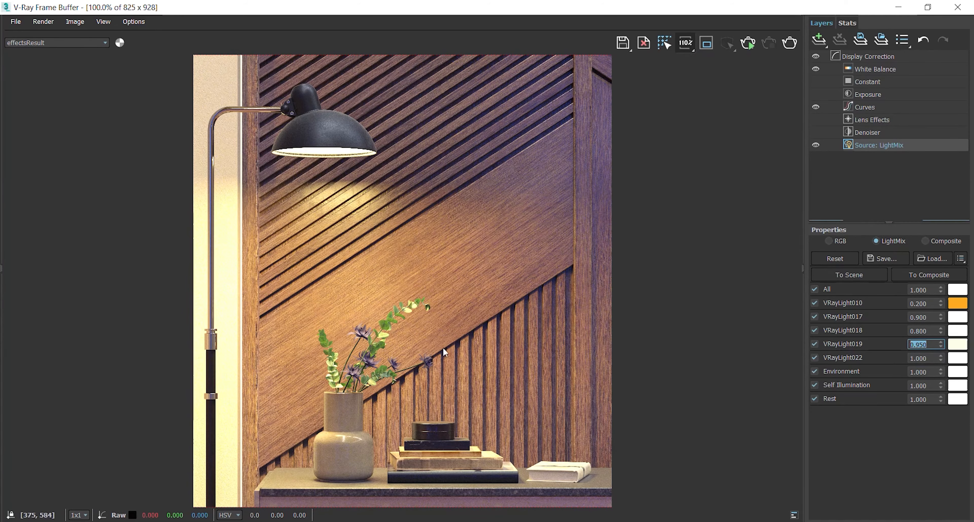
Switch VRayLight022 off and on to examine what it contributes to the render
left_click(814, 359)
left_click(814, 360)
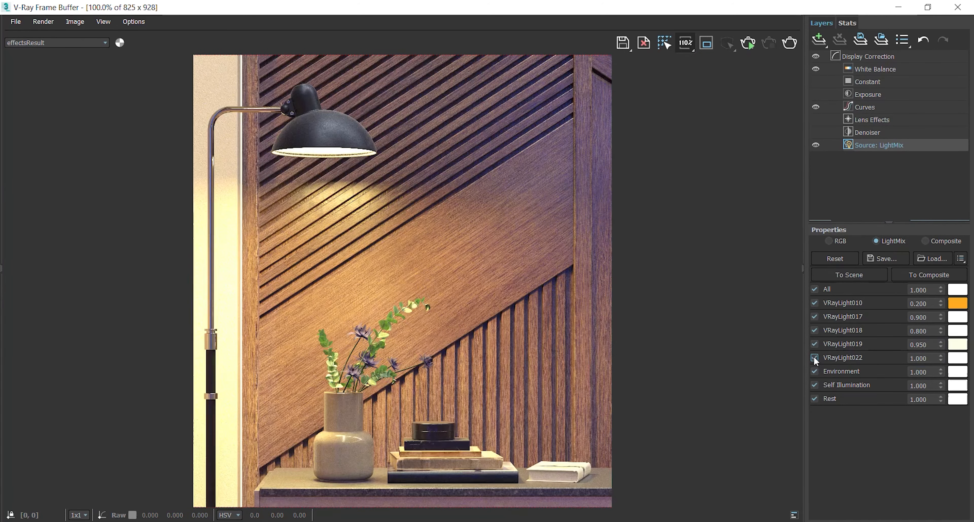
left_click(814, 359)
left_click(814, 359)
left_click(814, 359)
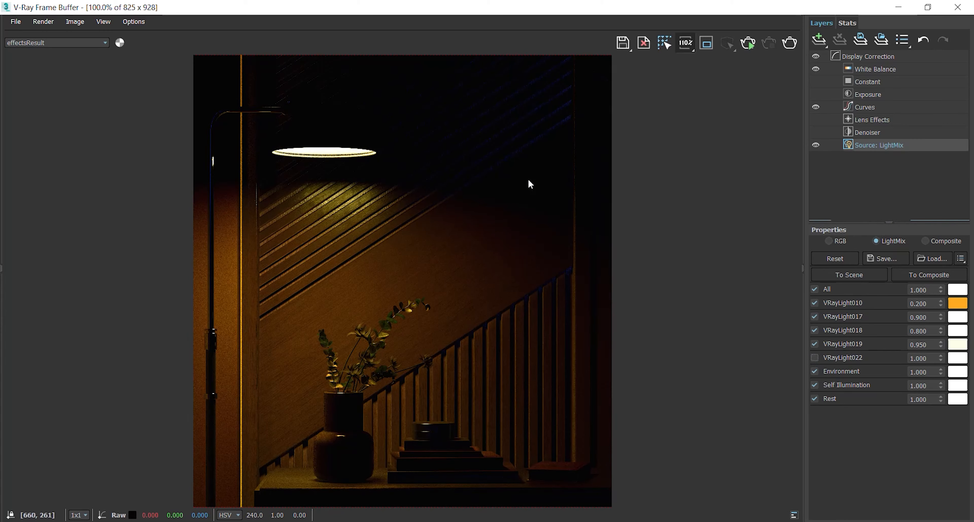
left_click(814, 358)
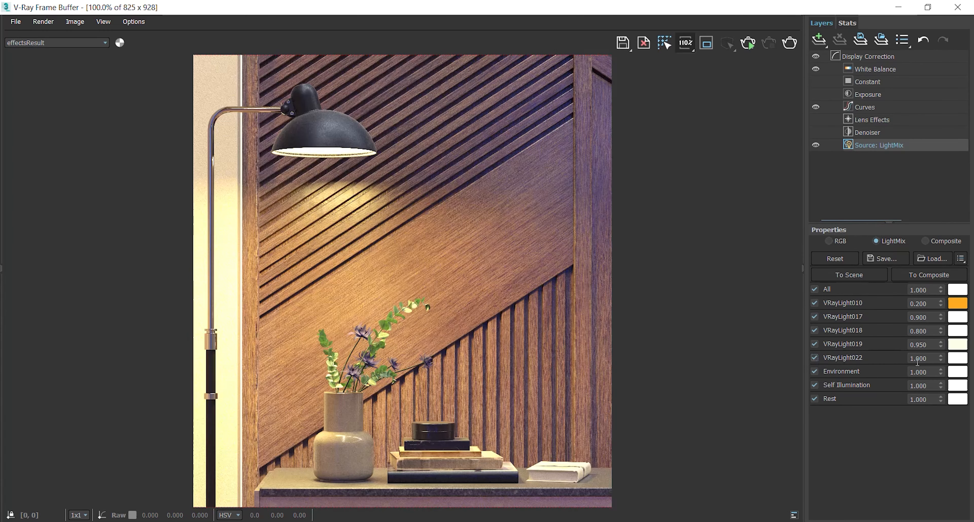
Try a saturated blue on VRayLight022 and set the light's color to the pale blue #9ebdff
left_click(957, 357)
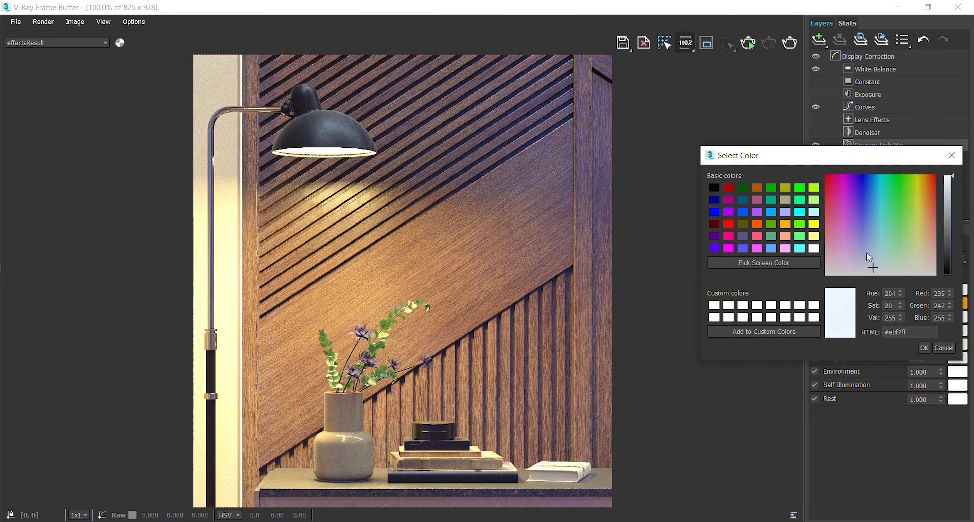
left_click_drag(866, 252, 865, 184)
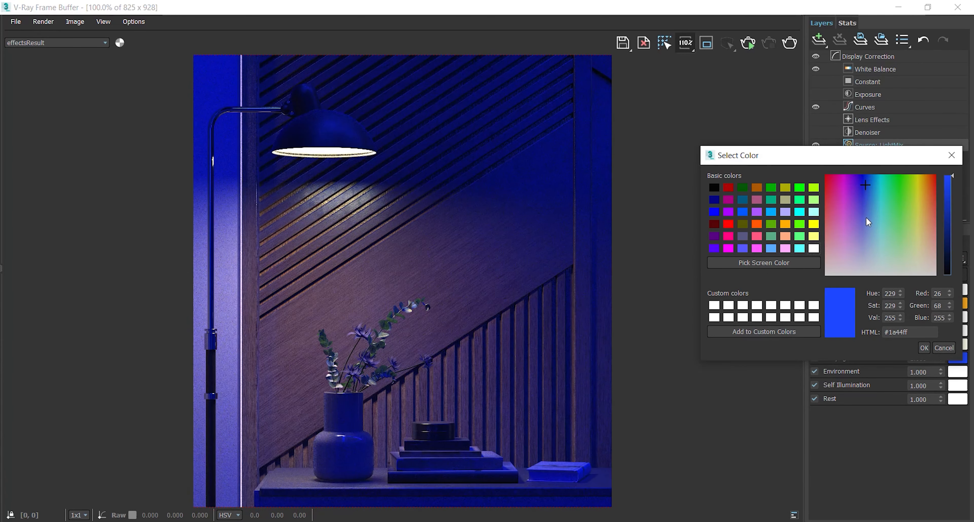
left_click_drag(870, 156, 785, 136)
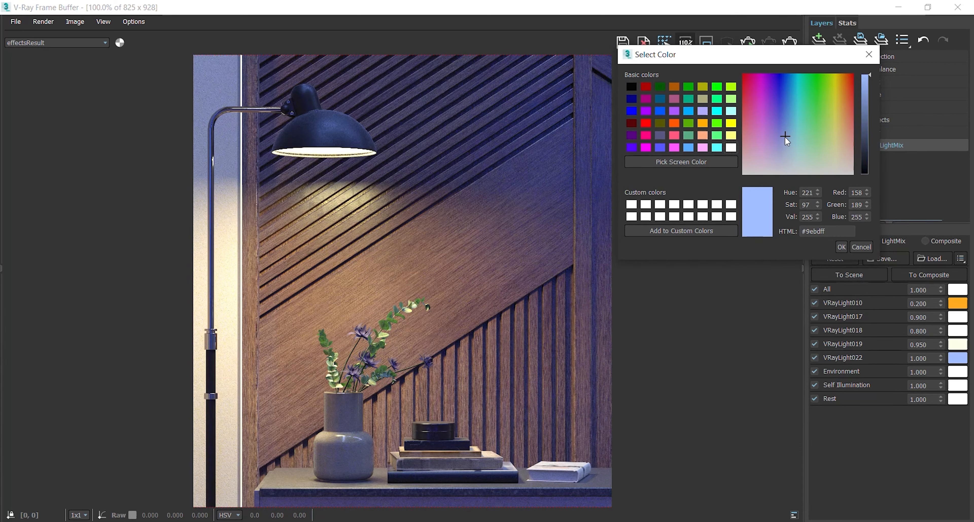
left_click(842, 246)
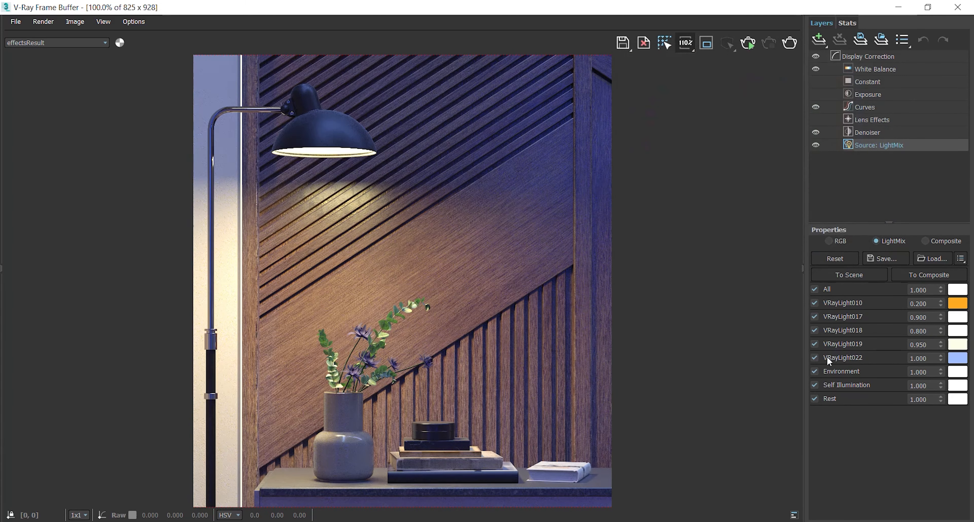
Switch VRayLight022 off and on to compare, try a different intensity and return it to 1
left_click(815, 358)
left_click(815, 358)
left_click_drag(941, 360, 938, 358)
type("1")
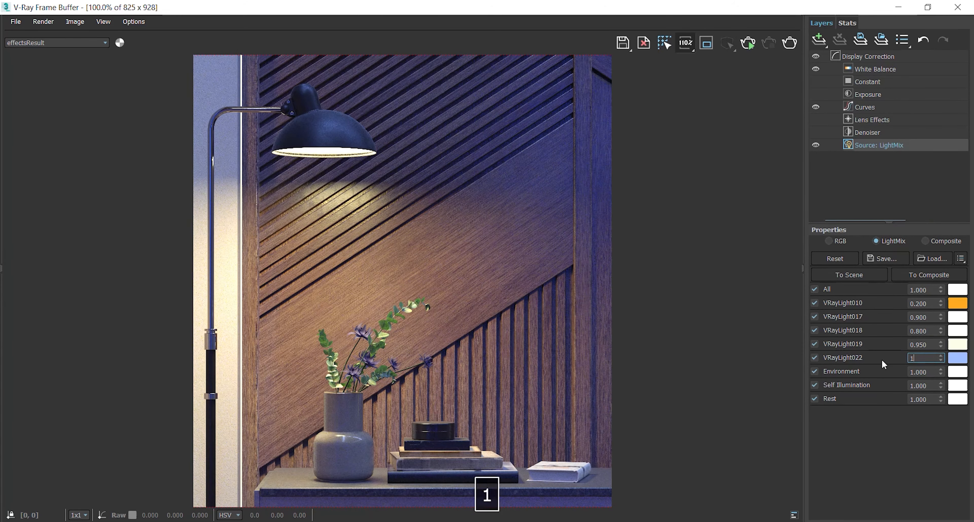
key("Return")
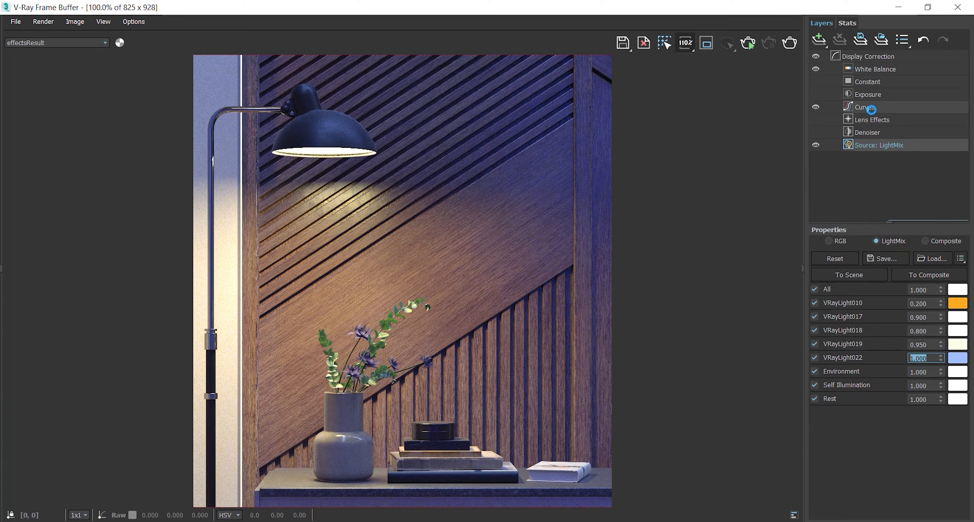
Reset the Curves layer and reshape its master curve into a gentle S by lowering the shadows and lifting the highlights
left_click(871, 109)
key("Escape")
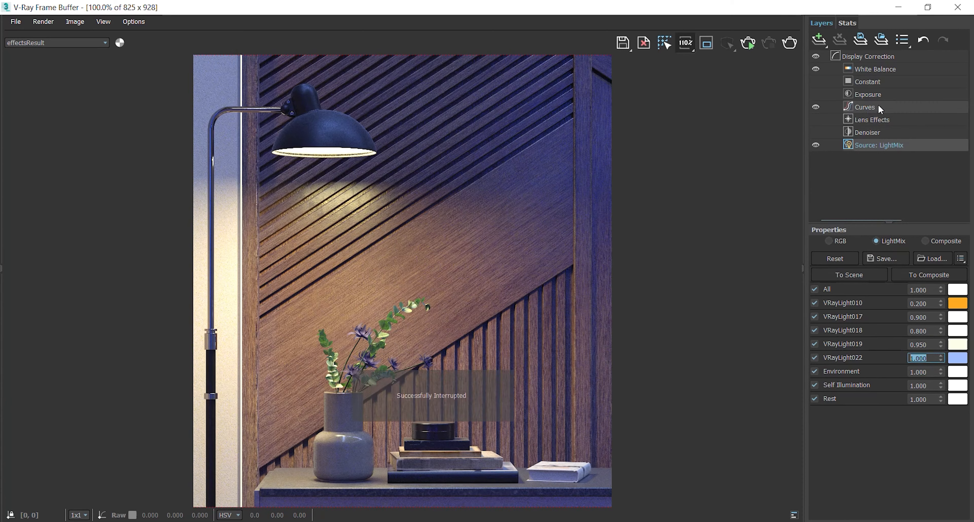
left_click_drag(871, 396, 892, 402)
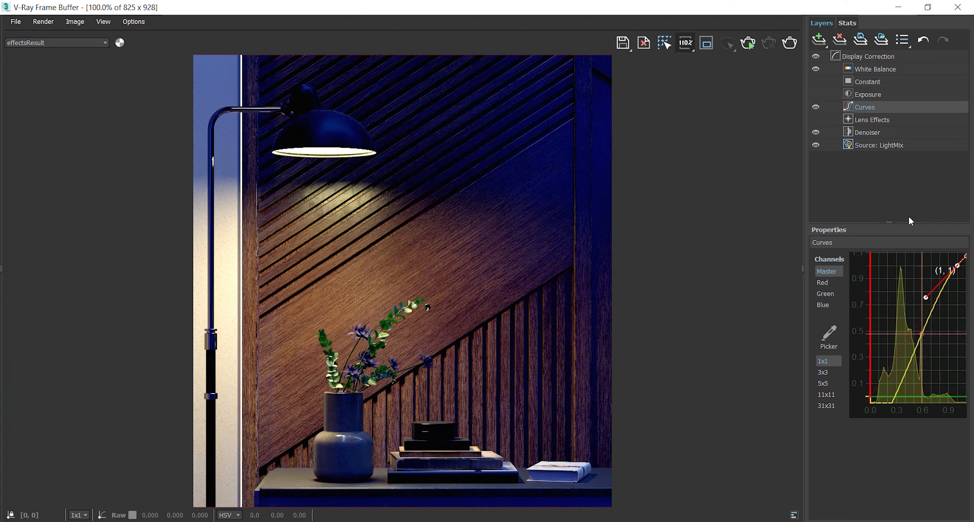
right_click(873, 109)
left_click(885, 120)
left_click(870, 395)
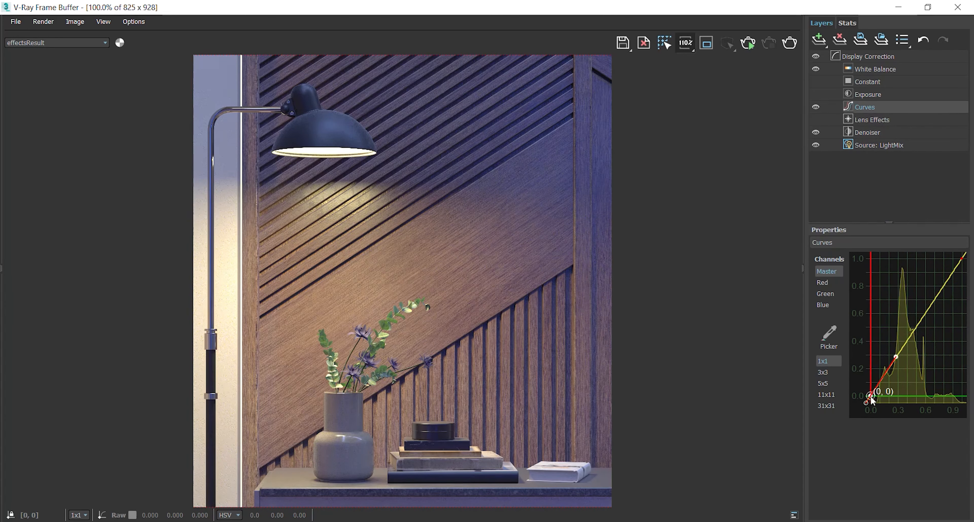
left_click_drag(804, 407, 868, 398)
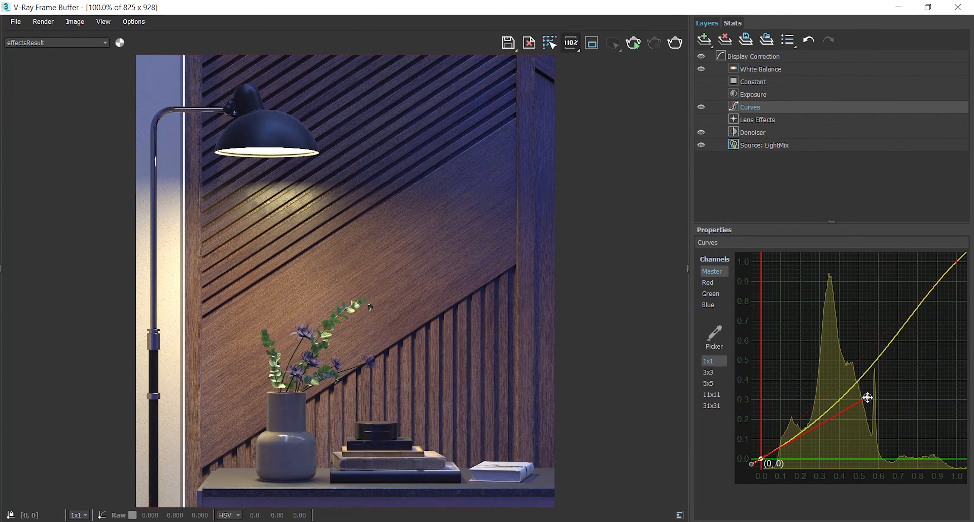
left_click_drag(957, 262, 846, 299)
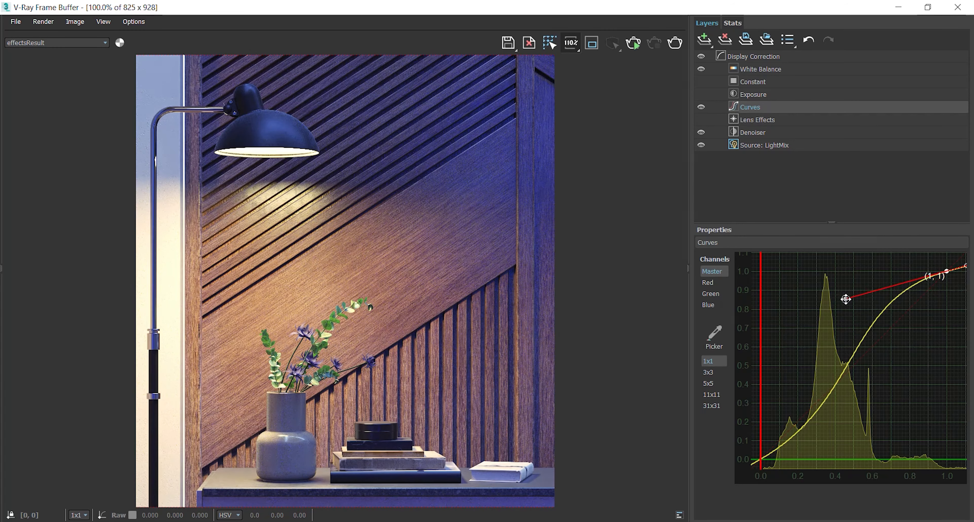
Set VRayLight022's color in the LightMix to the paler blue #a7c3ff and check the render with the Denoiser layer
left_click(753, 150)
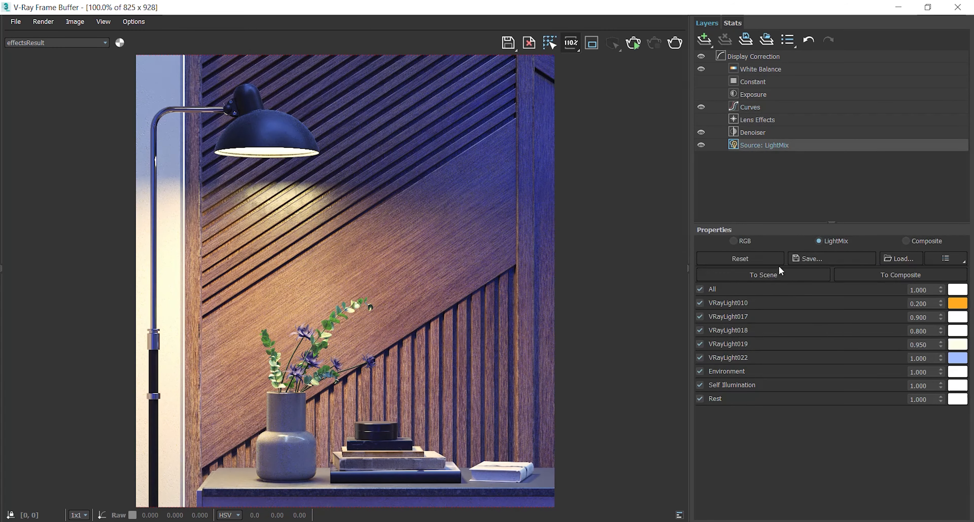
left_click(956, 357)
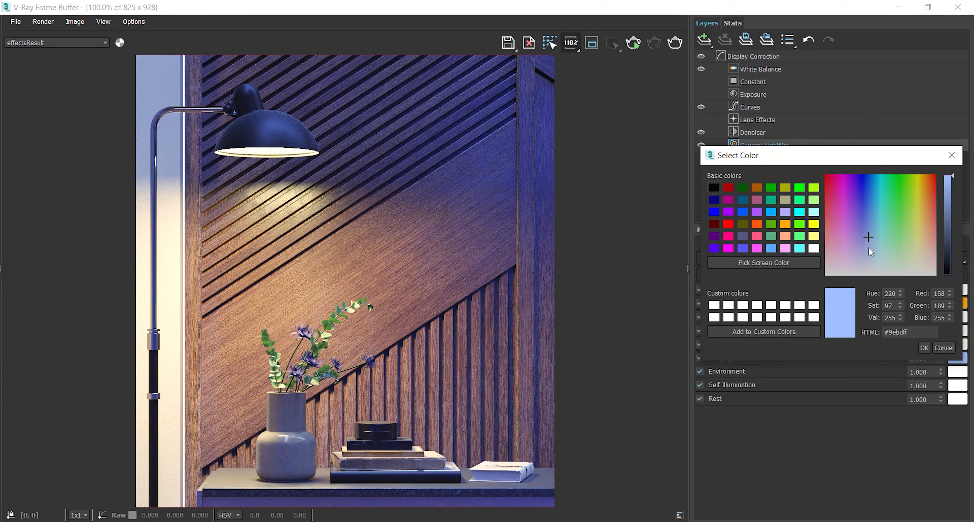
mouse_move(868, 238)
left_mouse_down()
mouse_move(869, 249)
mouse_move(868, 206)
mouse_move(867, 243)
left_mouse_up()
left_click_drag(867, 243, 868, 240)
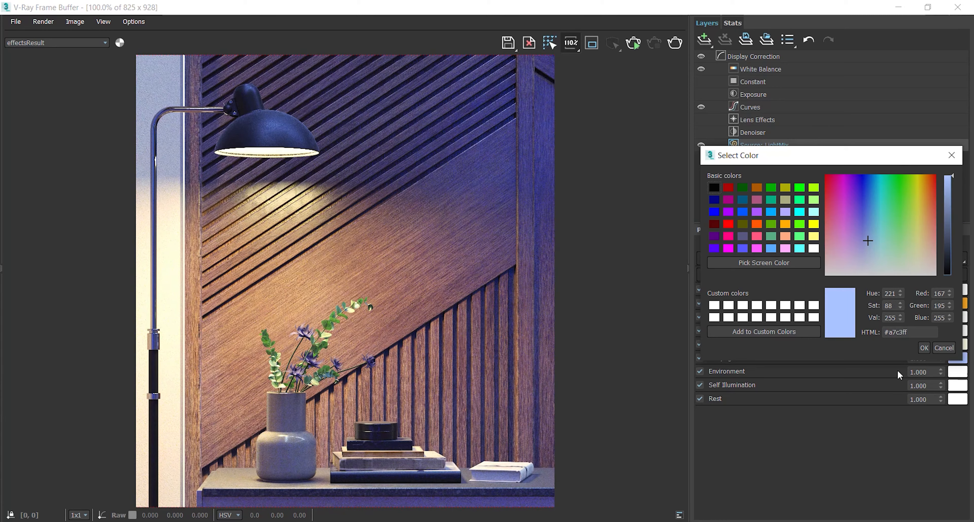
left_click(922, 349)
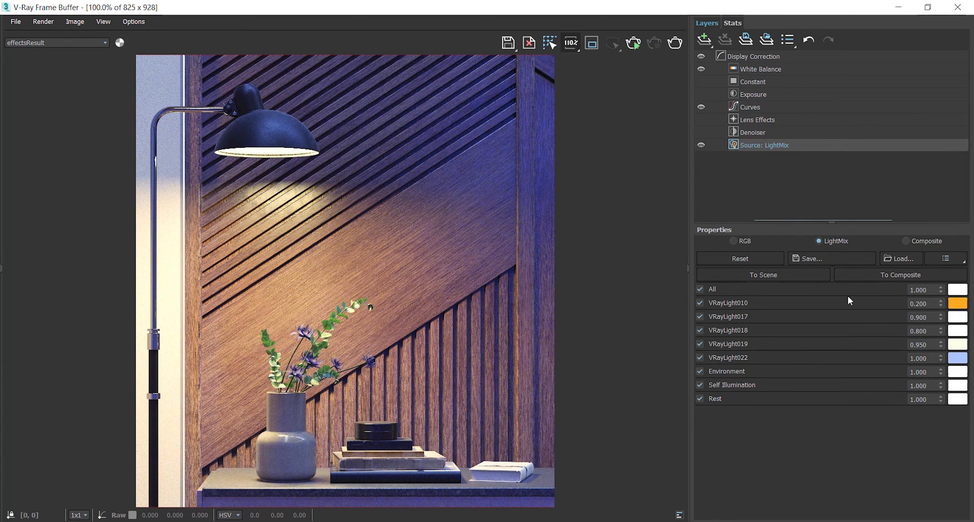
left_click(701, 133)
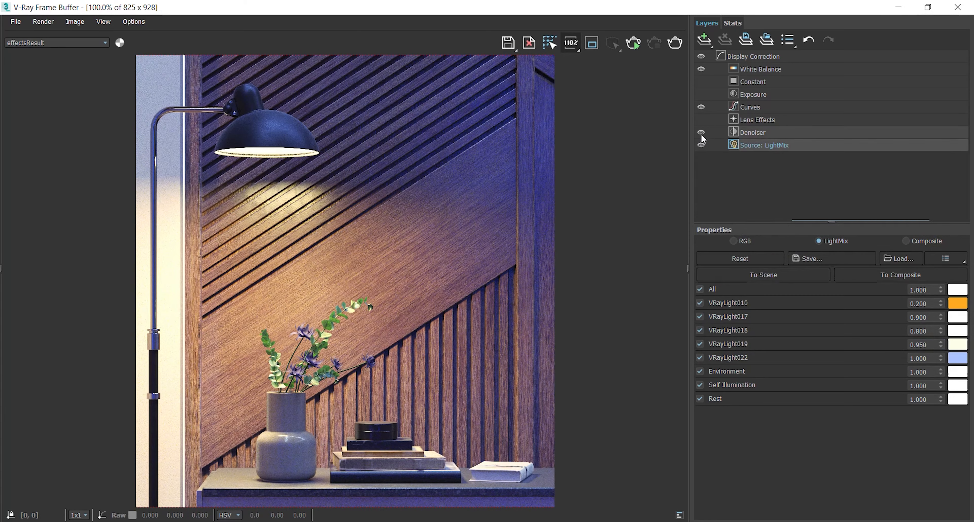
left_click(752, 134)
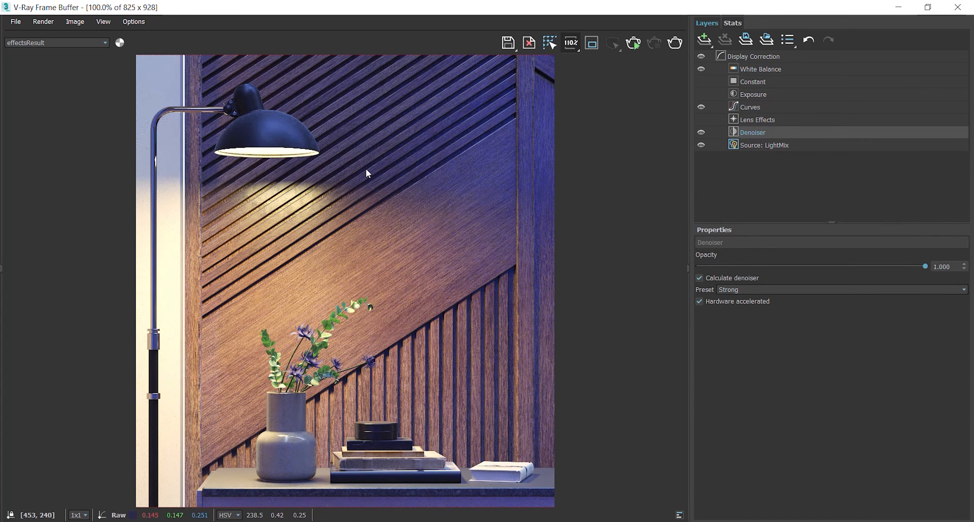
Set the White Balance temperature to 7800, look over the whole render and start saving the image
left_click(757, 70)
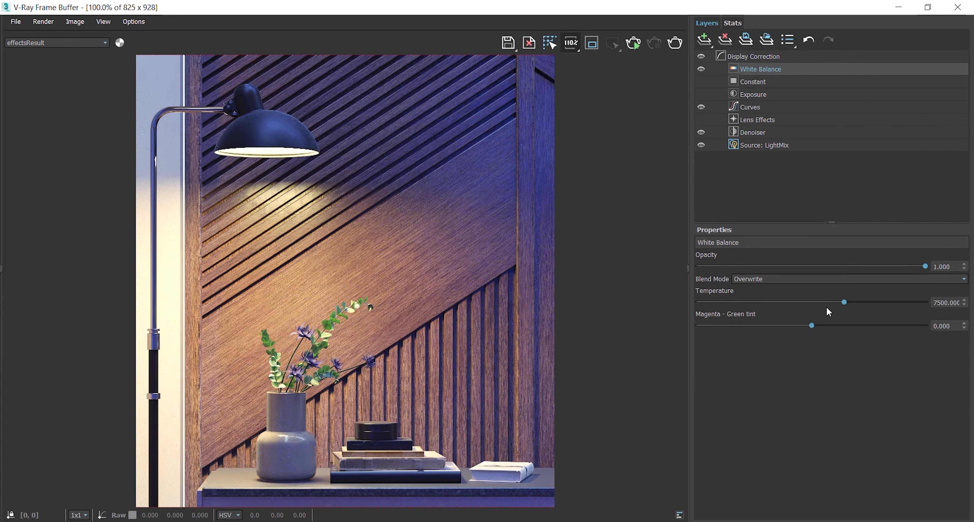
left_click_drag(844, 302, 864, 304)
type("7800")
key("Return")
scroll(390, 253, "down", 2)
scroll(389, 259, "up", 2)
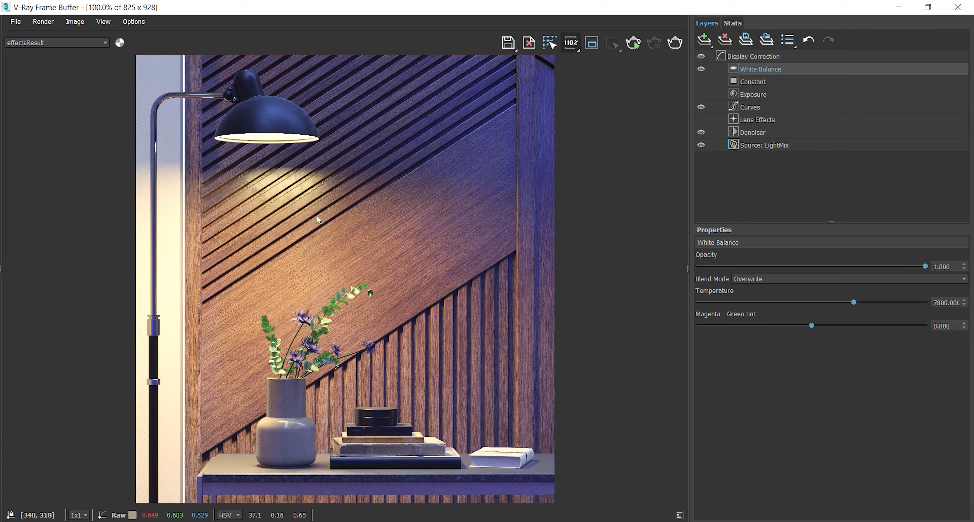
left_click(509, 45)
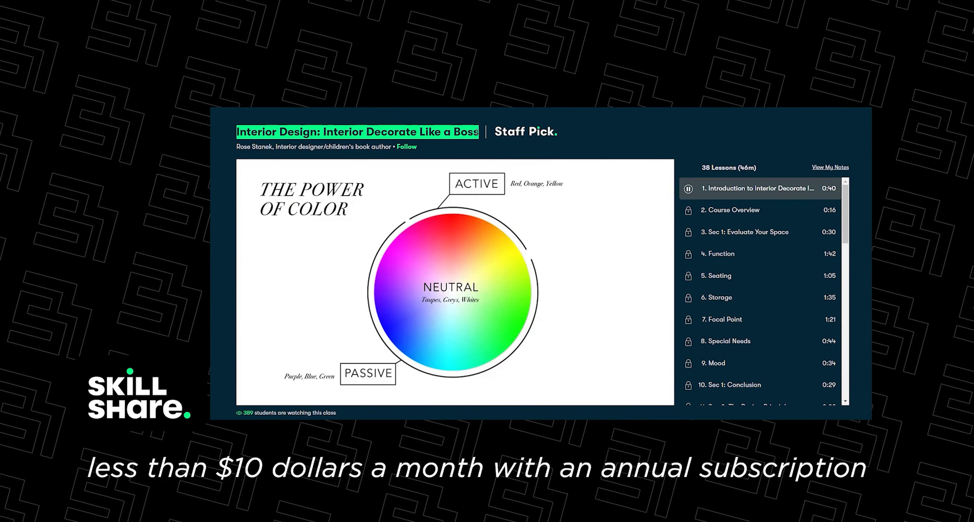
View the render in Photoshop, switch to File Explorer and select the 4.VRayLight010.jpg pass in the VFB\4 folder
mouse_move(281, 148)
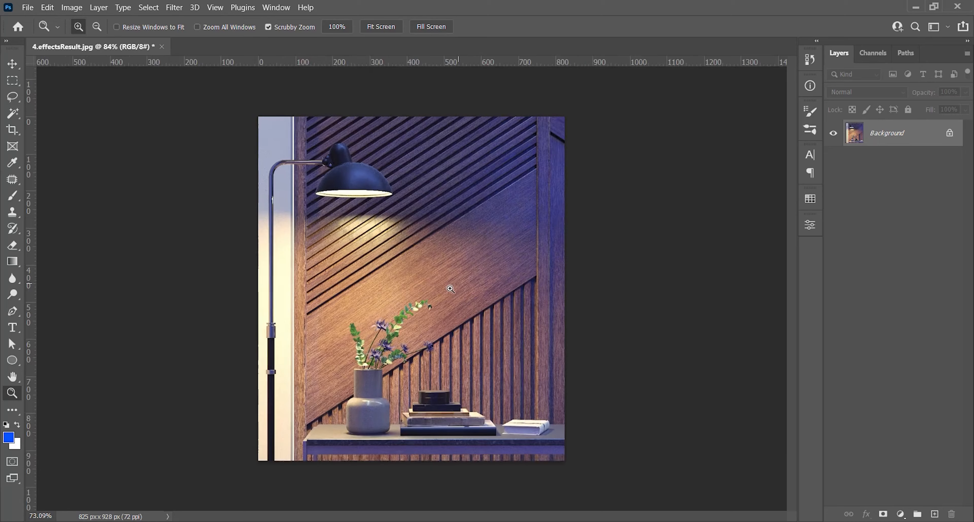
left_click_drag(448, 288, 453, 288)
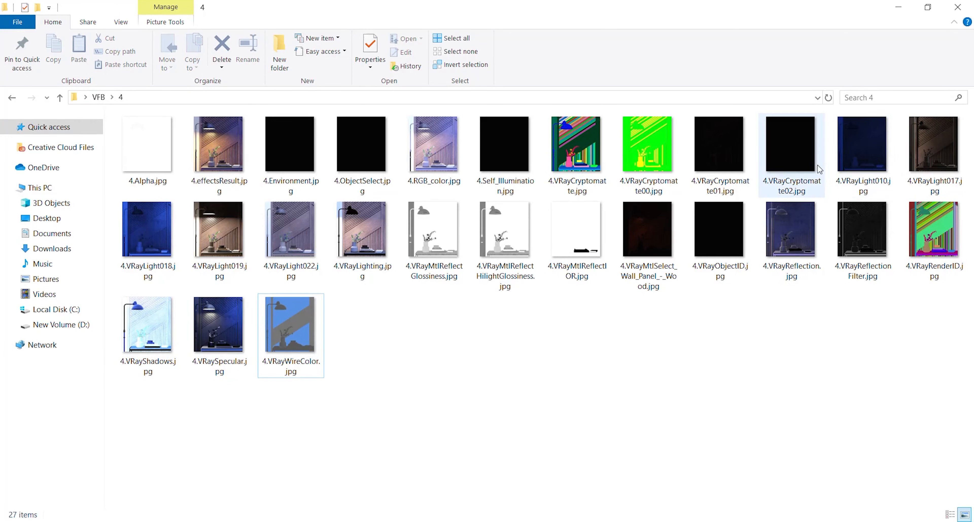
left_click(856, 155)
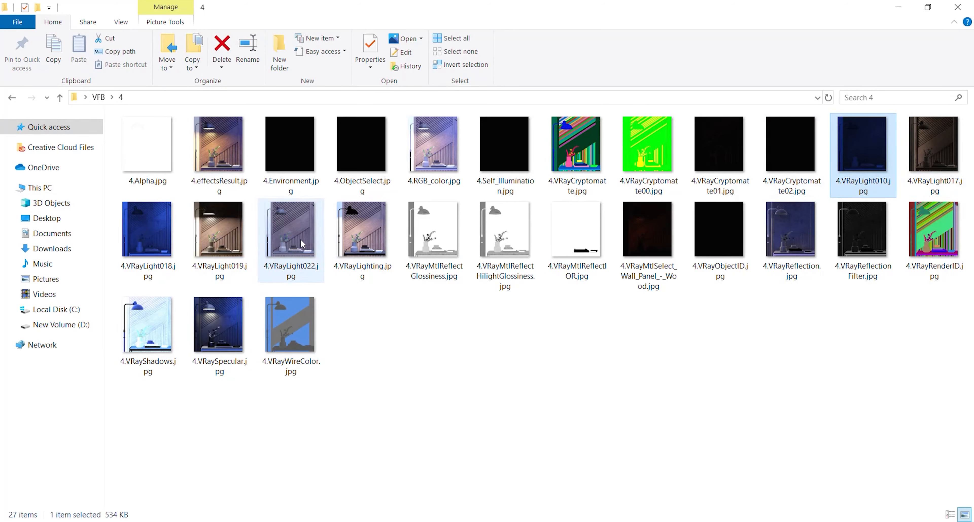
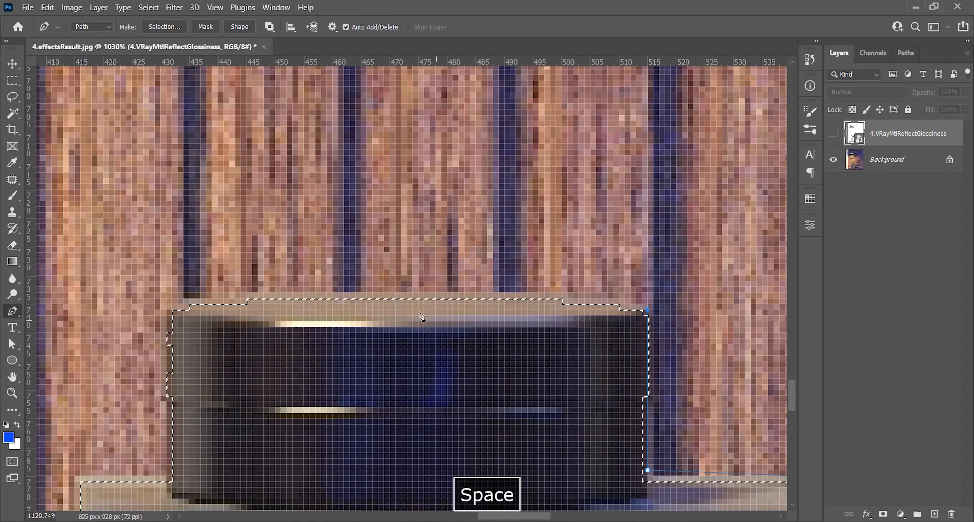
Continue the Pen path over the curved top of the round black box and down the stepped left side of the books
left_click(171, 309)
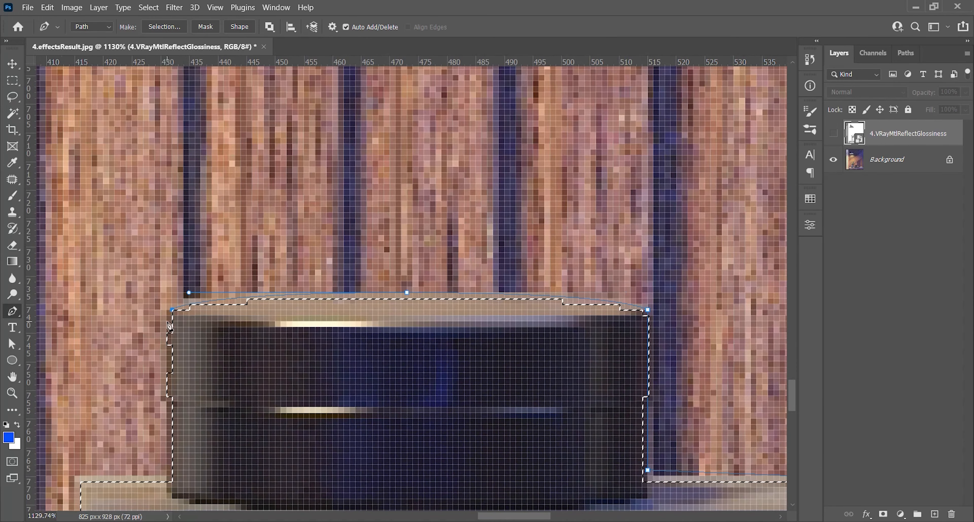
left_click(166, 316)
left_click_drag(188, 425, 335, 298)
left_click(313, 348, "shift")
left_click(226, 349)
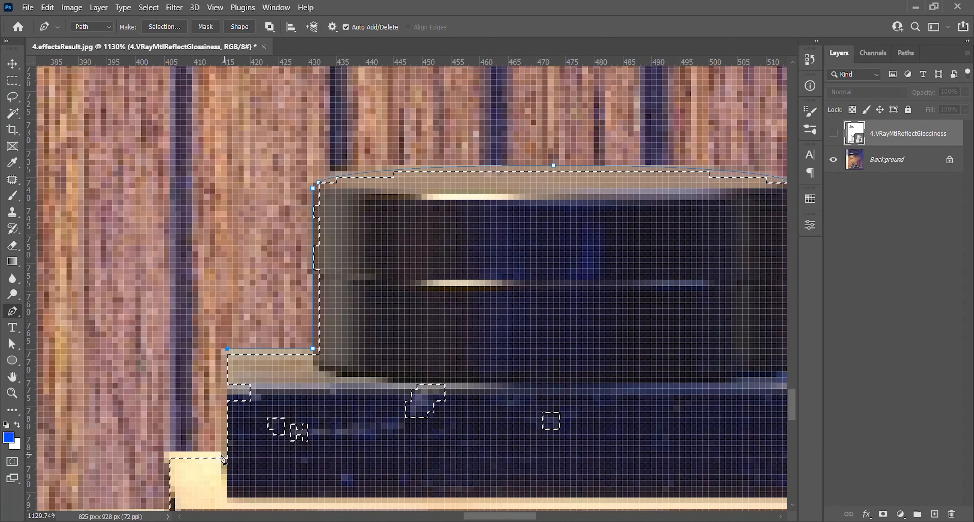
left_click(221, 452)
left_click(163, 463)
Extend the Pen path around the protruding left corner of the lower thick book down to the tabletop
left_click_drag(163, 464, 302, 202)
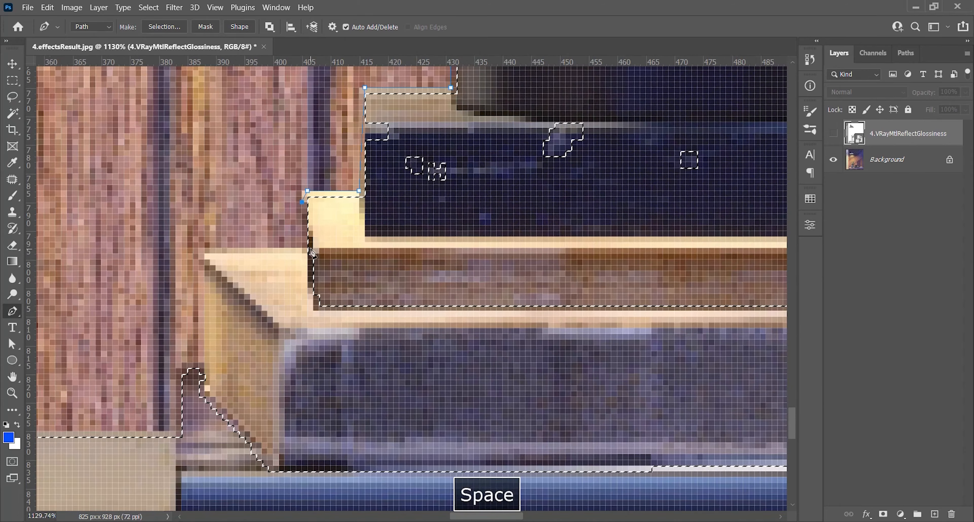
left_click(307, 248)
left_click(198, 253)
left_click(197, 374)
left_click(184, 374)
left_click(175, 433)
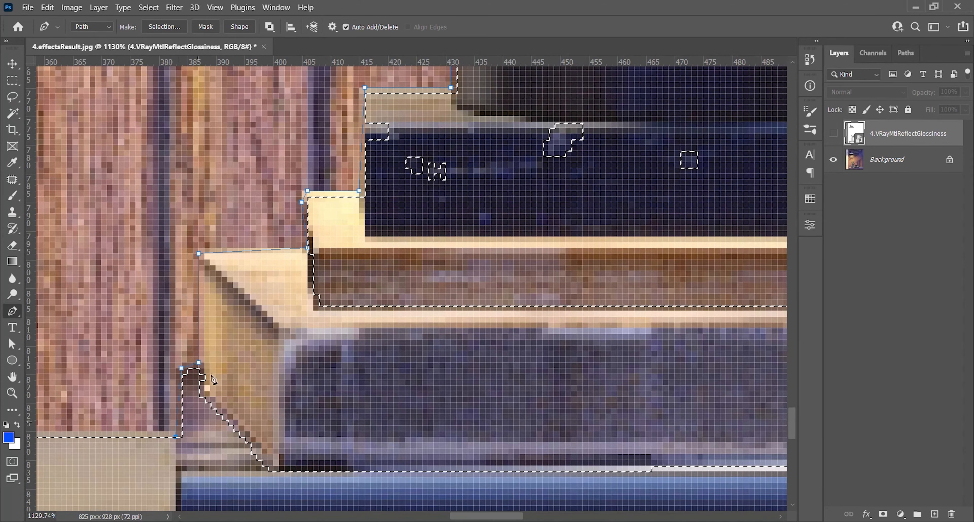
Close the Pen path around the book stack and the white book, and subtract it from the wall selection
scroll(214, 406, "down", 4, "alt")
left_click(214, 406)
scroll(181, 393, "down", 6, "alt")
left_click(177, 417)
left_click(516, 410)
left_click(511, 393)
scroll(511, 393, "up", 5, "alt")
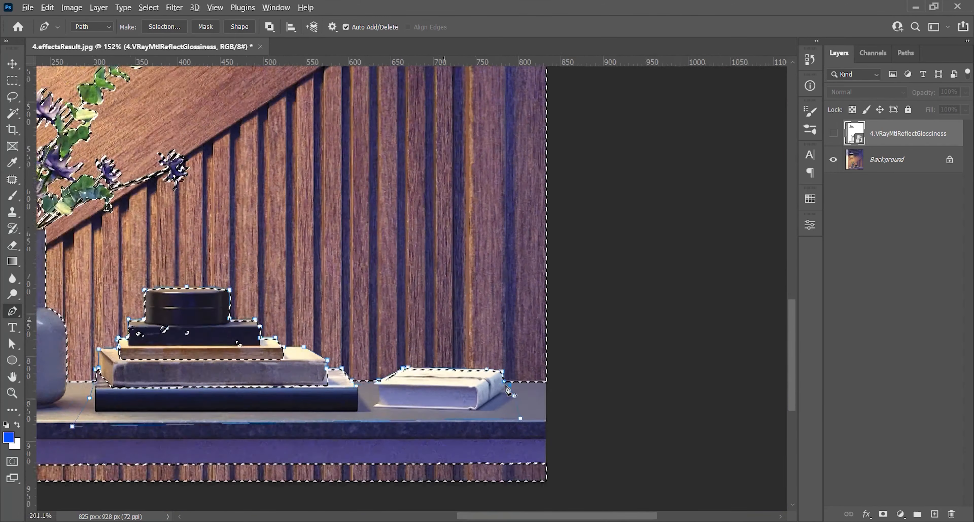
left_click(509, 385)
left_click(504, 382)
scroll(517, 332, "down", 5, "alt")
key("ctrl+alt+Return")
scroll(517, 333, "down", 6, "alt")
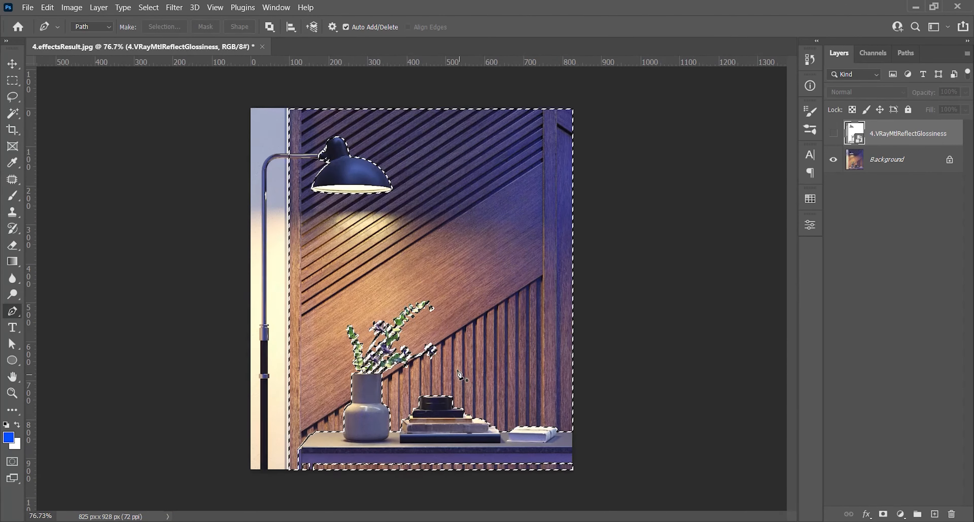
Subtract the lamp's horizontal metal arm from the wall selection with a rectangular marquee
scroll(227, 87, "up", 5, "alt")
scroll(289, 125, "up", 7, "alt")
key("m")
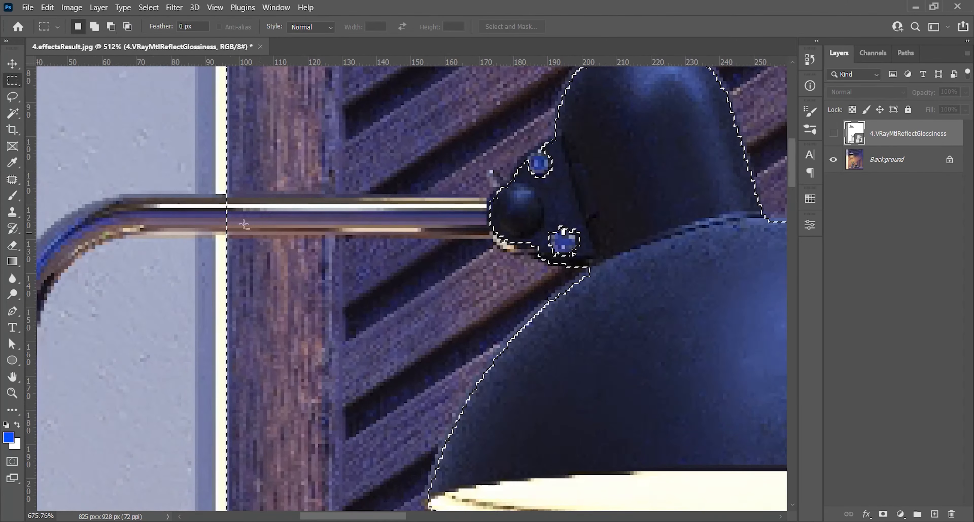
left_click_drag(213, 195, 514, 237, "alt")
scroll(514, 237, "down", 6, "alt")
Subtract the small stray areas around the lamp joint's bolts from the selection with the Lasso
scroll(397, 172, "up", 7, "alt")
key("l")
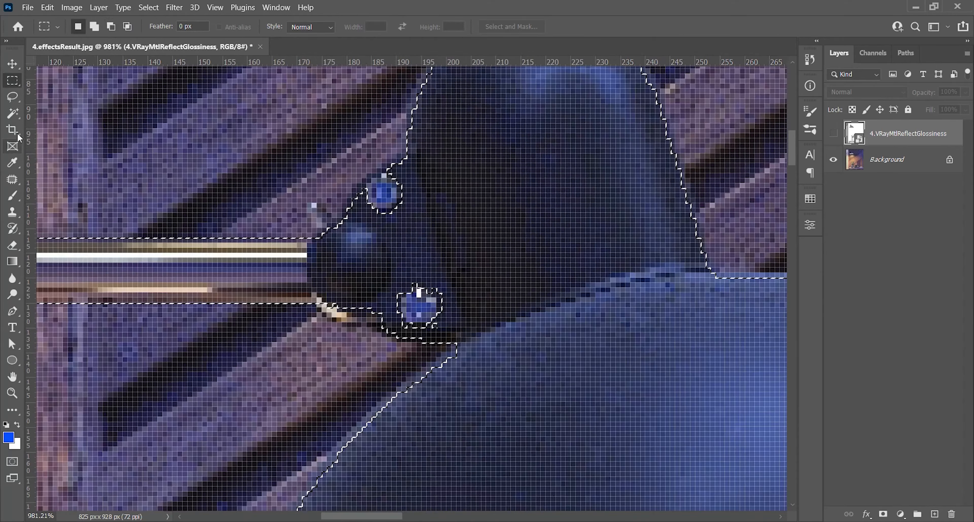
mouse_move(450, 279)
left_mouse_down("alt")
mouse_move(416, 282)
mouse_move(447, 281)
left_mouse_up("alt")
scroll(448, 282, "down", 2, "alt")
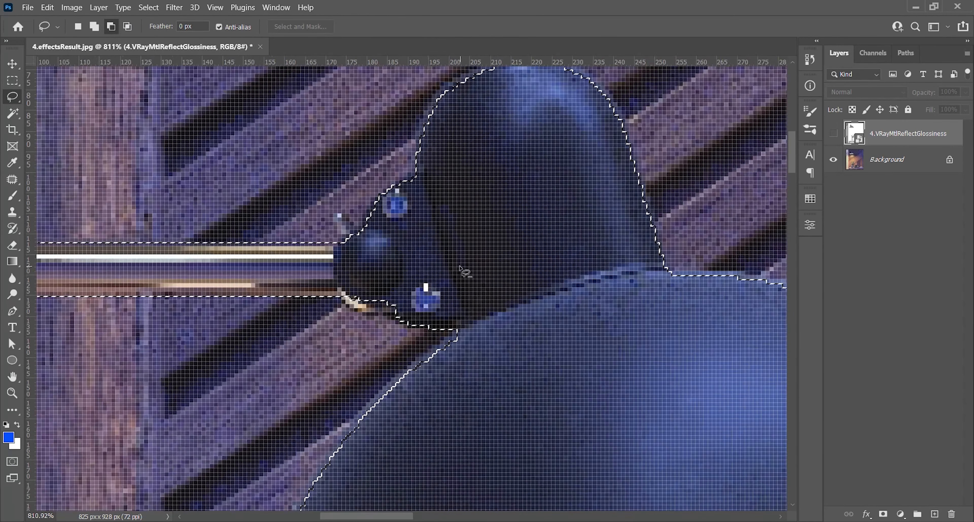
Trace the lampshade's left edge with a closed Pen path from rim tip to joint, and subtract it from the wall selection
scroll(453, 272, "down", 3)
left_click(12, 311)
left_click_drag(400, 407, 382, 337)
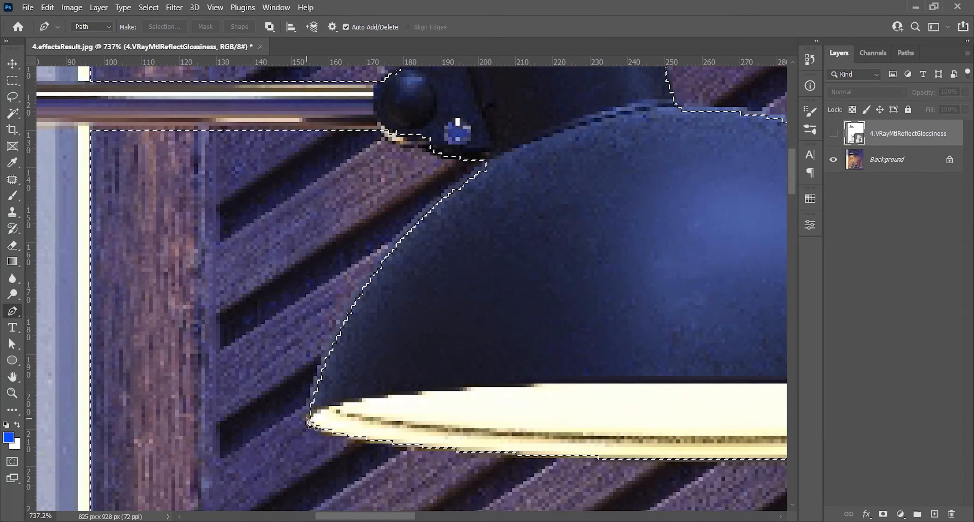
left_click(306, 417)
left_click_drag(489, 163, 532, 191)
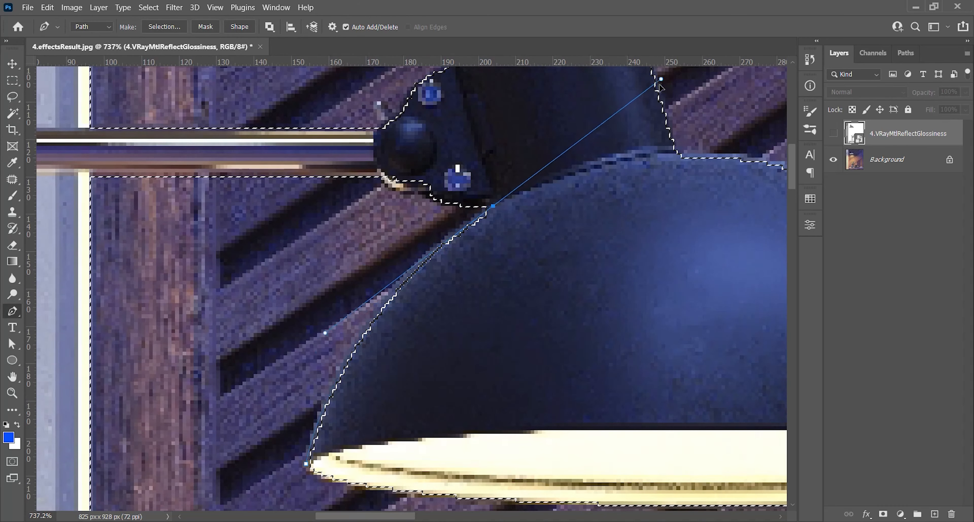
left_click_drag(416, 247, 325, 299, "alt")
left_click(504, 278)
left_click(380, 395)
left_click(306, 464)
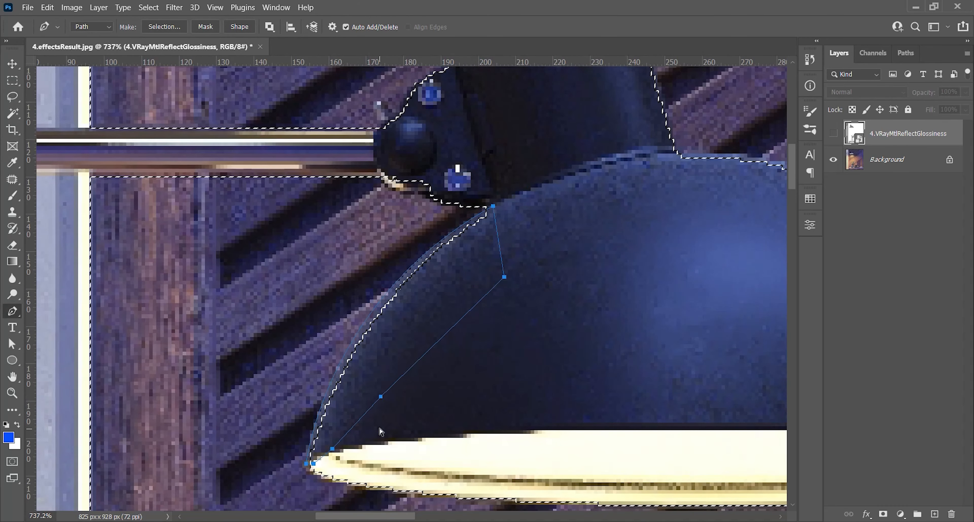
key("ctrl+shift+Return")
Trace a curved Pen path along the lampshade's right edge, from the neck down to the right tip of the rim
key("z")
left_click_drag(448, 322, 416, 322)
left_click_drag(614, 326, 375, 324)
key("p")
left_click(358, 208)
scroll(452, 226, "up", 4)
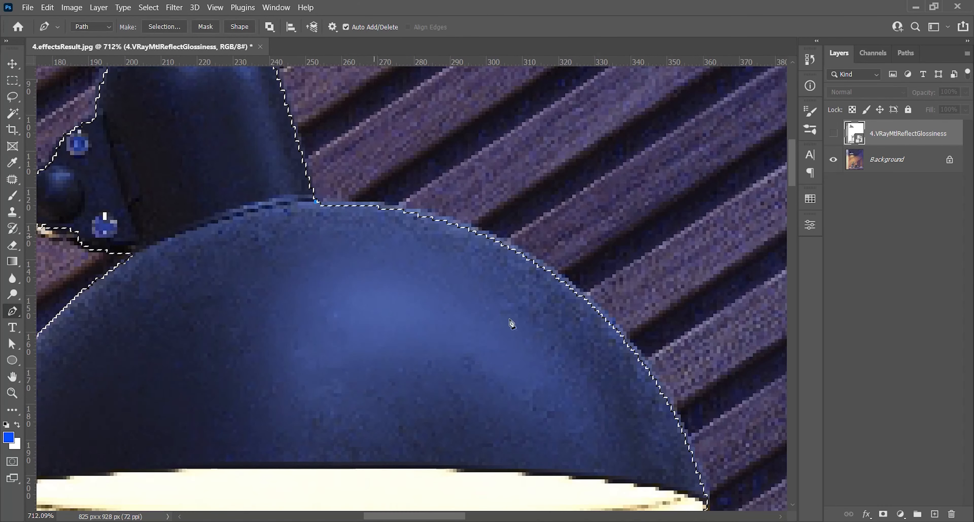
left_click_drag(606, 376, 527, 288)
scroll(521, 293, "down", 1)
left_click_drag(509, 212, 600, 291)
left_click(620, 405)
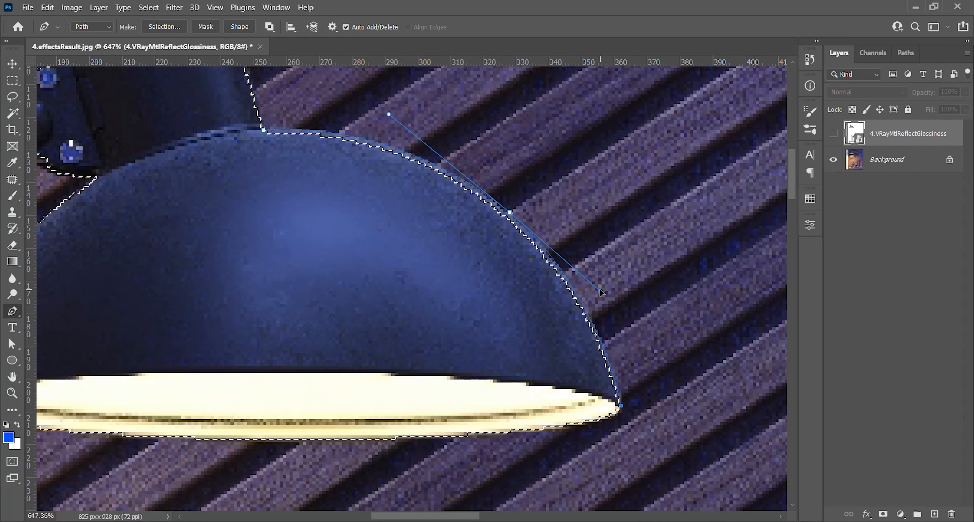
Close the Pen path through the inside of the lampshade and subtract it from the wall selection
left_click(608, 409)
left_click(240, 166)
left_click(263, 131)
scroll(263, 130, "down", 3)
Delete the 4.VRayMtlReflectGlossiness layer and add a Curves adjustment layer masked by the wall selection
key("z")
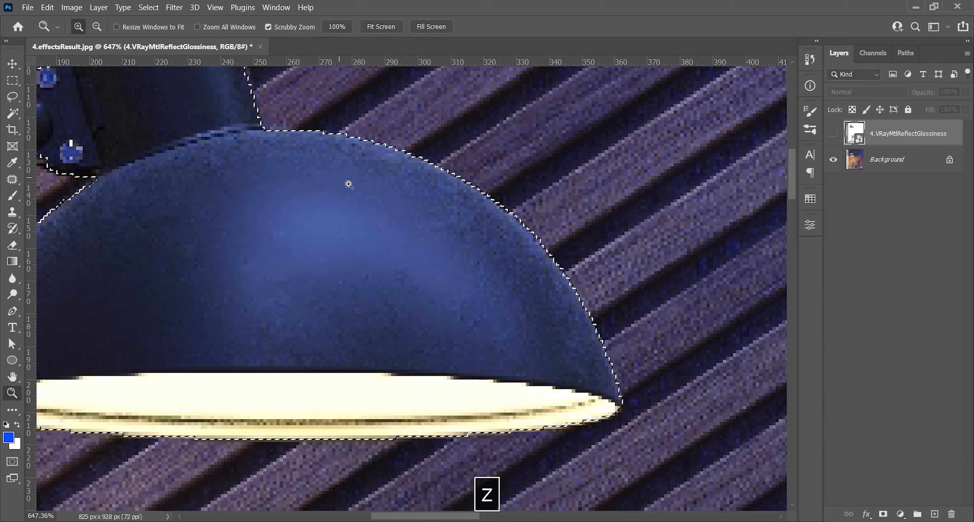
scroll(310, 202, "down", 4)
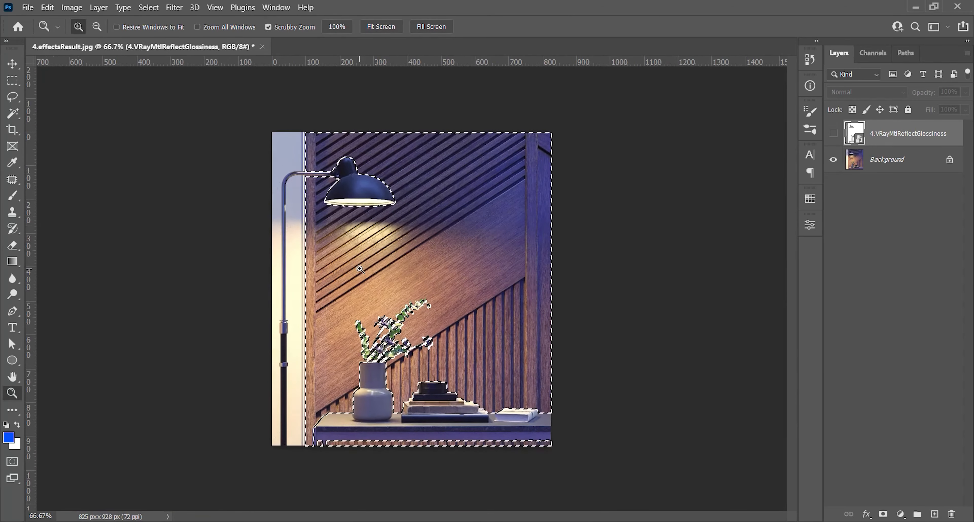
left_click_drag(876, 150, 951, 514)
left_click(901, 514)
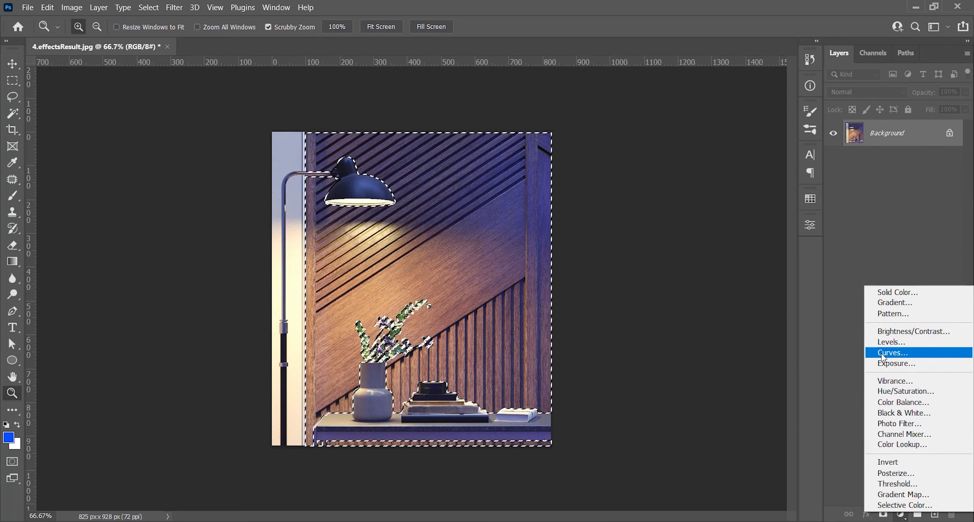
left_click(892, 353)
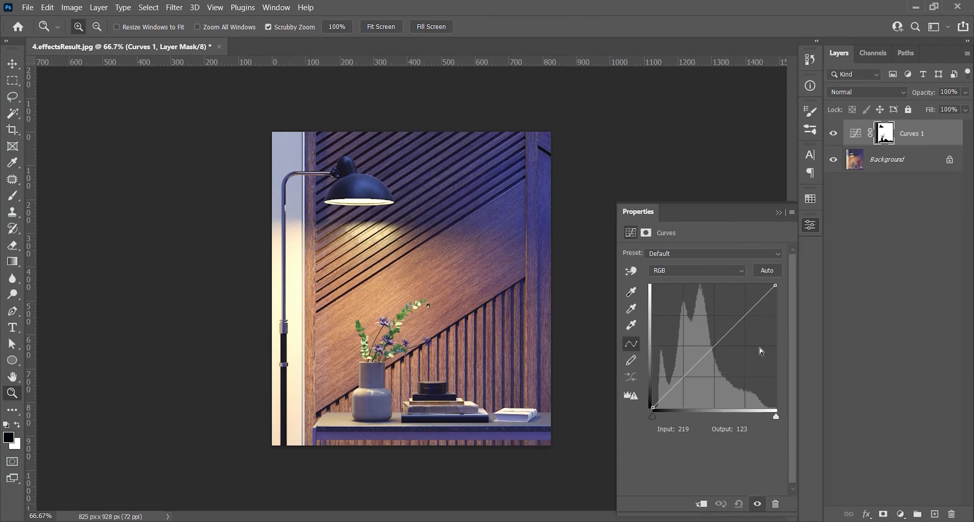
Add a highlight point at input 184, output 190 and a shadow point to the curve, and compare the wall before and after
left_click_drag(742, 317, 741, 317)
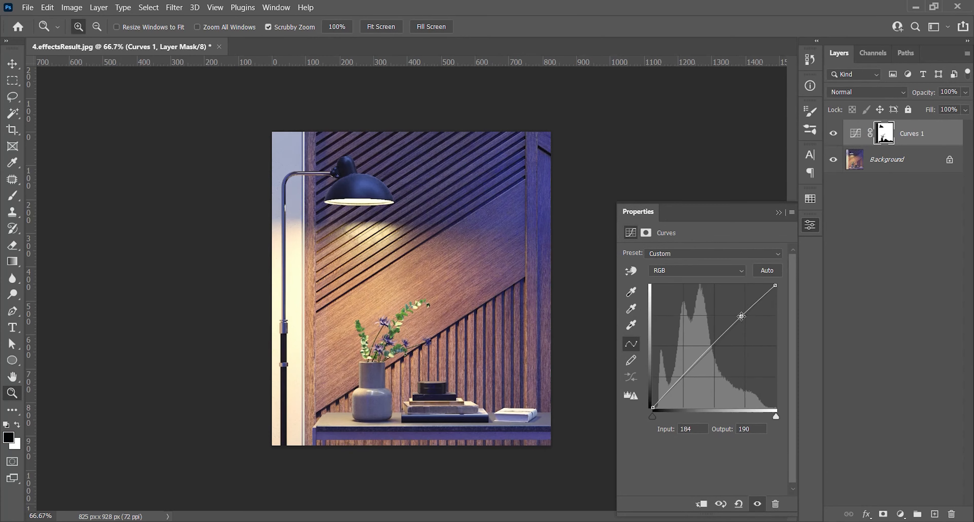
left_click(686, 375)
left_click(779, 213)
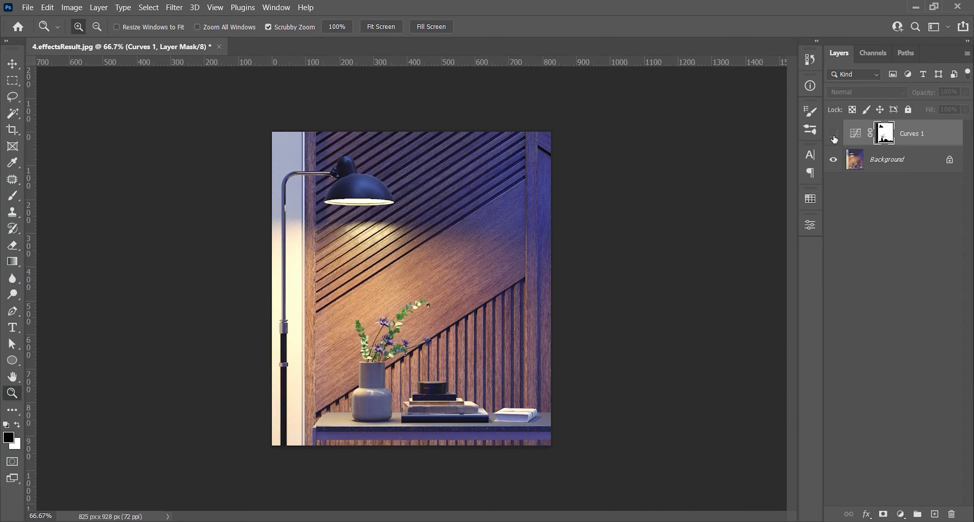
left_click(833, 136)
left_click(833, 135)
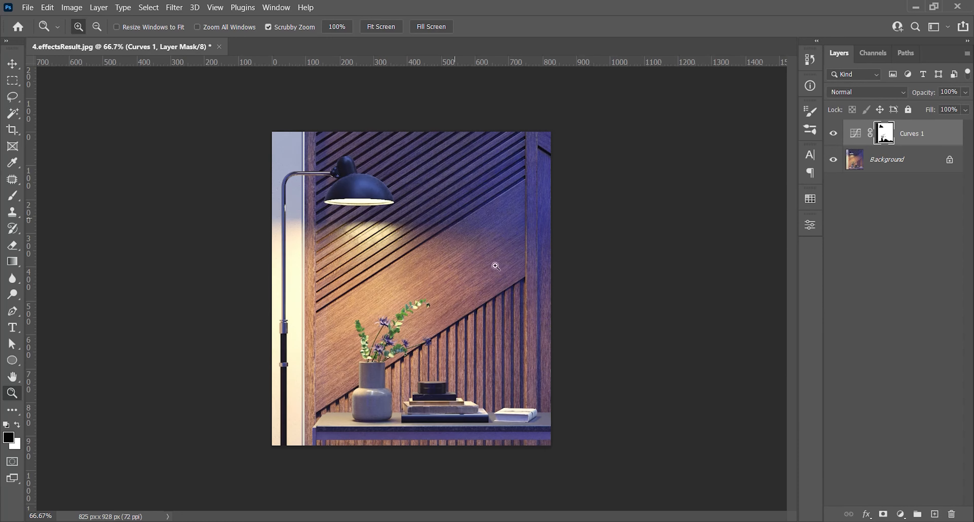
Add a Selective Color adjustment layer above Curves 1 and set Cyan to -10% for the Reds
left_click(899, 514)
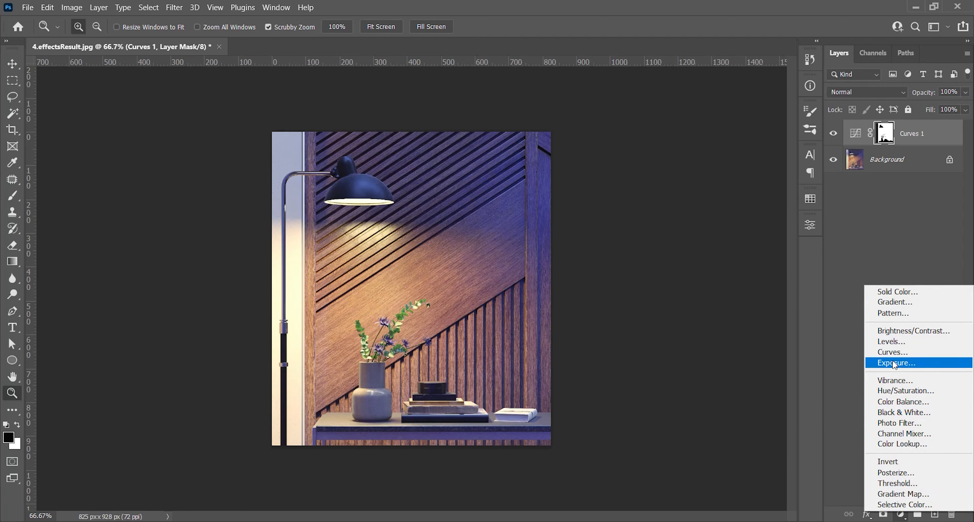
left_click(887, 505)
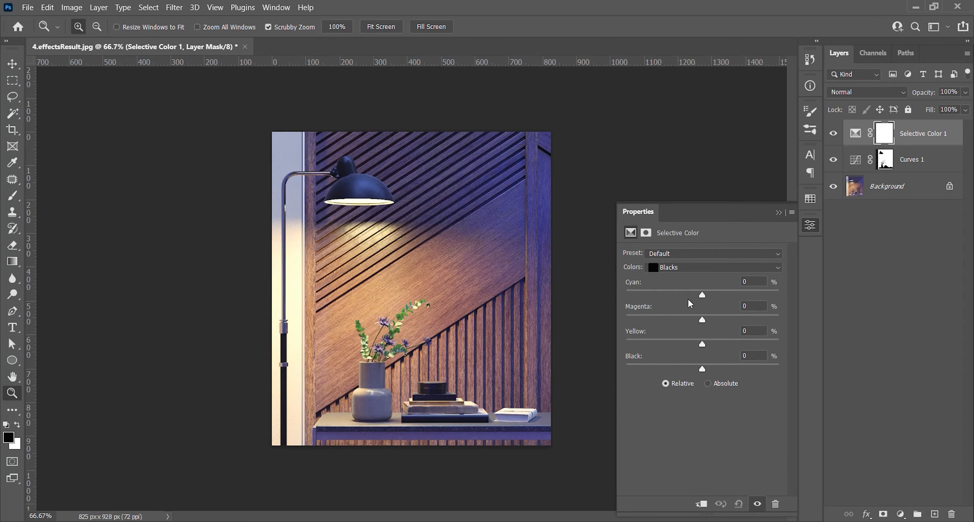
left_click(703, 266)
left_click(703, 275)
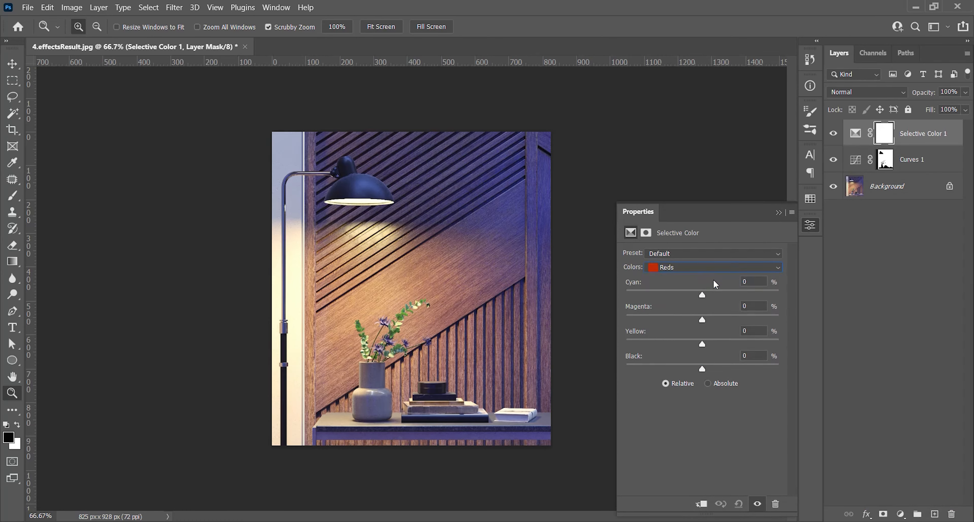
left_click_drag(702, 296, 674, 298)
scroll(747, 285, "up", 1)
type("-10")
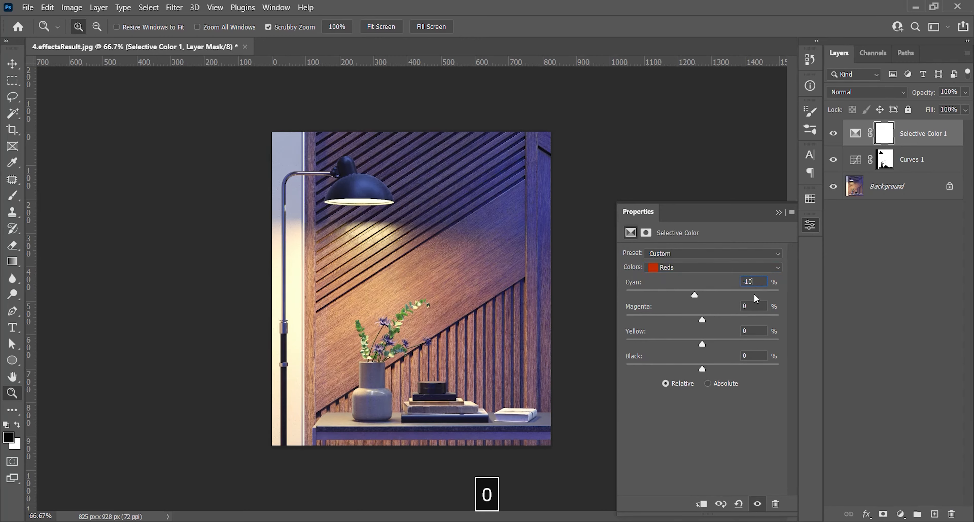
For the Reds, set Magenta to +5% and Black to +5%, and shift Yellow by 5%
left_click_drag(703, 321, 734, 333)
type("5")
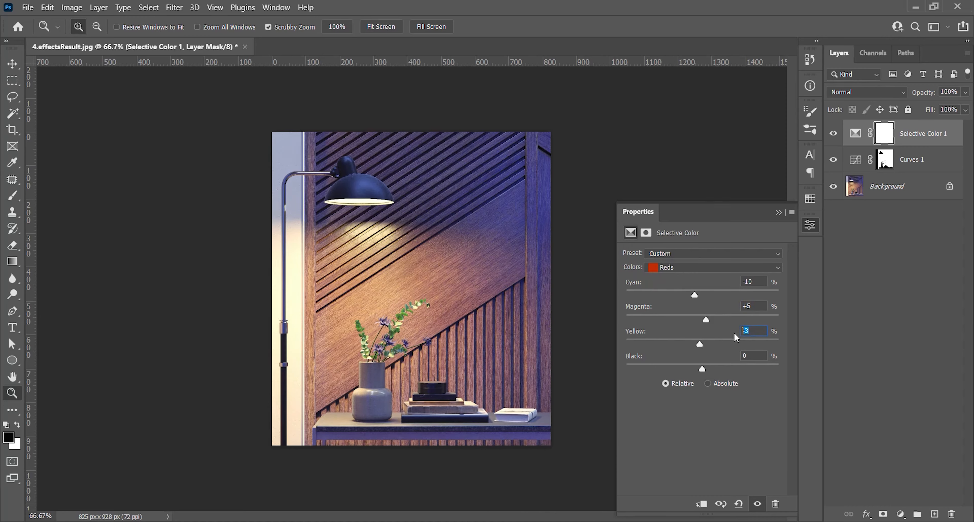
type("5")
left_click_drag(702, 369, 707, 369)
type("5")
Switch the Selective Color adjustment to the Yellows and set Cyan to +20% and Magenta to -5%
left_click(708, 268)
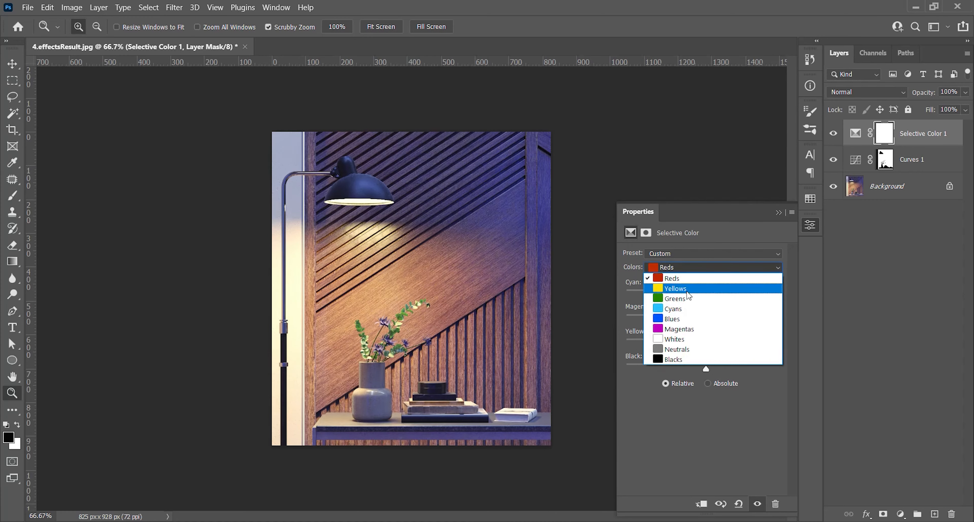
left_click(696, 281)
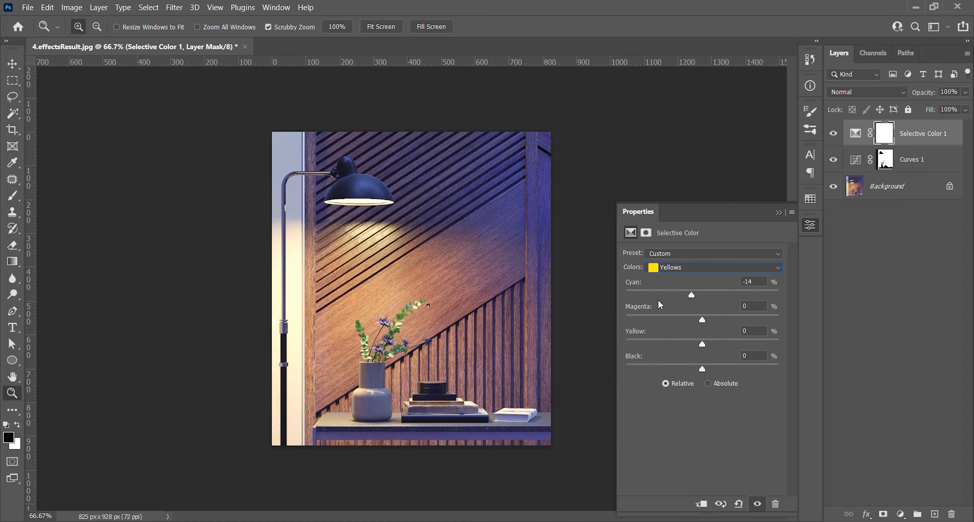
left_click_drag(755, 282, 712, 282)
type("20")
left_click_drag(702, 321, 670, 323)
left_click(755, 307)
type("-4")
key("BackSpace")
type("5")
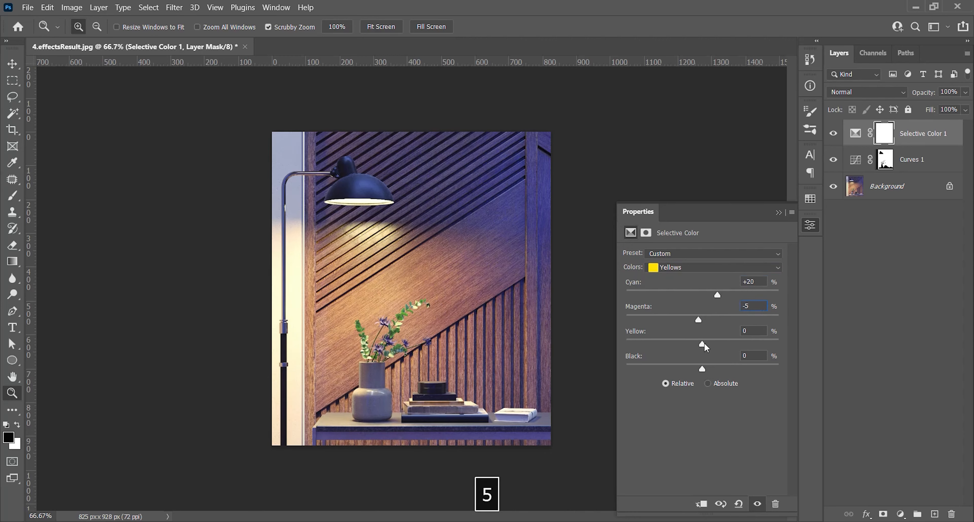
For the Yellows, set Yellow to +10% and raise Black slightly
left_click_drag(703, 344, 681, 343)
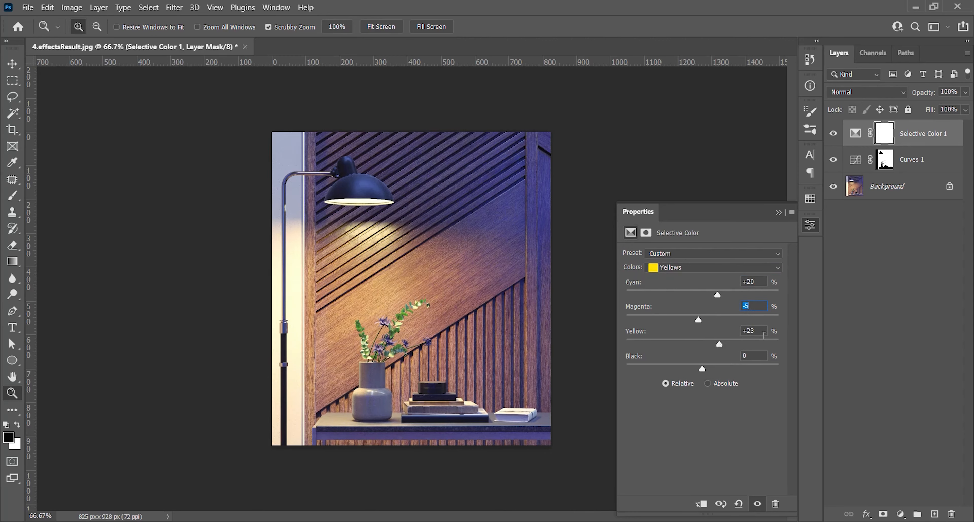
left_click(719, 343)
type("10")
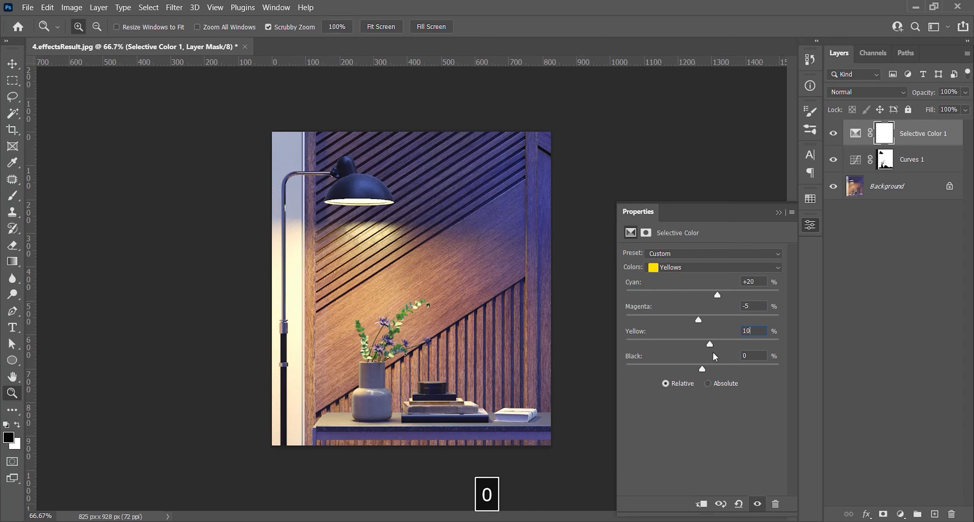
mouse_move(702, 369)
left_mouse_down()
mouse_move(715, 366)
mouse_move(708, 369)
left_mouse_up()
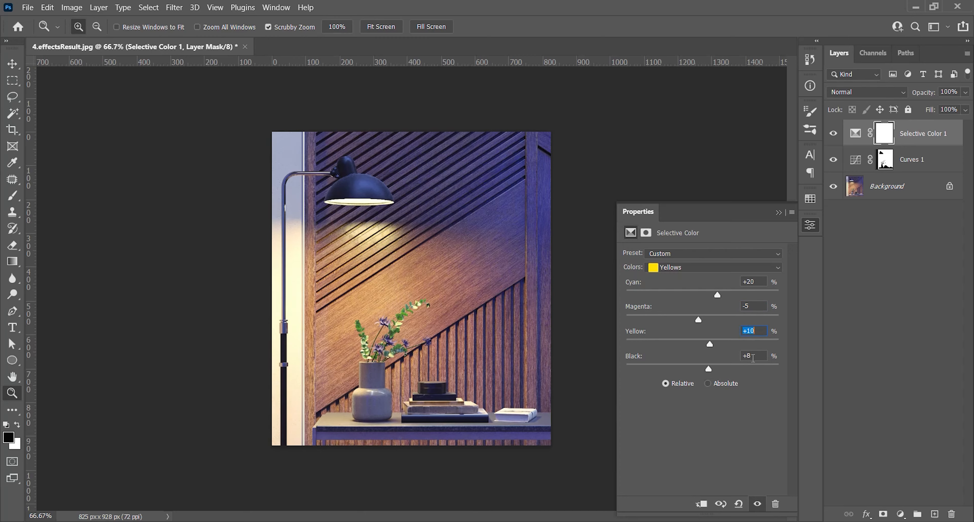
Switch the Selective Color adjustment to the Greens and set Cyan to -60% while checking the vase's leaves
left_click(688, 268)
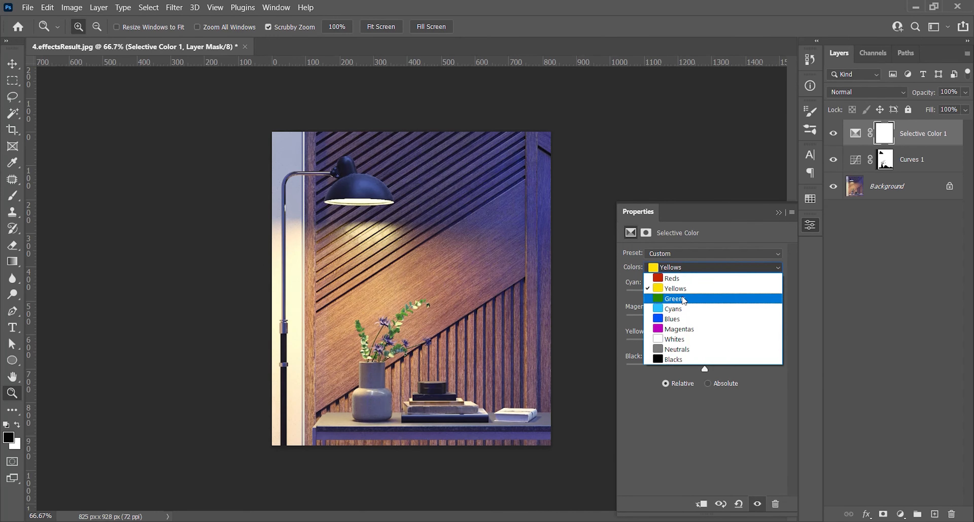
left_click(675, 295)
left_click_drag(339, 352, 451, 354)
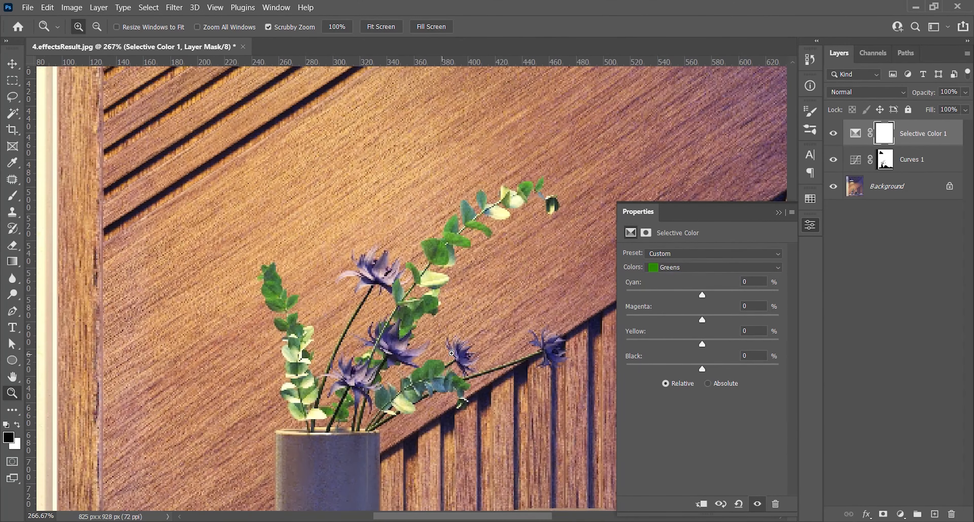
left_click_drag(688, 299, 655, 295)
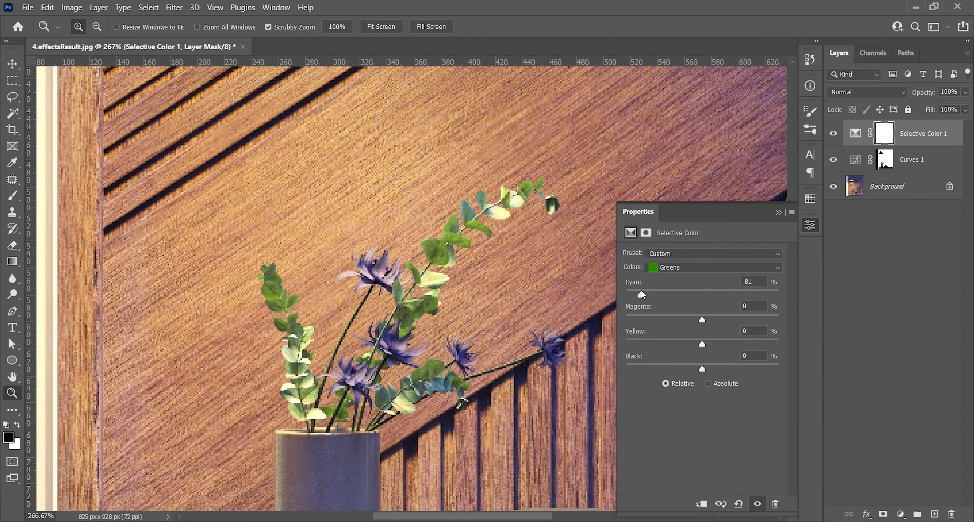
key("BackSpace")
type("0")
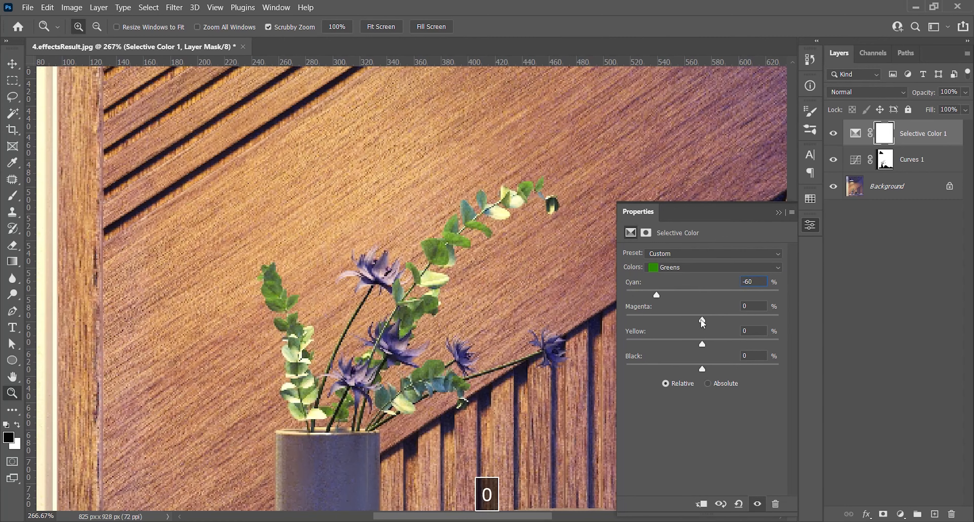
For the Greens, set Magenta to +25%, Yellow to +20% and Black to +10%
left_click_drag(702, 319, 722, 342)
type("25")
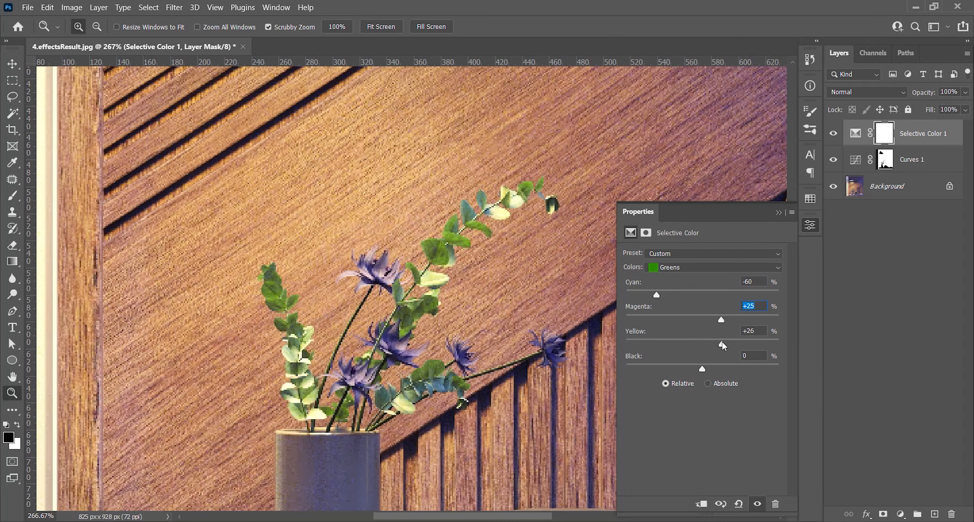
key("Tab")
type("2")
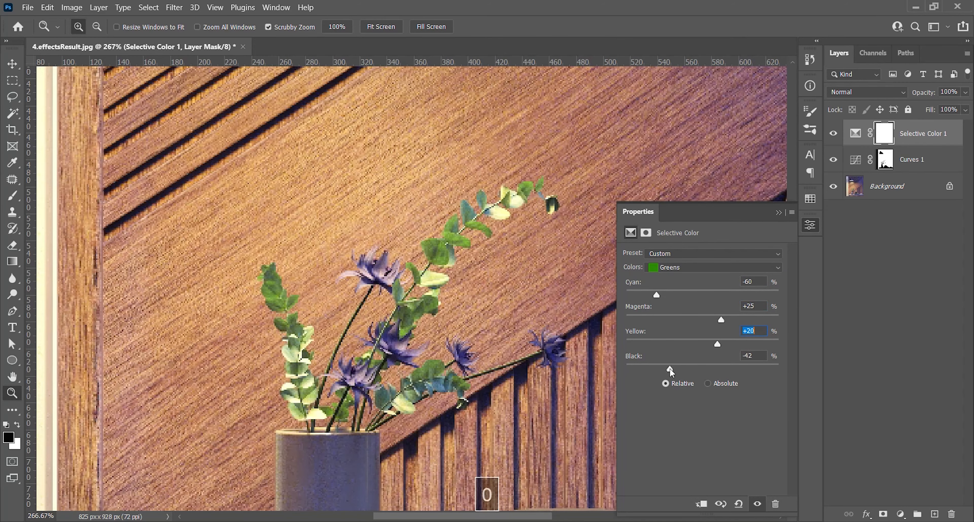
key("Tab")
type("10")
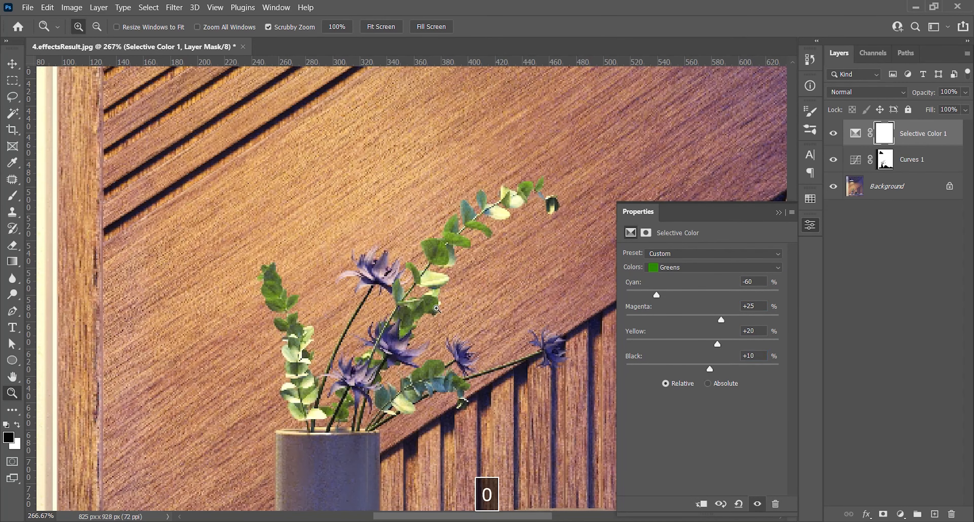
Switch the Selective Color adjustment to the Blues and set Cyan to -5%
key("ctrl+0")
key("ctrl+1")
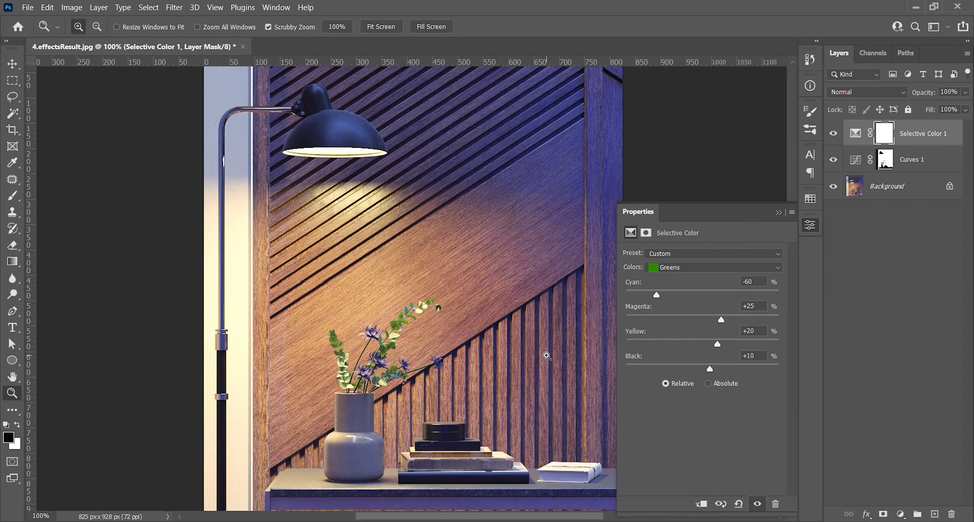
left_click(696, 267)
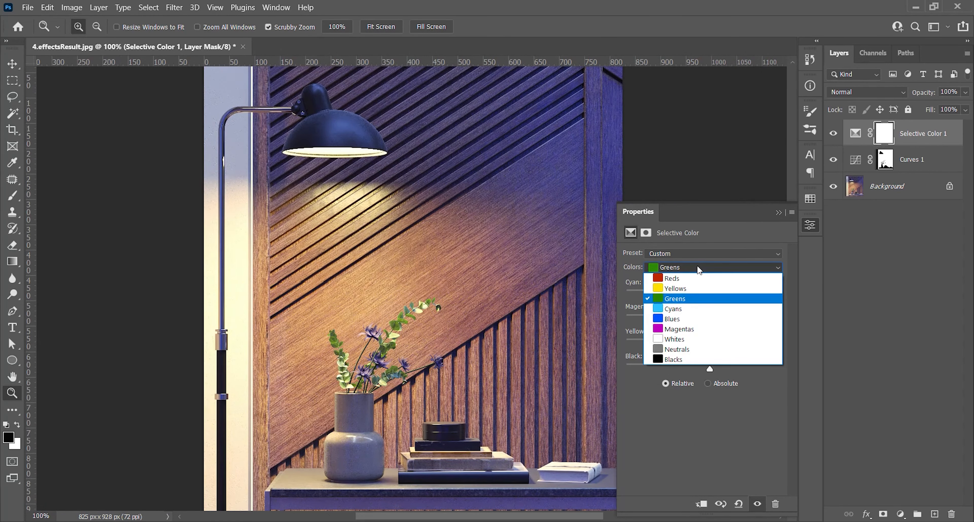
left_click(698, 321)
left_click_drag(487, 286, 476, 235)
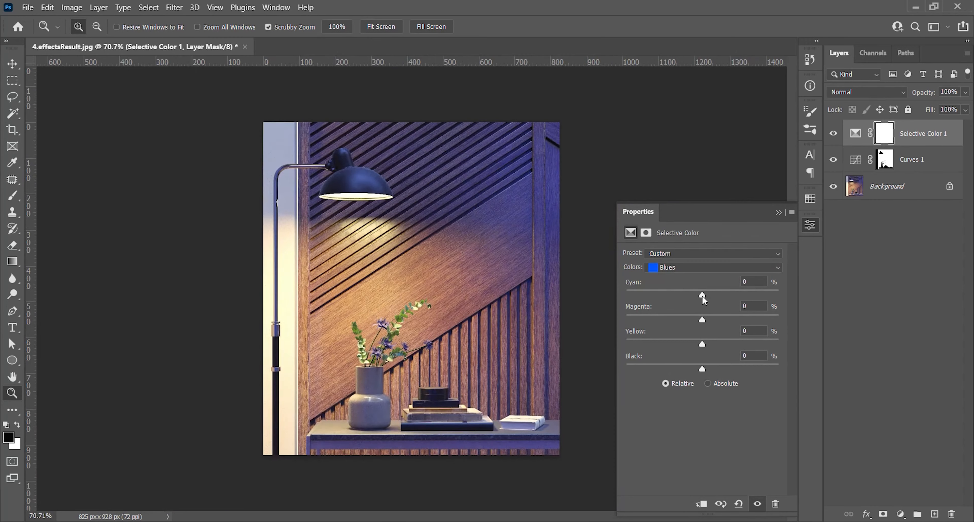
mouse_move(702, 296)
left_mouse_down()
mouse_move(688, 296)
mouse_move(699, 298)
left_mouse_up()
type("5")
For the Blues, set Magenta to 0% and Yellow to +10%, checking the blue-lit wall panels
left_click_drag(700, 320, 715, 344)
type("0")
left_click_drag(522, 172, 569, 171)
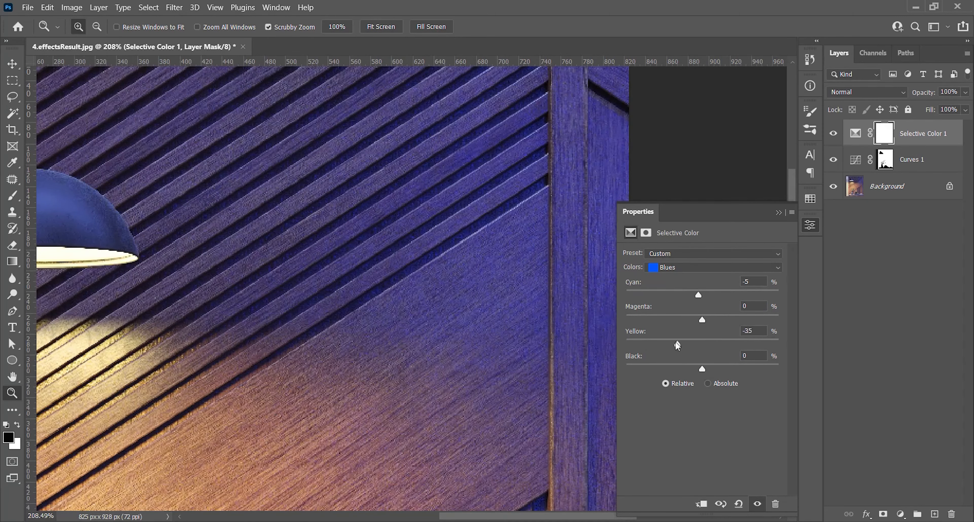
left_click_drag(676, 345, 716, 346)
left_click(735, 331)
type("10")
key("ctrl+0")
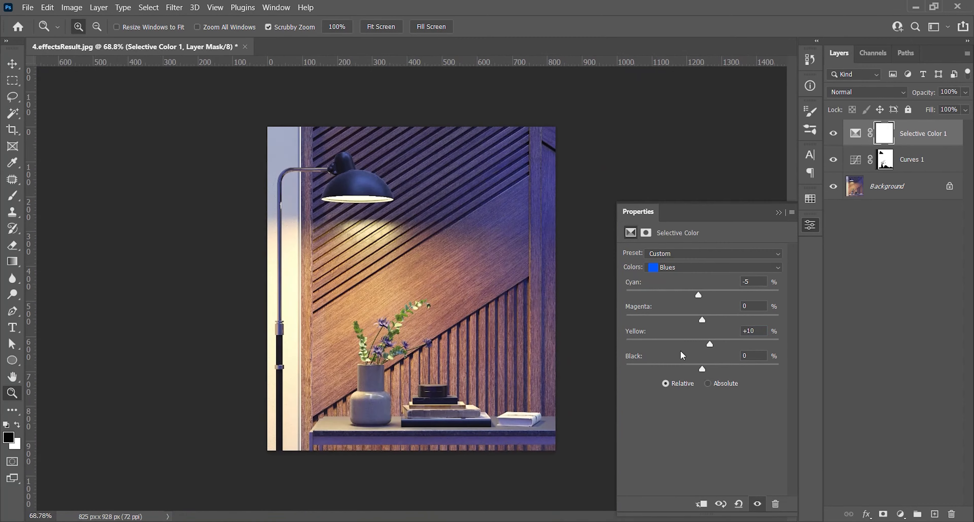
For the Blues, set Black to +3% and collapse the adjustment's properties
mouse_move(702, 369)
left_mouse_down()
mouse_move(683, 366)
mouse_move(698, 368)
left_mouse_up()
type("3")
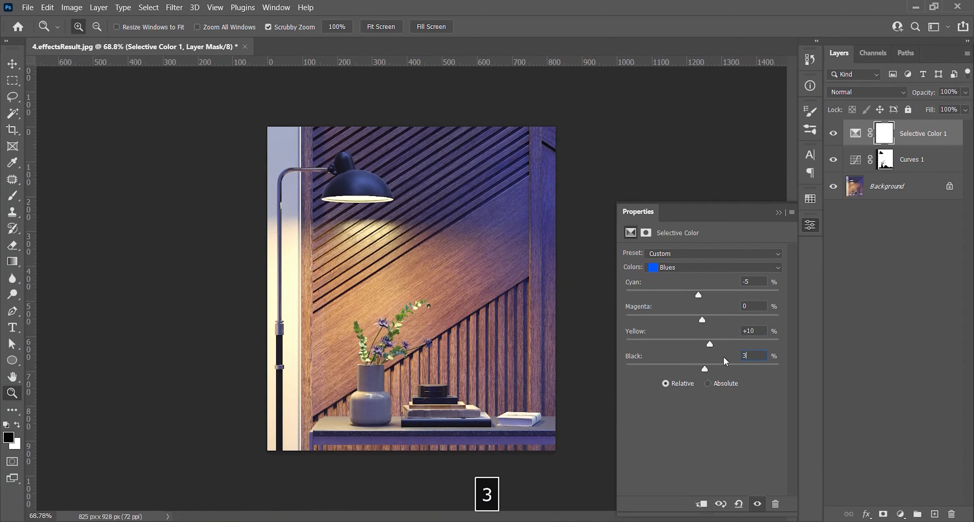
left_click(778, 213)
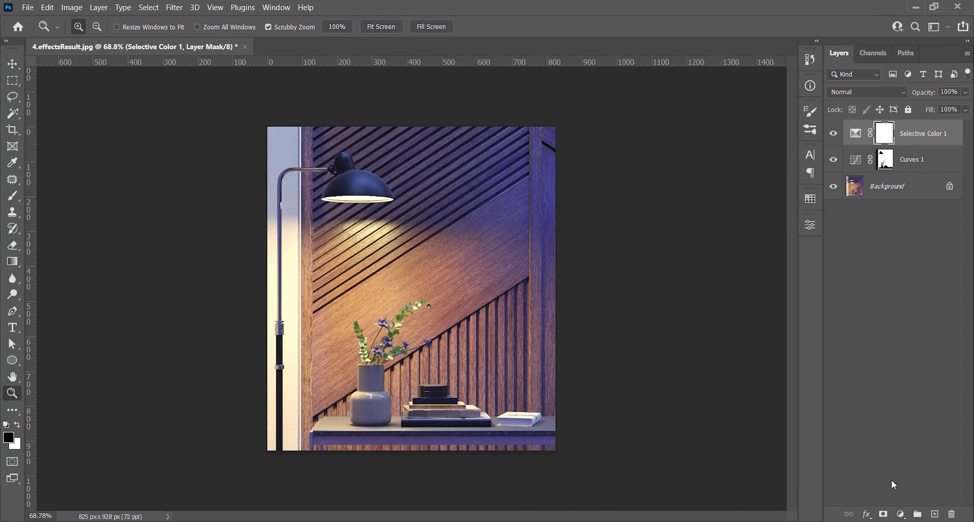
Add a second Selective Color adjustment layer and set Cyan to -10% for the Blacks
left_click(900, 514)
left_click(904, 505)
left_click(694, 268)
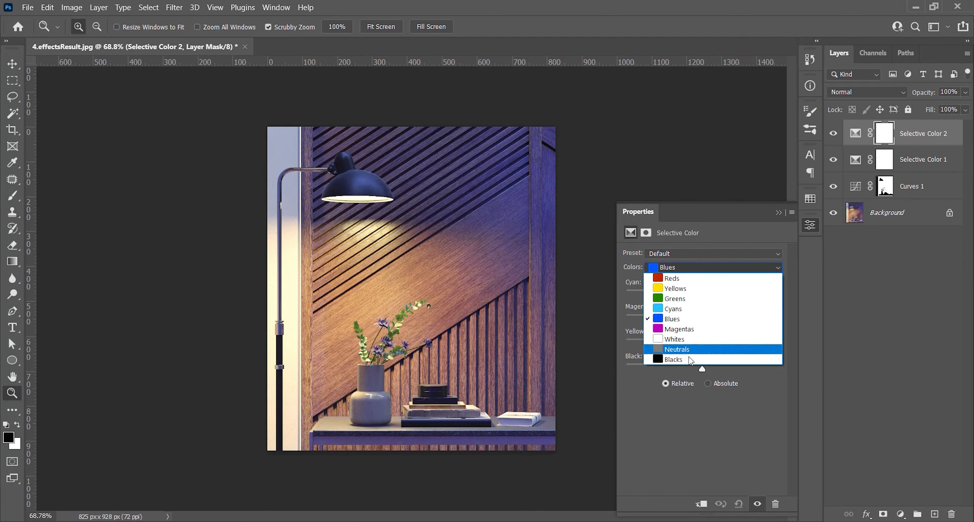
left_click(687, 363)
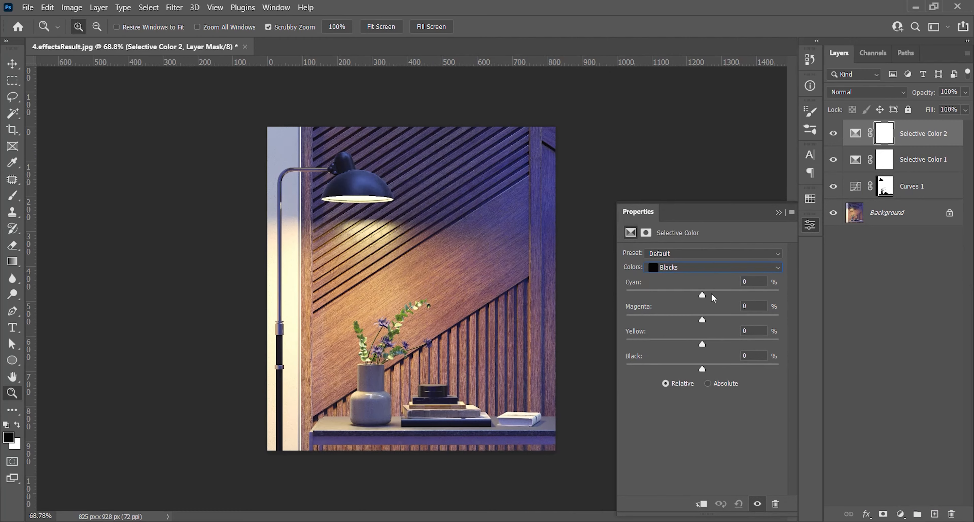
left_click_drag(702, 297, 781, 283)
type("-10")
For the Blacks, set Magenta to +10%, Yellow to +8% and Black to +5%
left_click_drag(702, 321, 708, 321)
left_click(739, 308)
type("10")
mouse_move(702, 345)
left_mouse_down()
mouse_move(682, 348)
mouse_move(698, 348)
left_mouse_up()
left_click(740, 331)
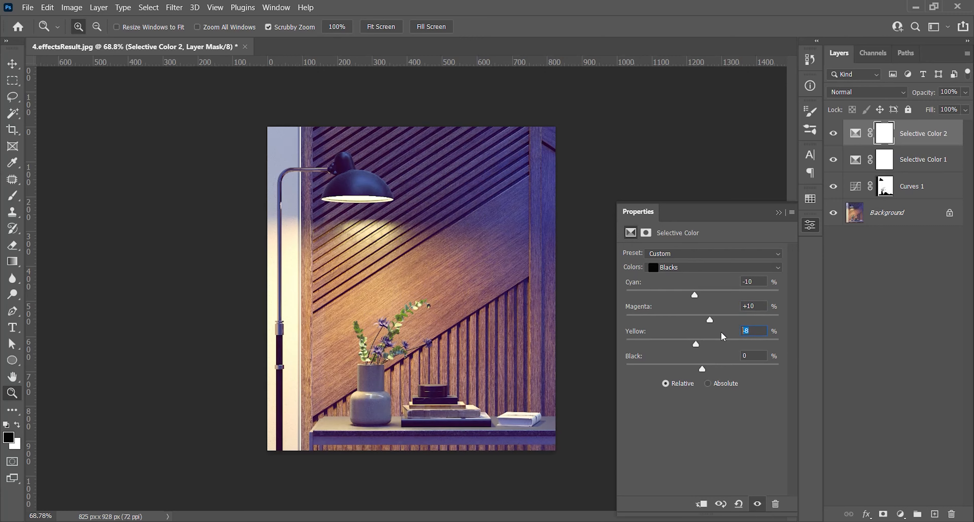
type("8")
left_click_drag(702, 369, 707, 369)
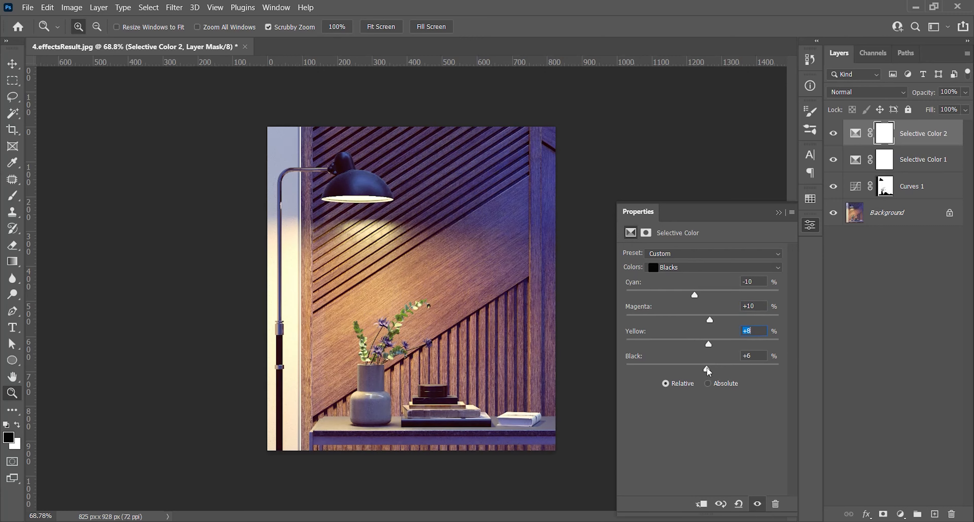
left_click(748, 357)
type("5")
key("Return")
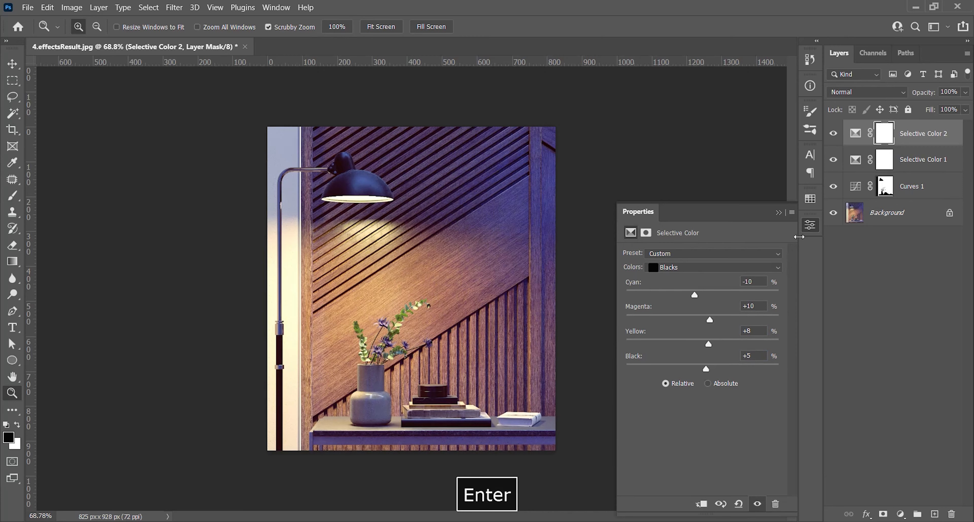
left_click(777, 212)
Compare the image with and without the second Selective Color adjustment by toggling its visibility
left_click(834, 134)
left_click(833, 133)
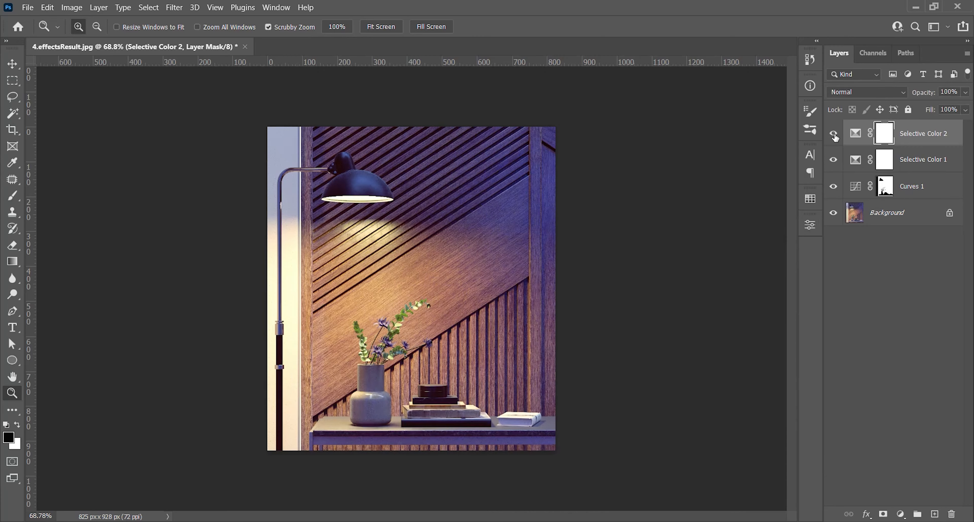
left_click(833, 134)
left_click(833, 134)
left_click(833, 134)
left_click(833, 134)
left_click(833, 134)
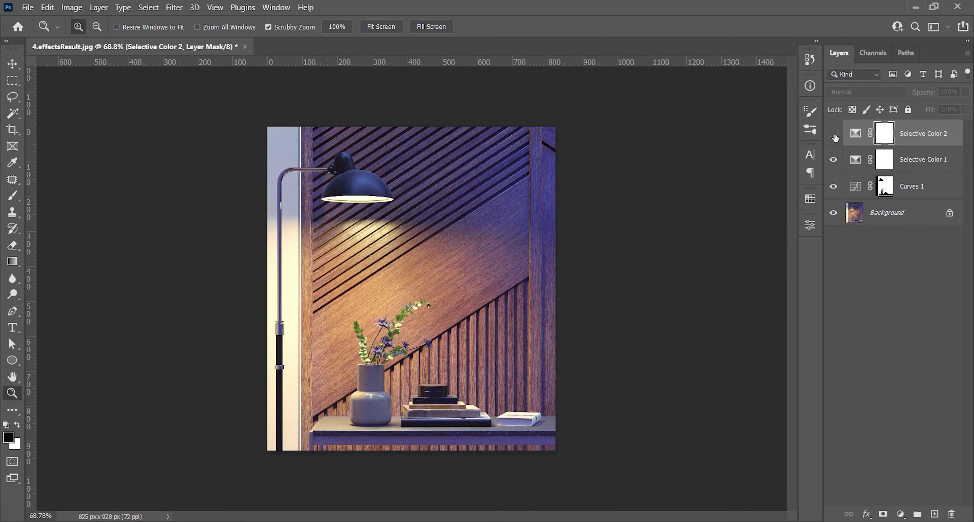
left_click(834, 134)
mouse_move(397, 156)
left_mouse_down()
mouse_move(429, 157)
mouse_move(402, 156)
left_mouse_up()
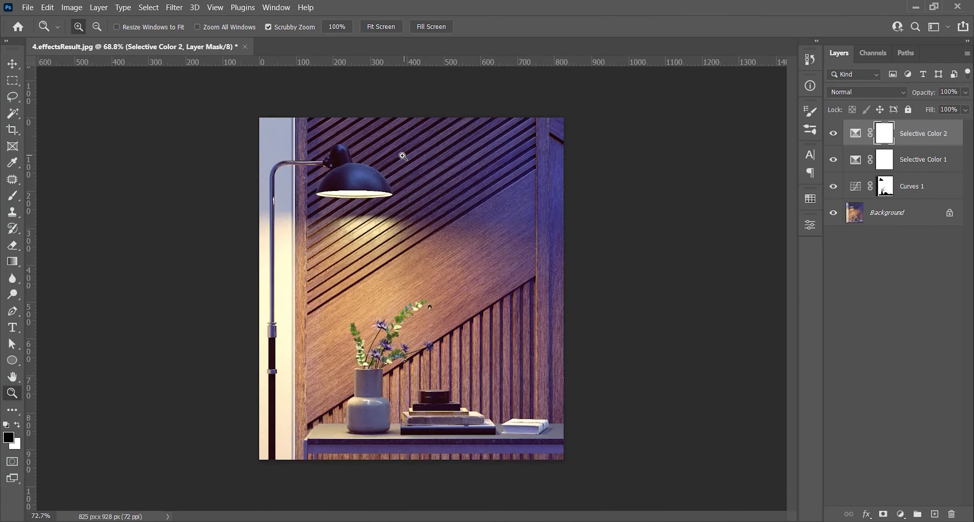
left_click(833, 133)
left_click(833, 134)
left_click_drag(468, 310, 447, 320)
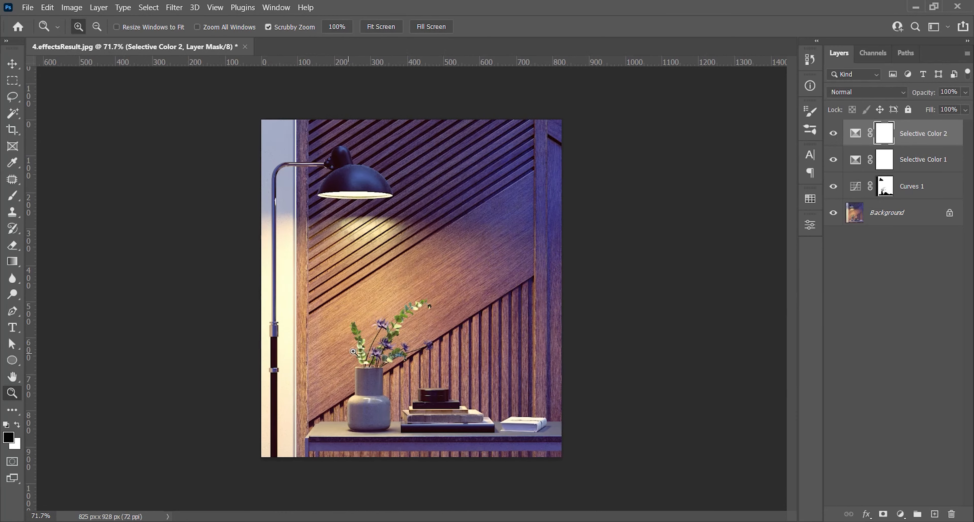
On a new layer above the Background, draw an ellipse of 206 x 20 px over the lamp shade's glowing opening
left_click(882, 218)
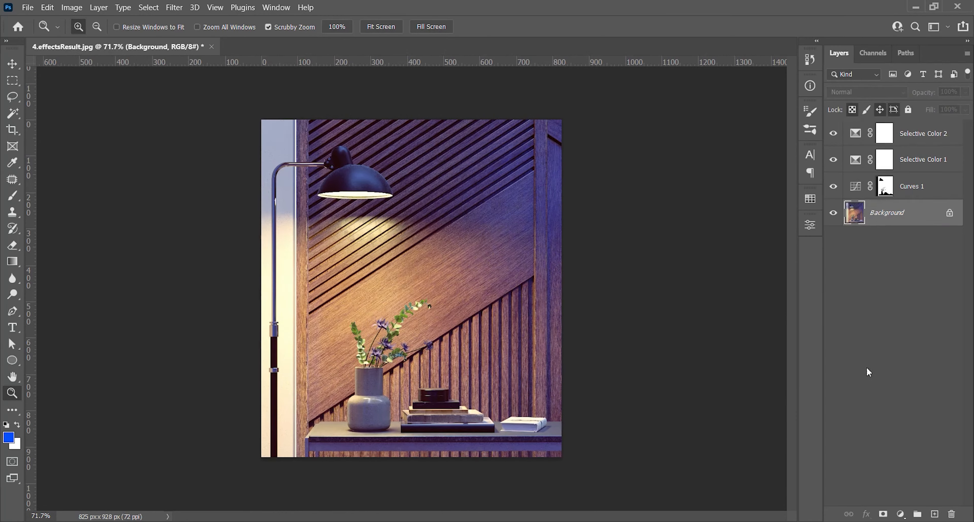
left_click(934, 514)
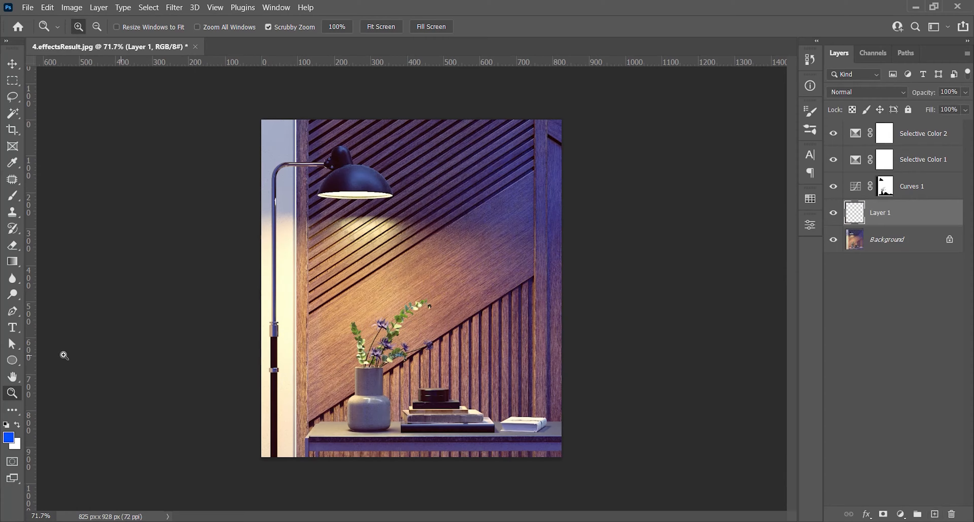
left_click(12, 360)
scroll(291, 202, "up", 10, "alt")
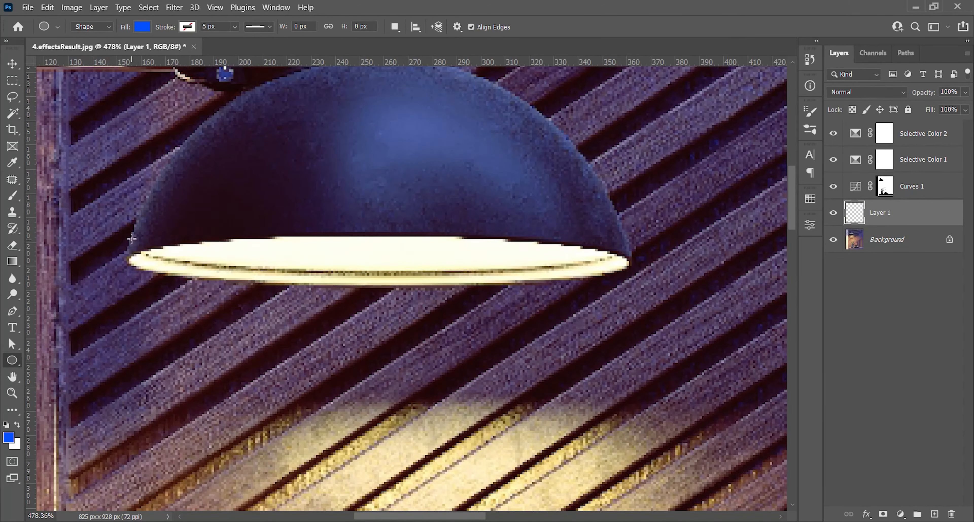
left_click_drag(131, 238, 628, 286)
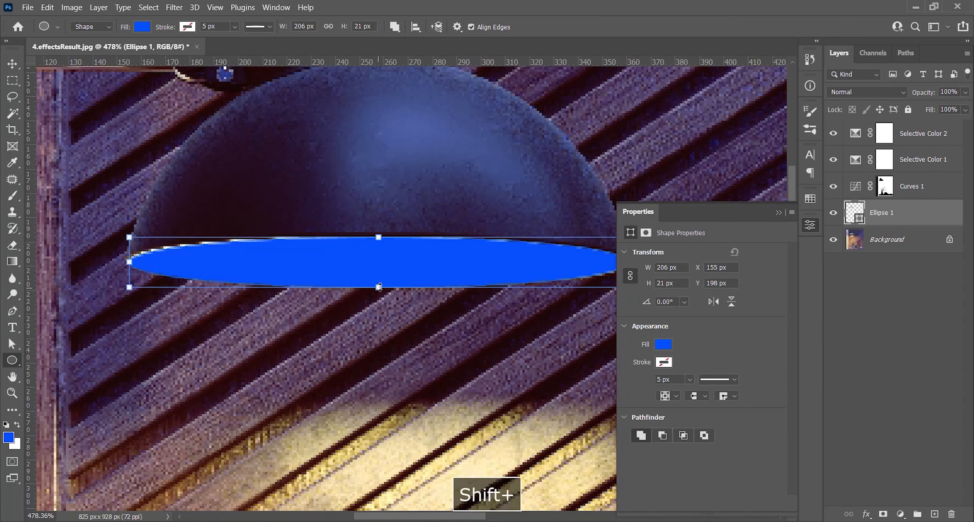
left_click_drag(378, 287, 378, 286, "shift")
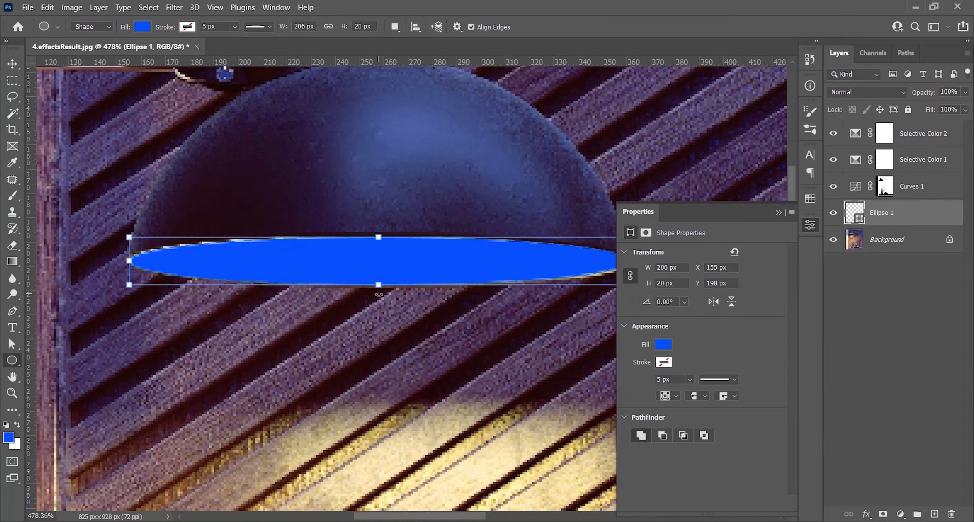
Fill the lamp ellipse with the recently used cream white and toggle its visibility to compare the effect
scroll(344, 253, "down", 2, "alt")
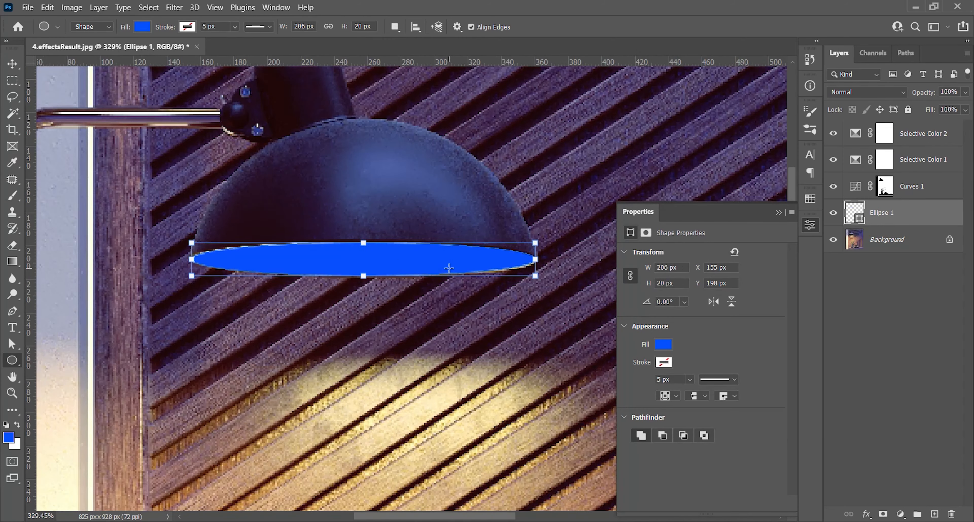
left_click(663, 345)
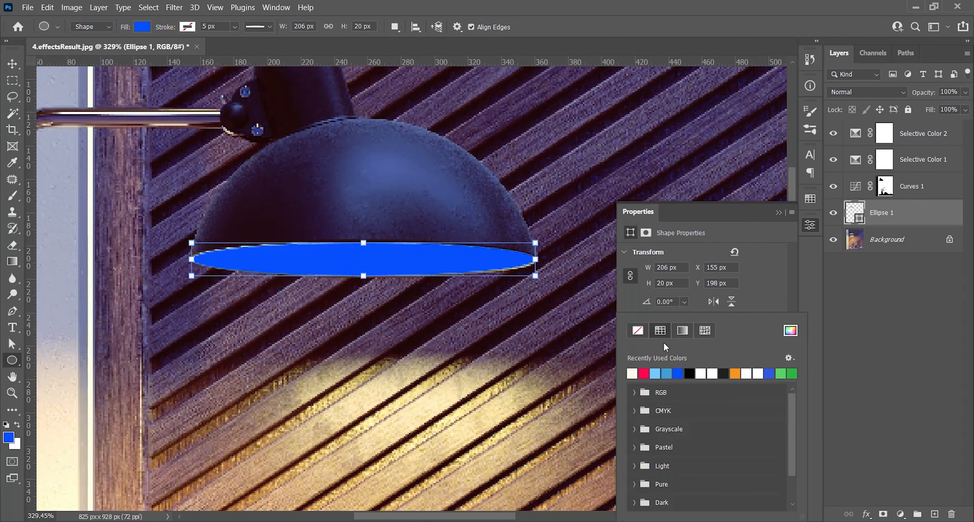
left_click(632, 373)
left_click(778, 212)
key("z")
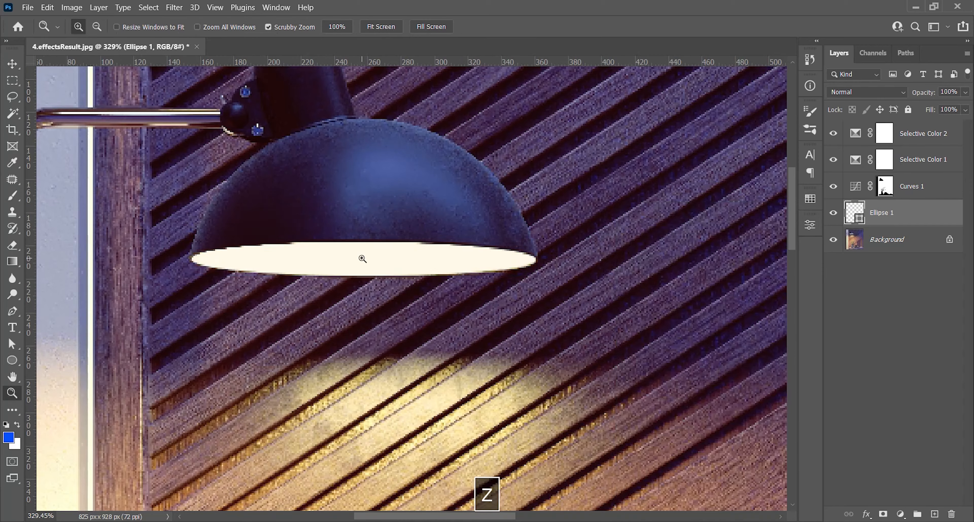
scroll(386, 231, "down", 6, "alt")
left_click(833, 214)
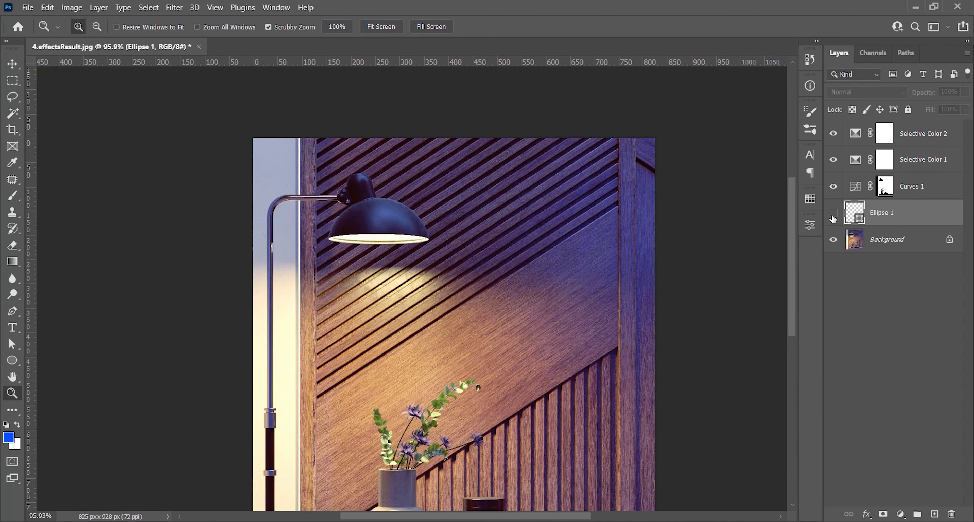
left_click(833, 214)
left_click(833, 214)
left_click(833, 214)
Soften the ellipse with the shape mask's feather, trying 12 px and settling on 8 px
left_click(810, 225)
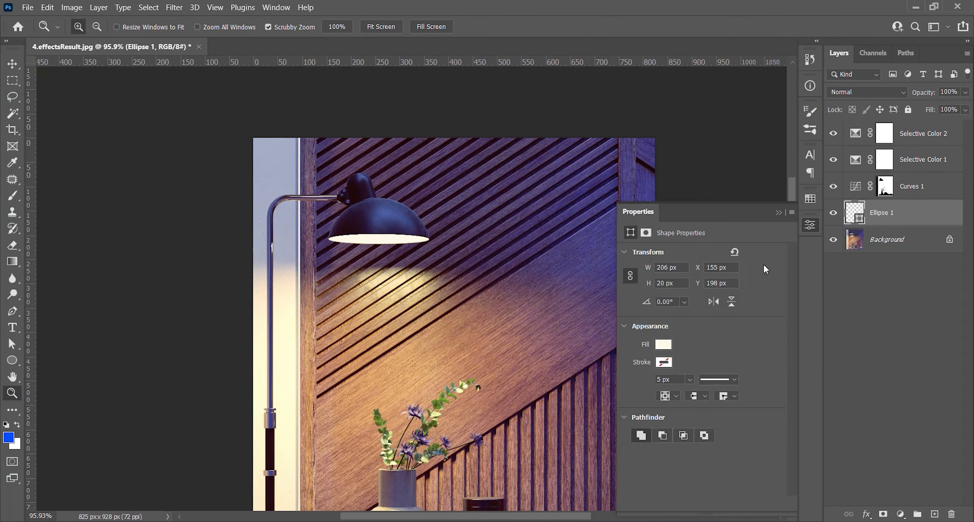
left_click(646, 233)
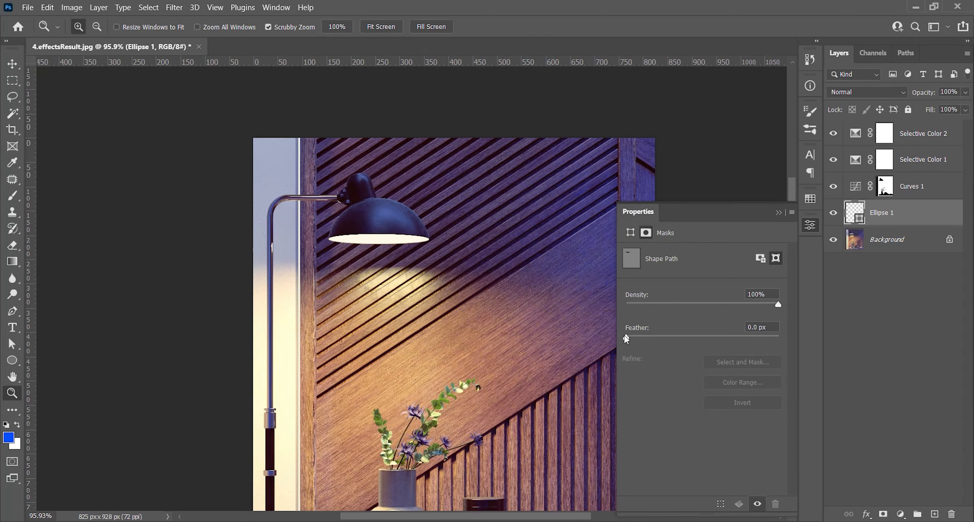
left_click_drag(663, 338, 679, 337)
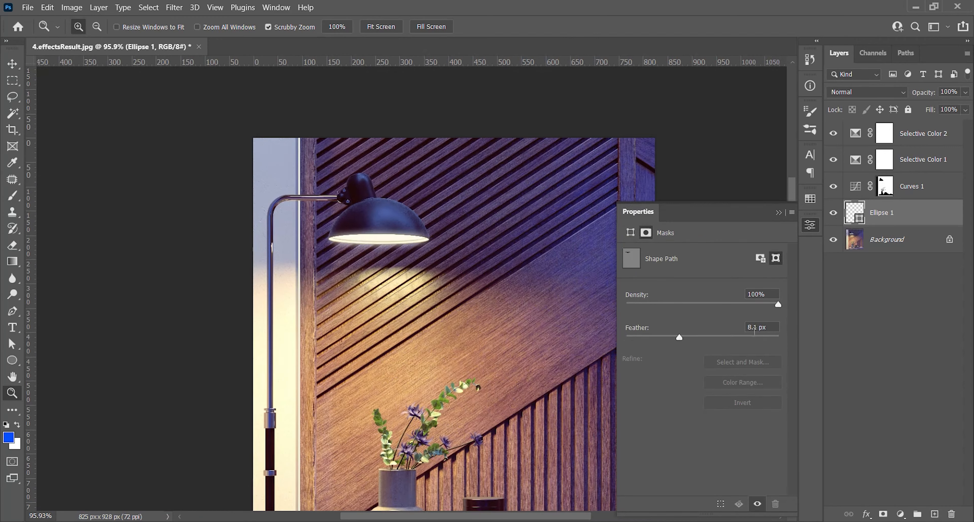
type("12")
key("Return")
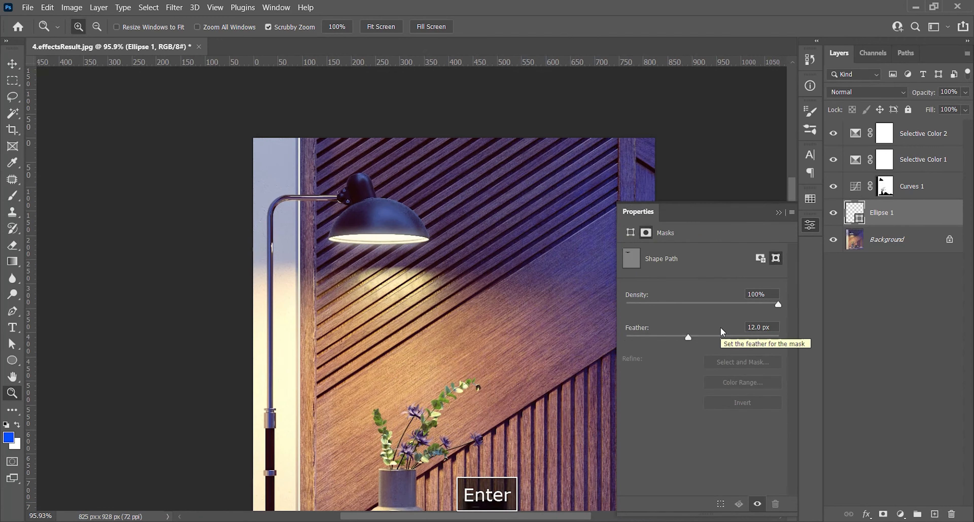
double_click(752, 327)
type("8")
key("Return")
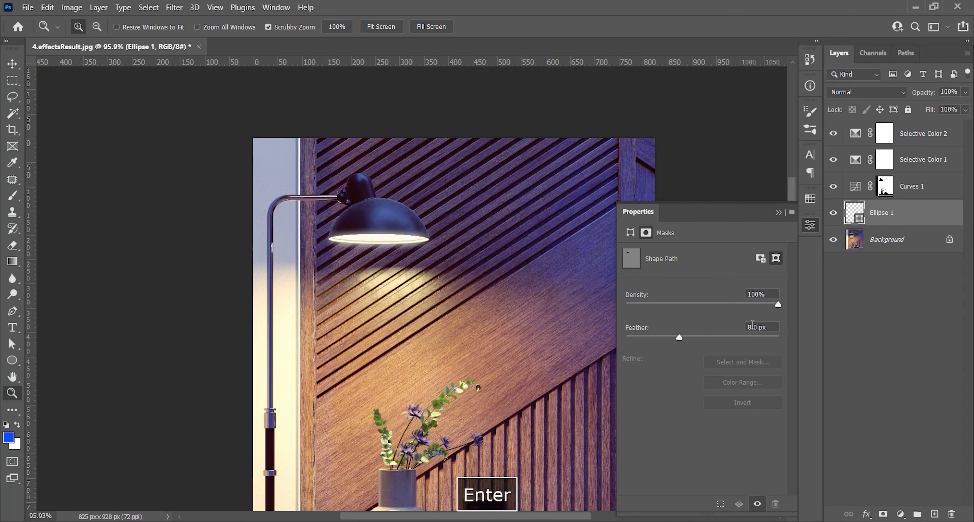
left_click(780, 213)
Set the ellipse layer's opacity to 70% and check the lamp's glow
left_click_drag(463, 250, 436, 254)
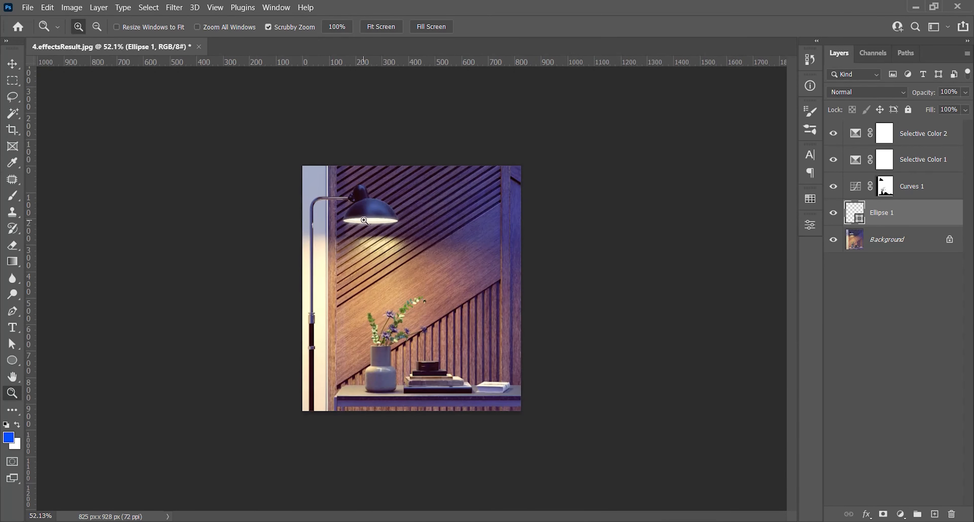
left_click(364, 220)
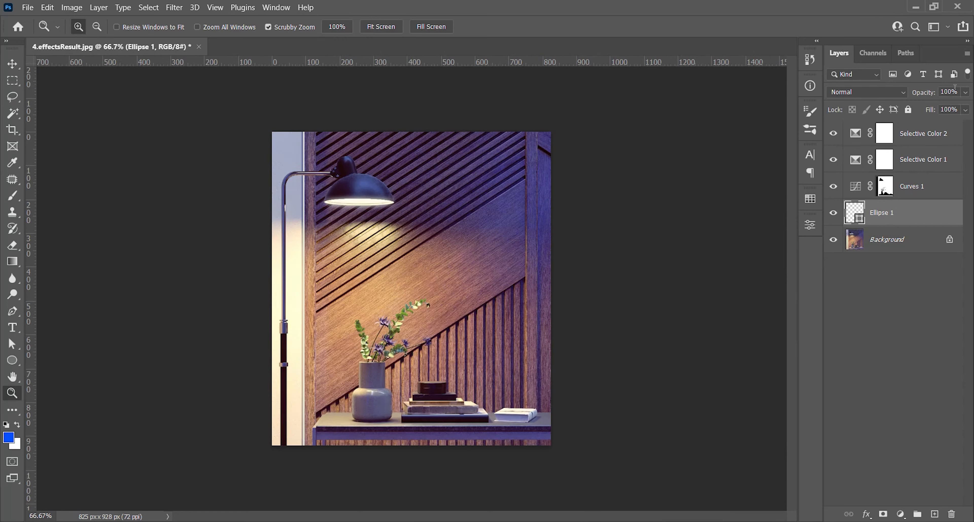
type("70")
key("Return")
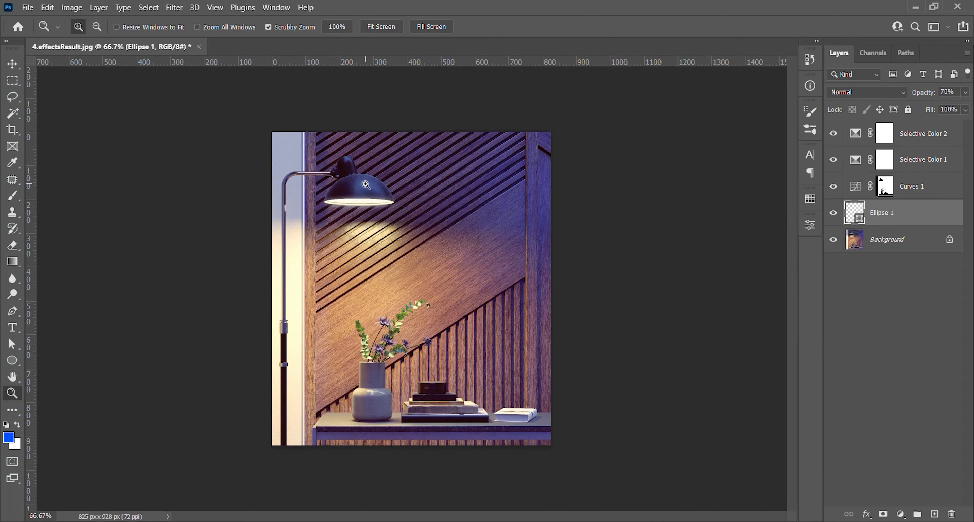
left_click(360, 192)
scroll(566, 226, "down", 2, "alt")
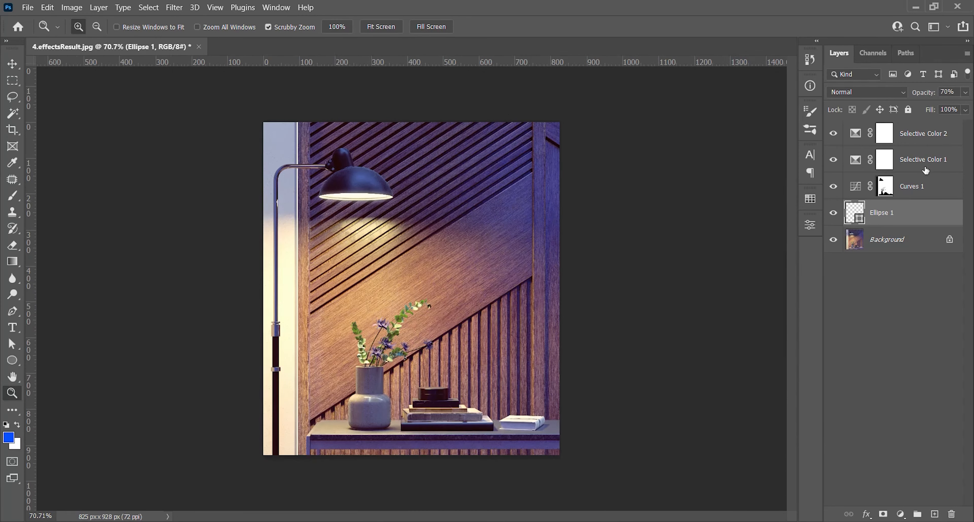
Add a Color Lookup adjustment above the second Selective Color layer and load the filmstock_50.3dl 3D LUT
left_click(932, 140)
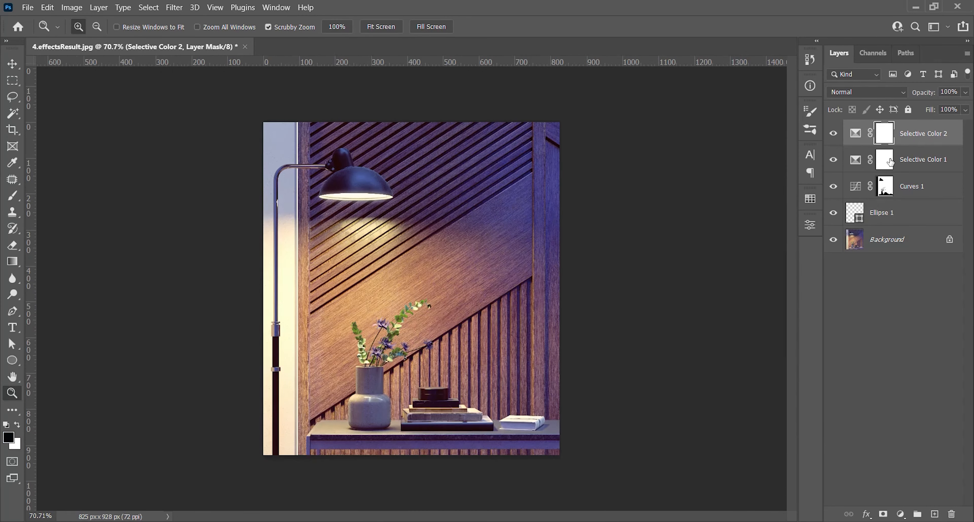
left_click(900, 514)
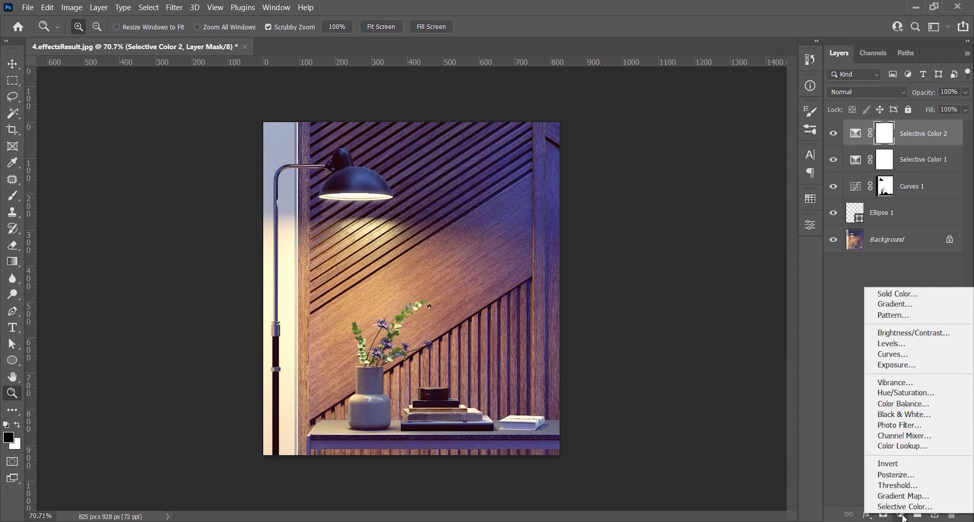
left_click(898, 447)
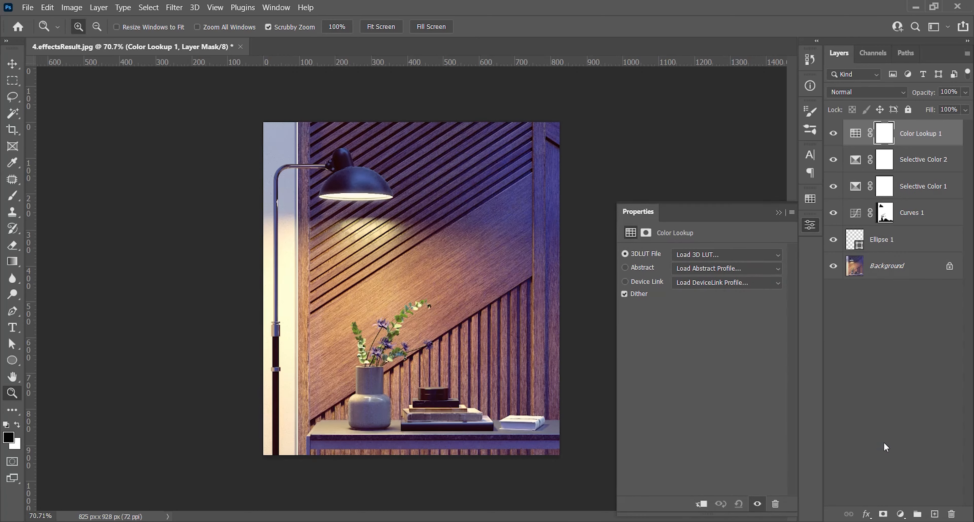
left_click(750, 256)
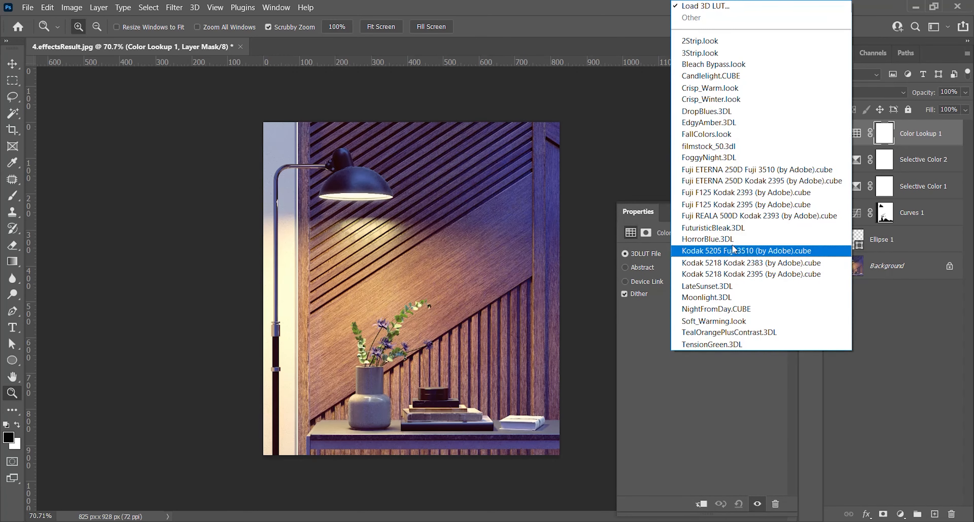
left_click(726, 147)
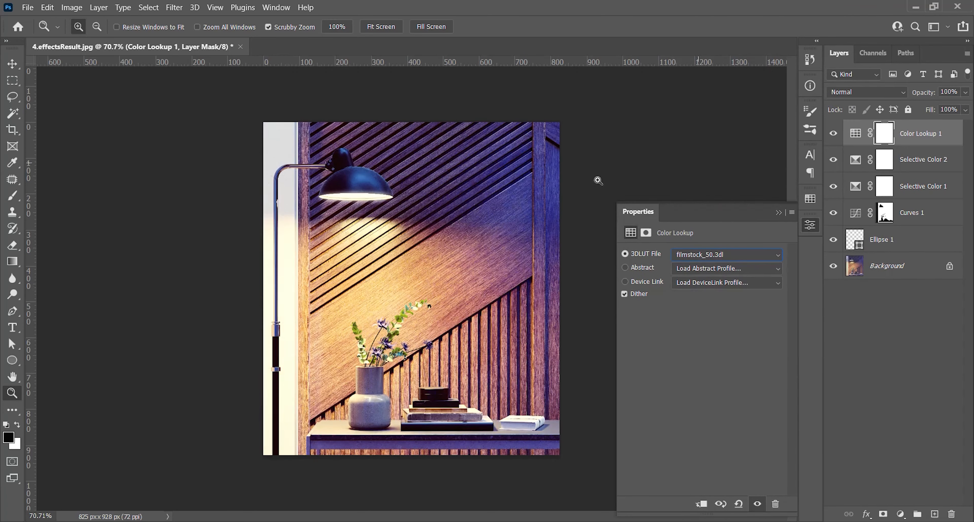
scroll(424, 200, "down", 2, "alt")
scroll(415, 206, "up", 2, "alt")
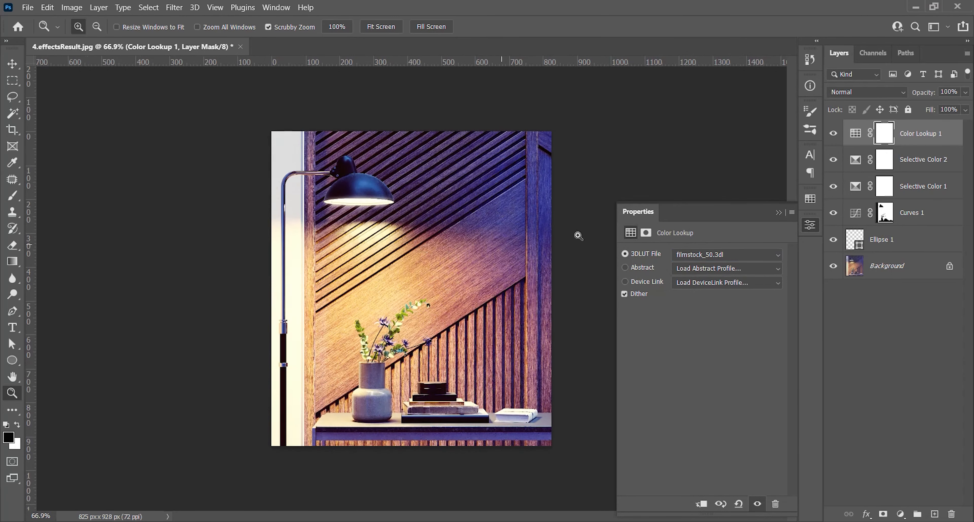
Reduce the filmstock_50.3dl Color Lookup layer's opacity to 70%
left_click(965, 92)
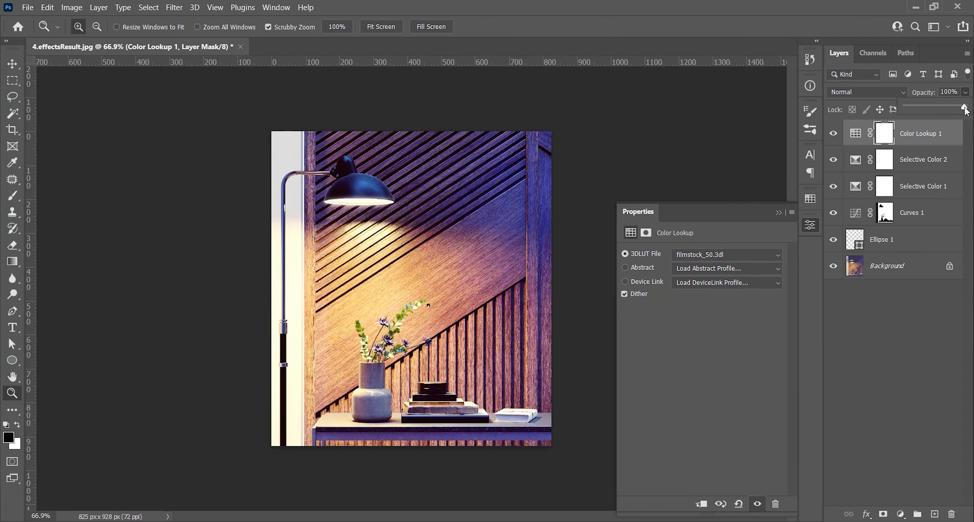
left_click_drag(966, 108, 952, 109)
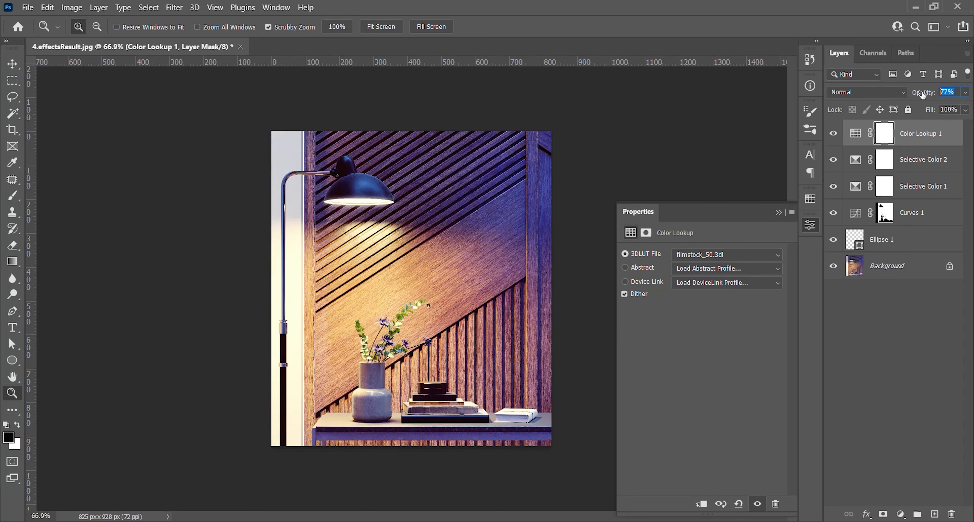
key("7")
key("Return")
left_click(779, 212)
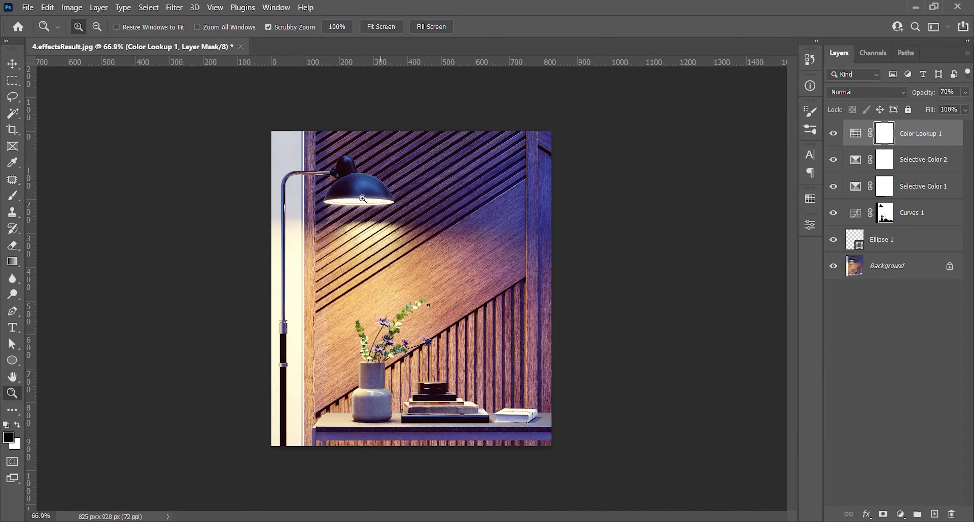
left_click_drag(499, 252, 500, 277)
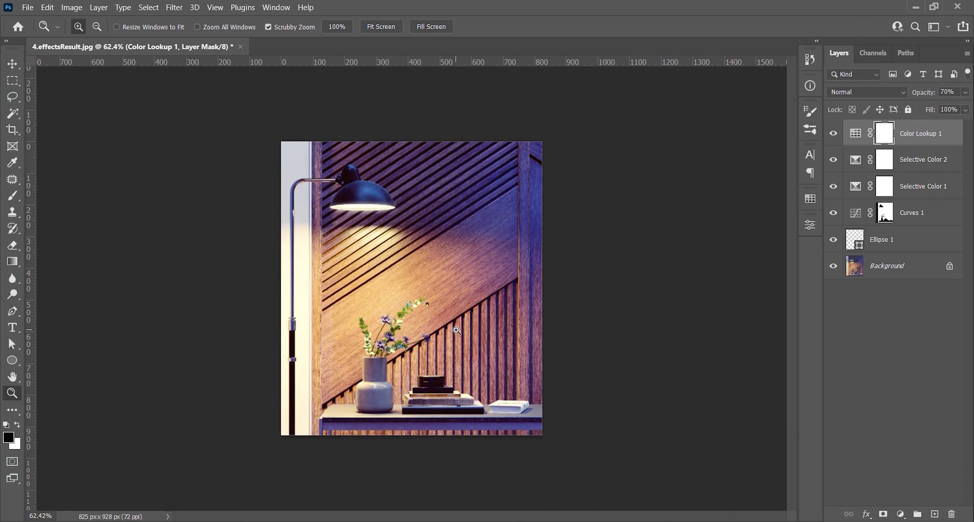
Add a Vibrance adjustment above the Color Lookup layer and set its vibrance to -10
left_click(899, 515)
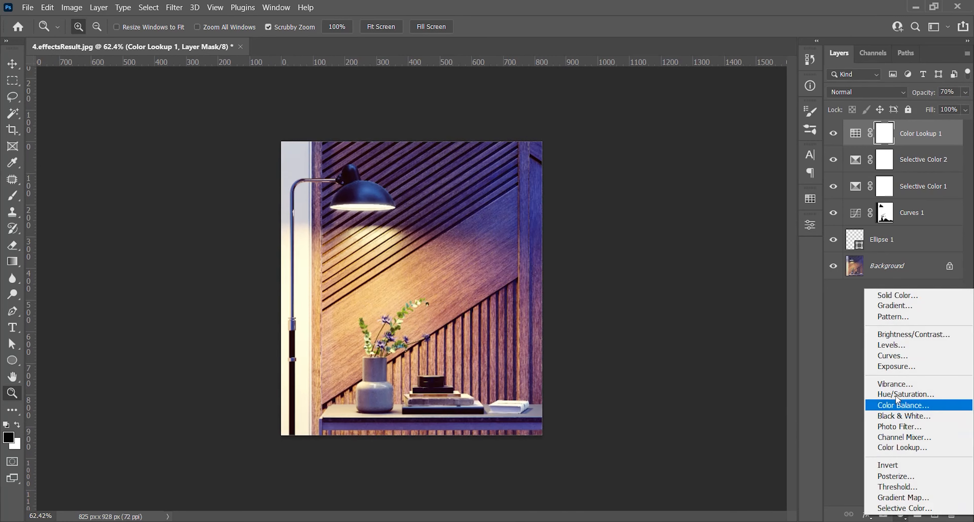
left_click(894, 384)
type("-10")
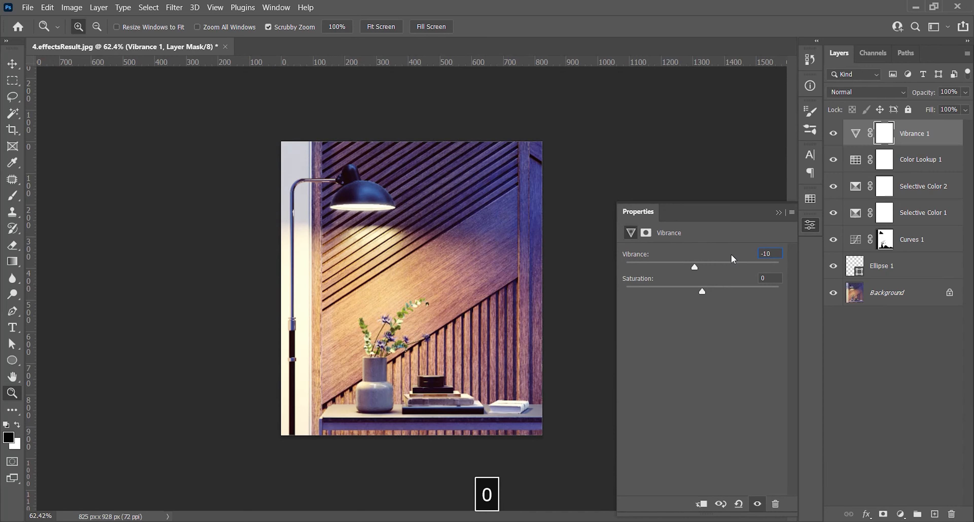
key("Return")
left_click(395, 198)
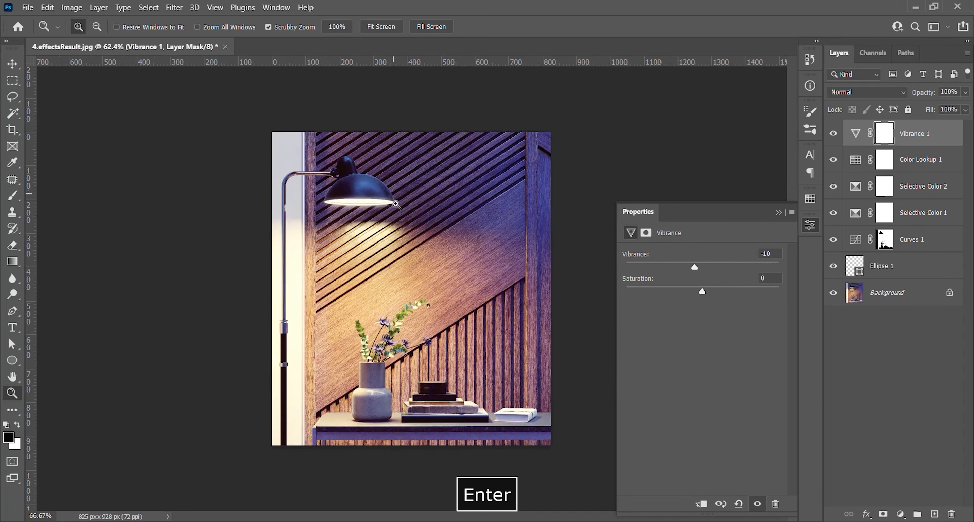
Toggle the Vibrance layer's visibility repeatedly to compare the image with and without the adjustment
left_click(833, 135)
left_click(833, 135)
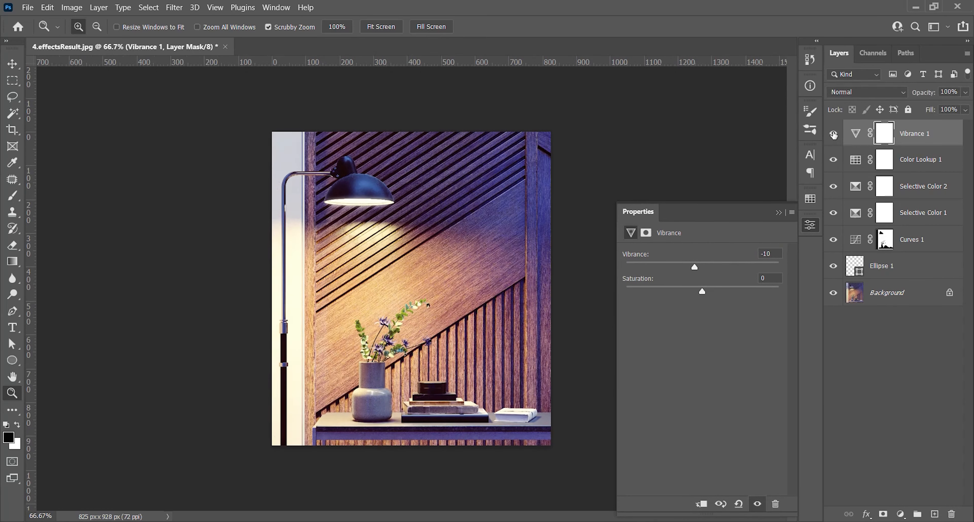
left_click(833, 135)
left_click(833, 135)
left_click(833, 135)
left_click(833, 135)
left_click(833, 135)
left_click(833, 135)
left_click(833, 135)
left_click(833, 135)
left_click(780, 213)
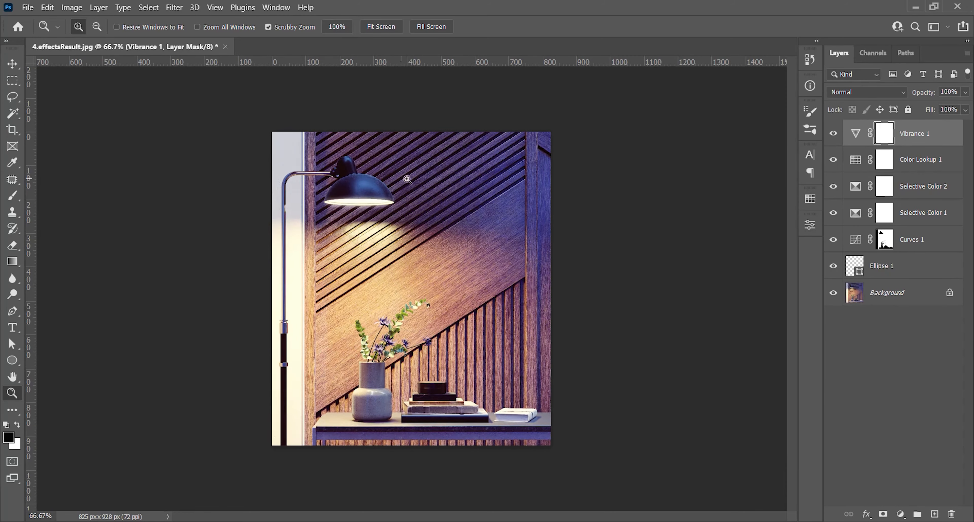
Add a second Color Lookup adjustment above the Vibrance layer and load the Kodak 5218 Kodak 2395 (by Adobe).cube 3D LUT
scroll(780, 213, "up", 2, "alt")
left_click(901, 513)
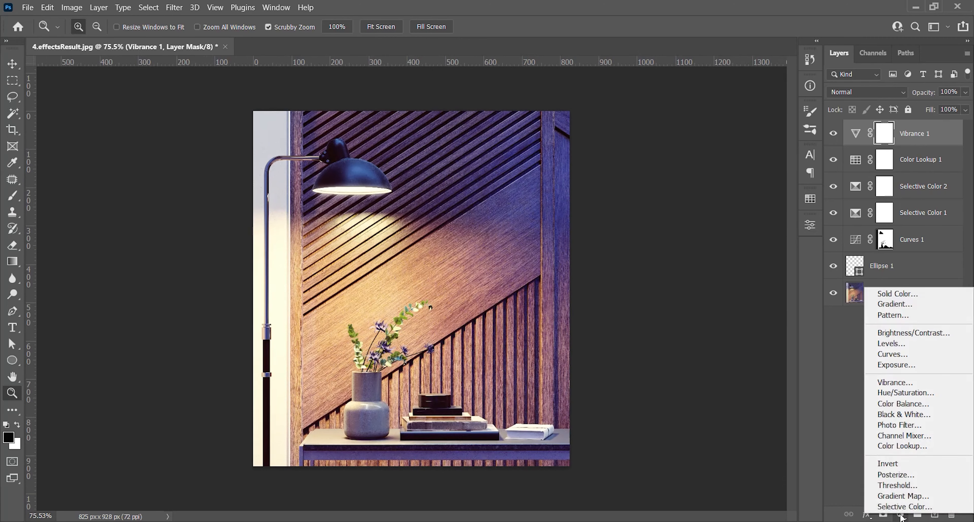
left_click(906, 450)
left_click(733, 268)
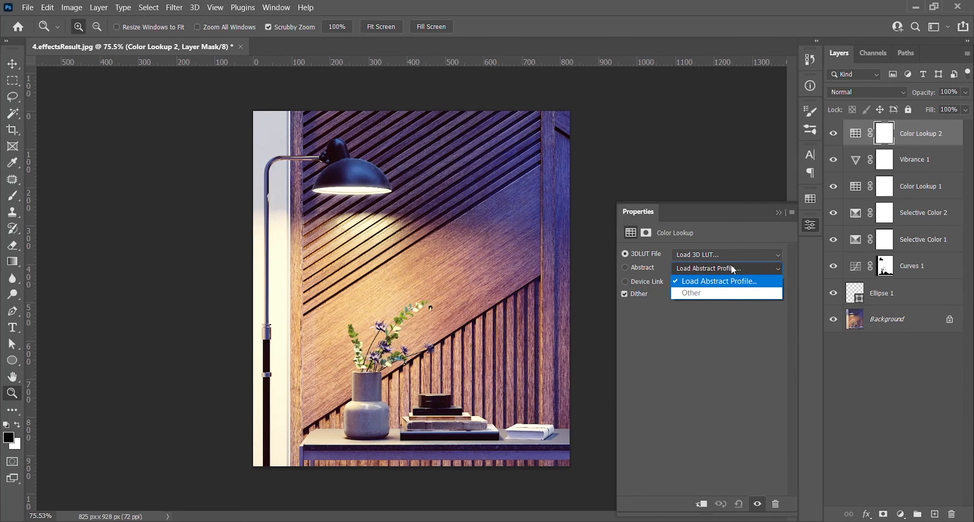
left_click(734, 267)
left_click(733, 256)
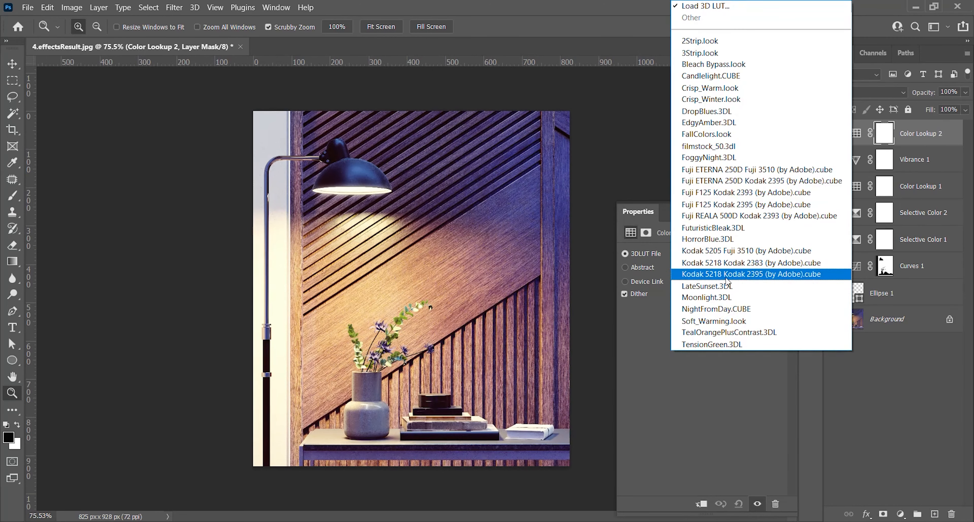
left_click(740, 275)
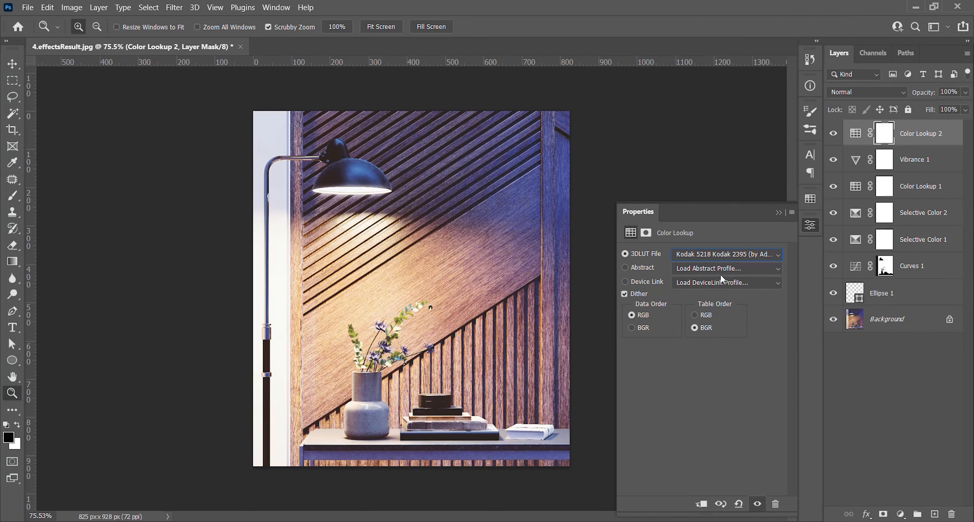
left_click_drag(427, 191, 424, 197)
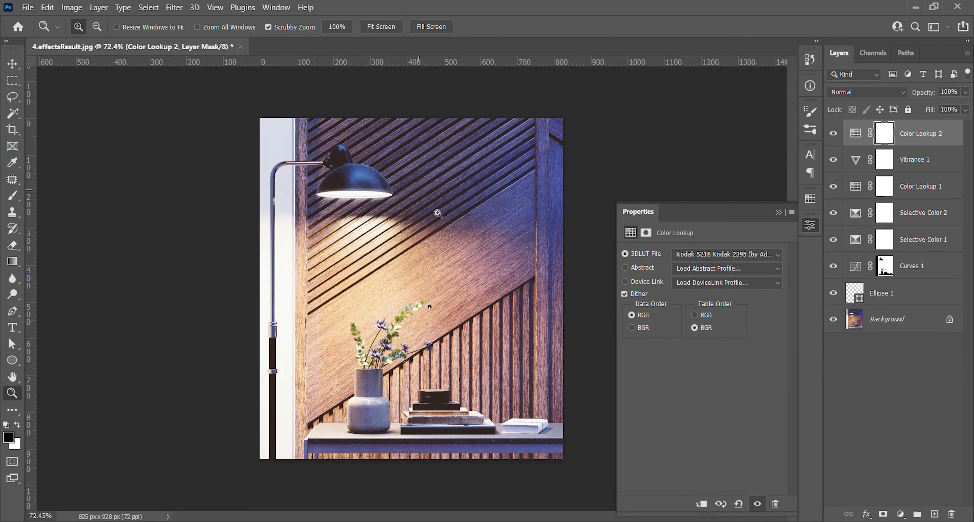
left_click(776, 212)
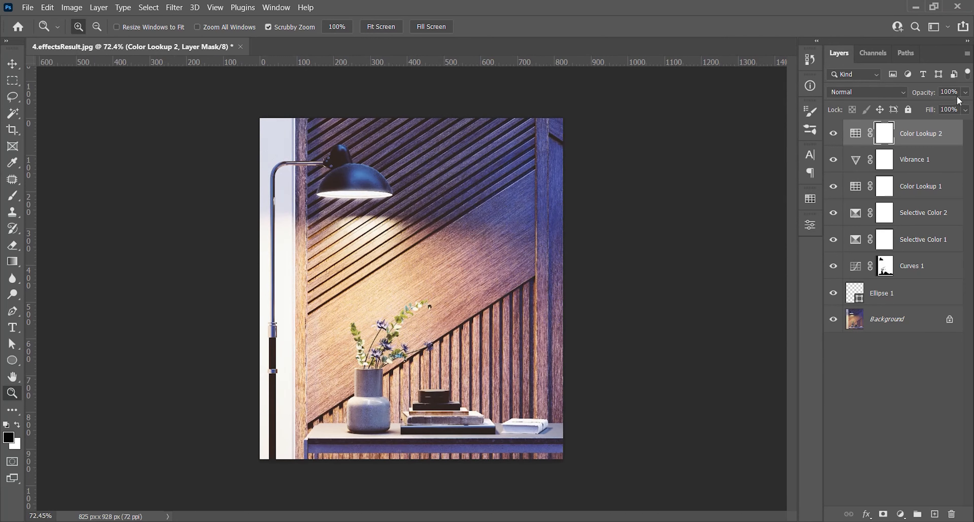
Set the second Color Lookup layer's opacity to 50%, check the whole image and select that layer again
left_click(965, 92)
left_click_drag(966, 107, 957, 108)
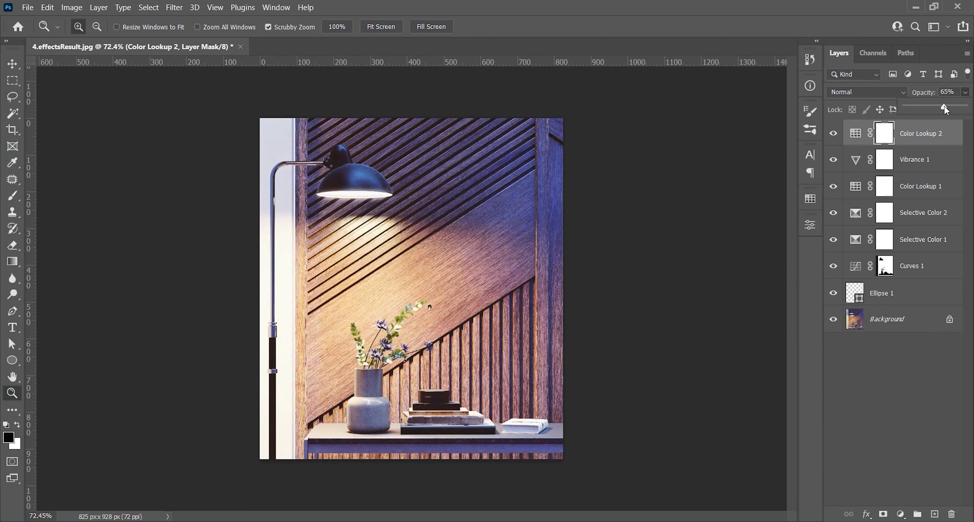
type("70")
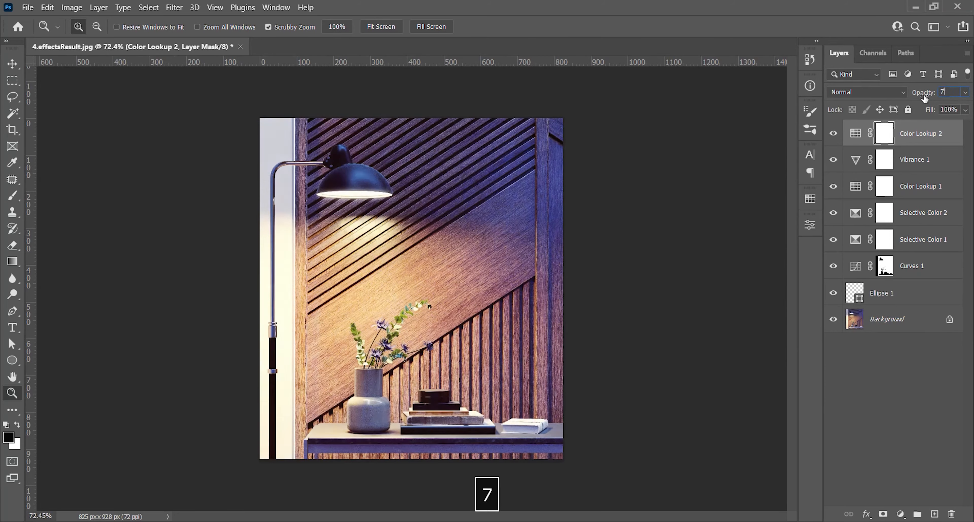
key("BackSpace")
key("BackSpace")
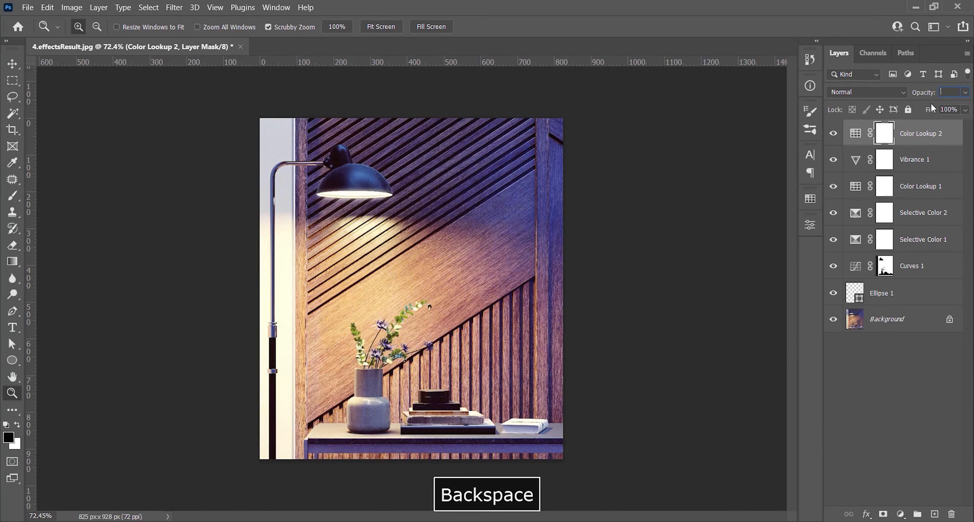
type("50")
key("Return")
left_click_drag(451, 201, 432, 247)
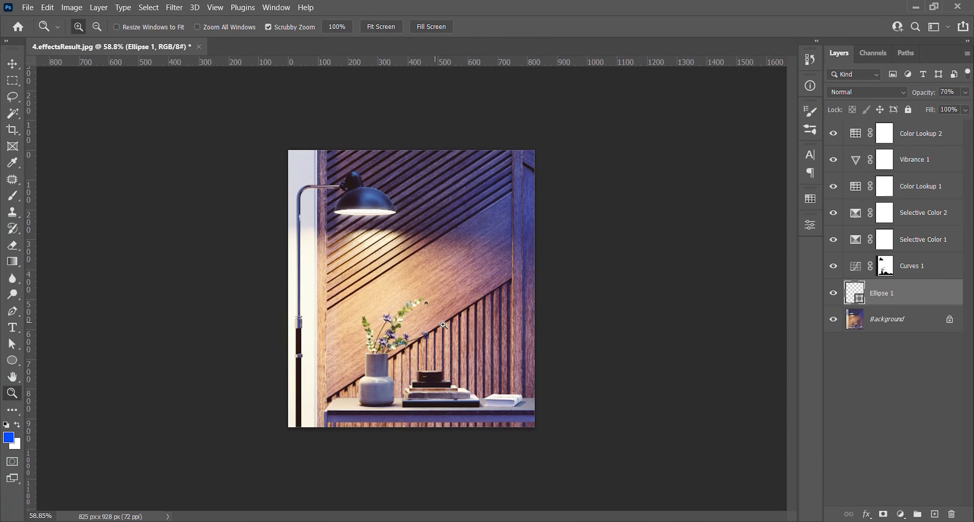
left_click(402, 238)
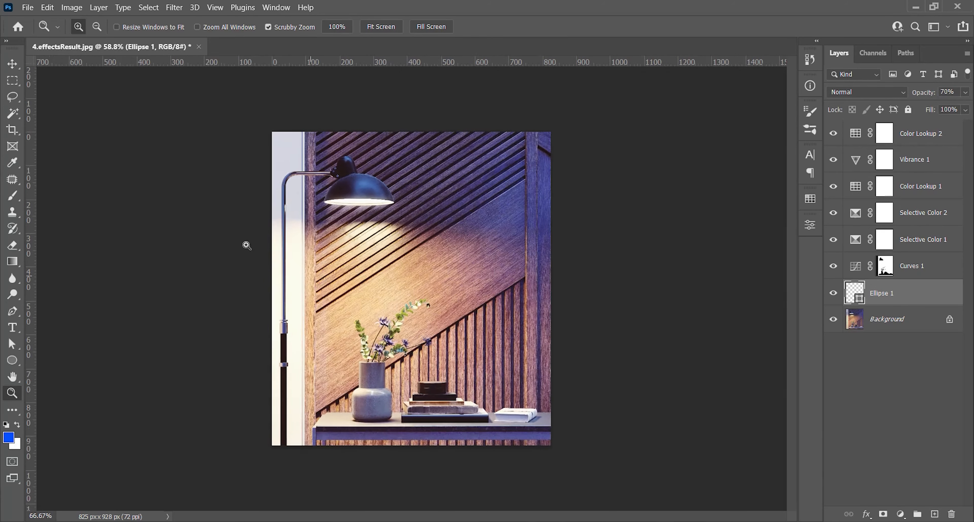
left_click(917, 136)
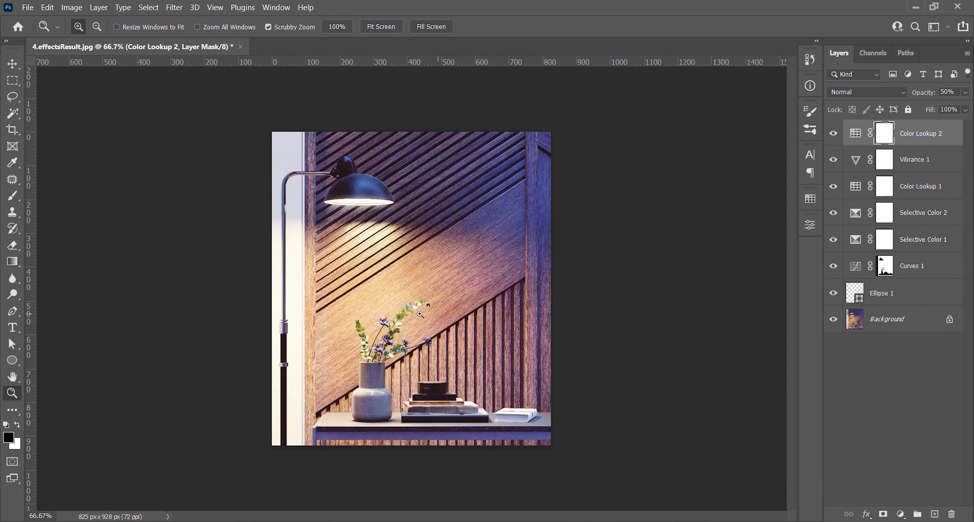
Crop the image to about 657 x 909 px, trimming the wall right of the book stack and a thin strip along the lower edge
left_click(15, 133)
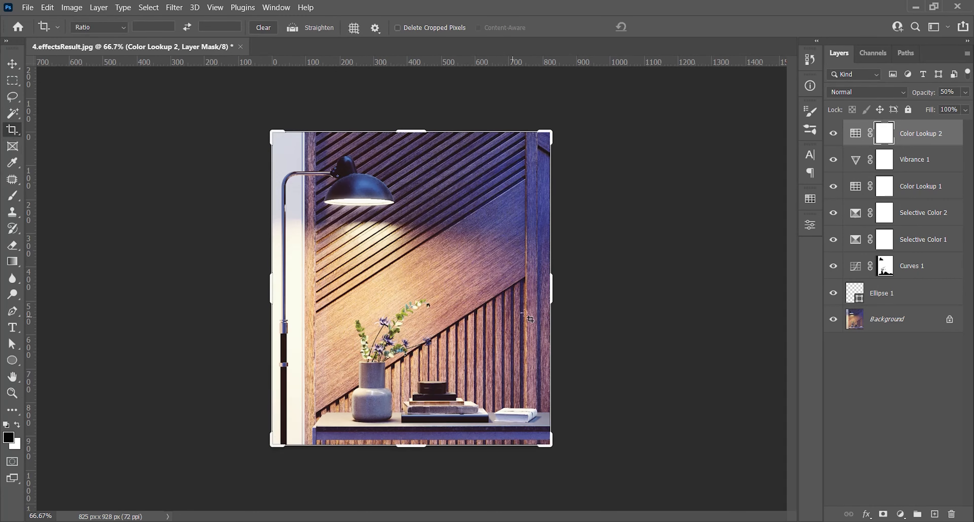
left_click_drag(550, 297, 525, 298)
left_click(408, 464)
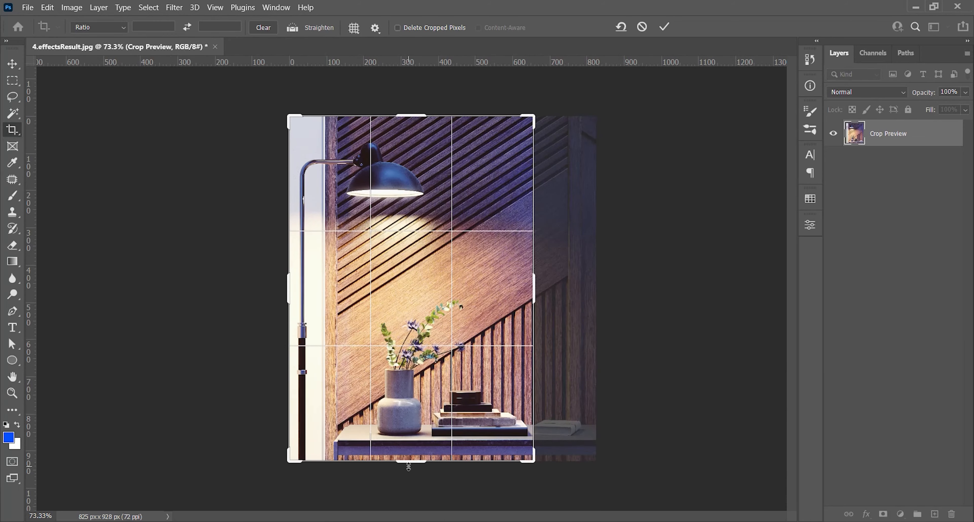
left_click_drag(409, 467, 412, 455)
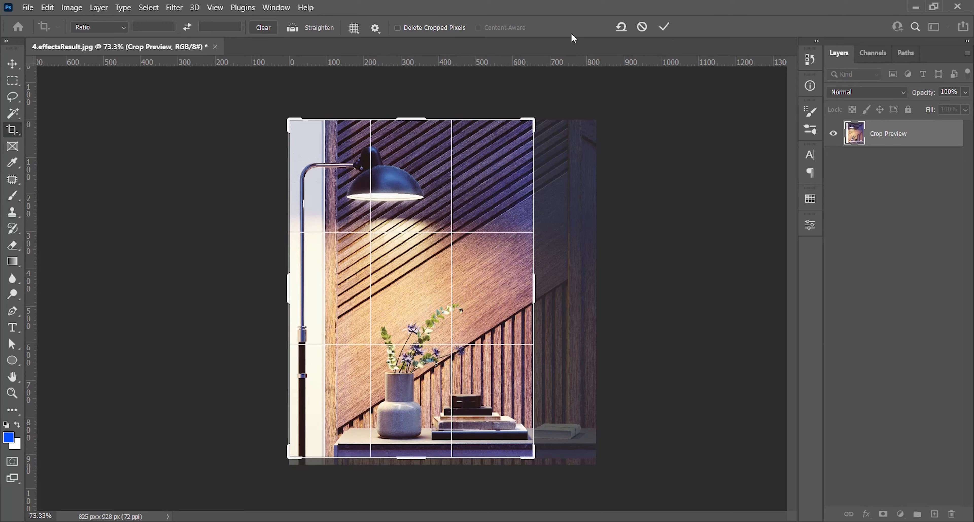
left_click(660, 31)
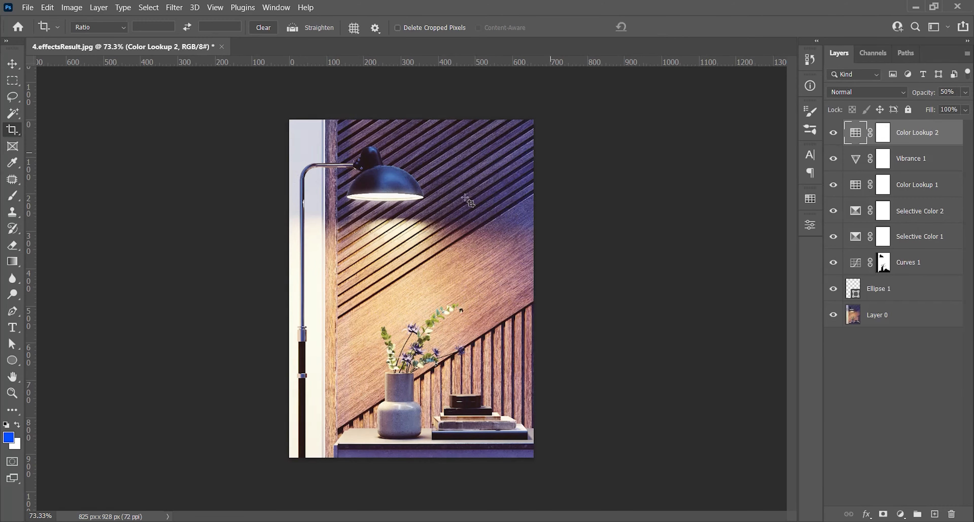
key("z")
left_click(386, 201)
key("space")
left_click_drag(420, 223, 411, 231)
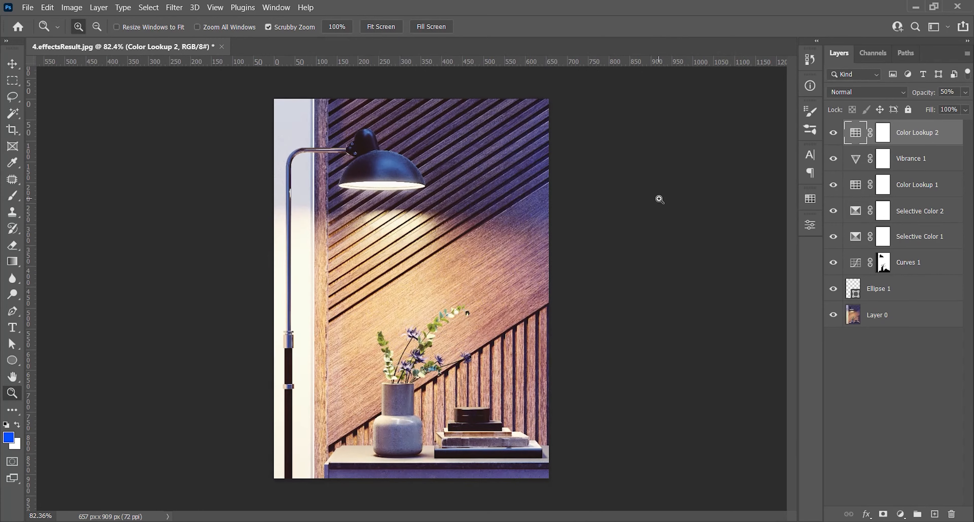